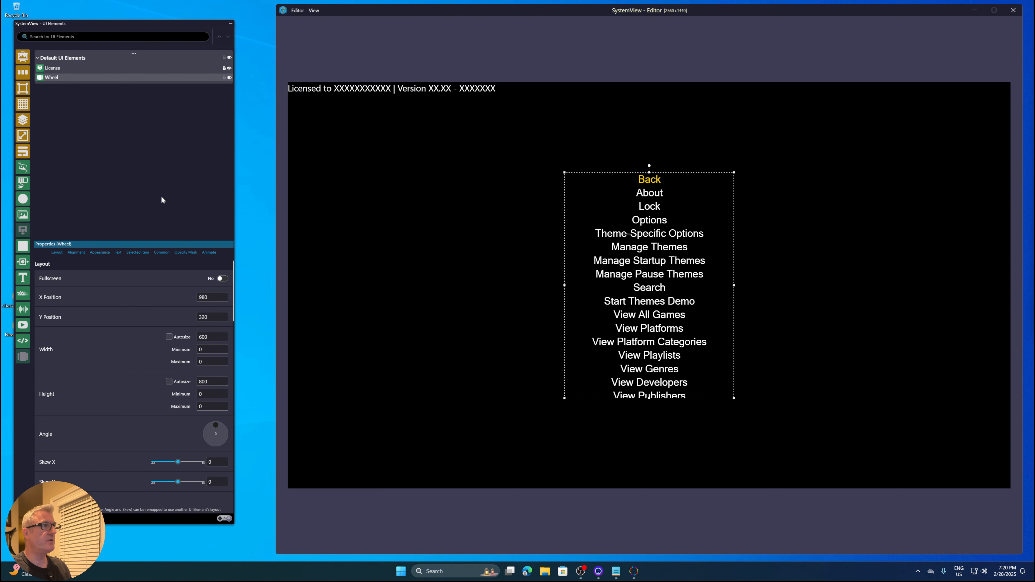
Float the element toolbox as a two-column palette beside the UI Elements window and nudge that window toward the screen's corner
right_click(23, 57)
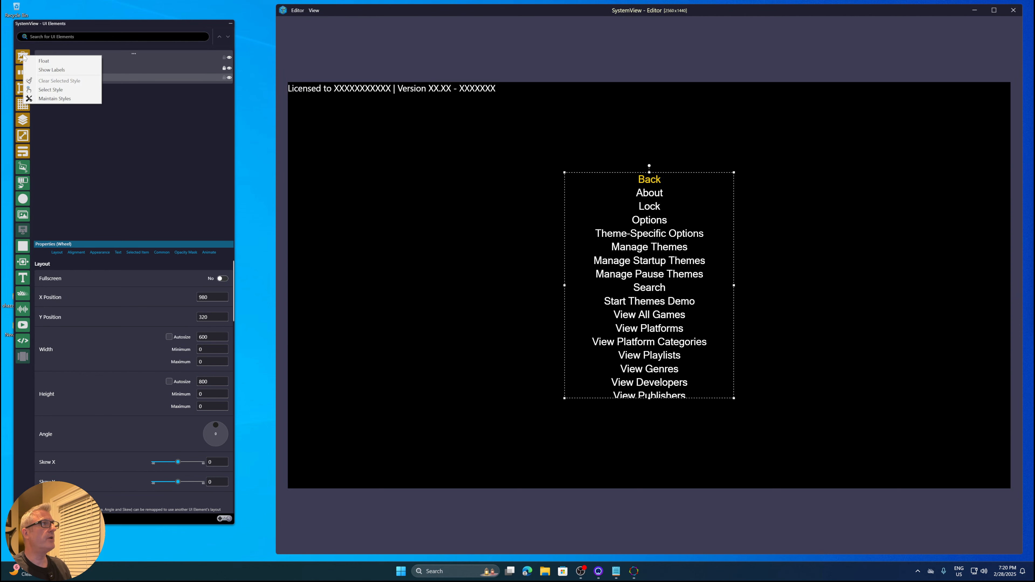
click(43, 61)
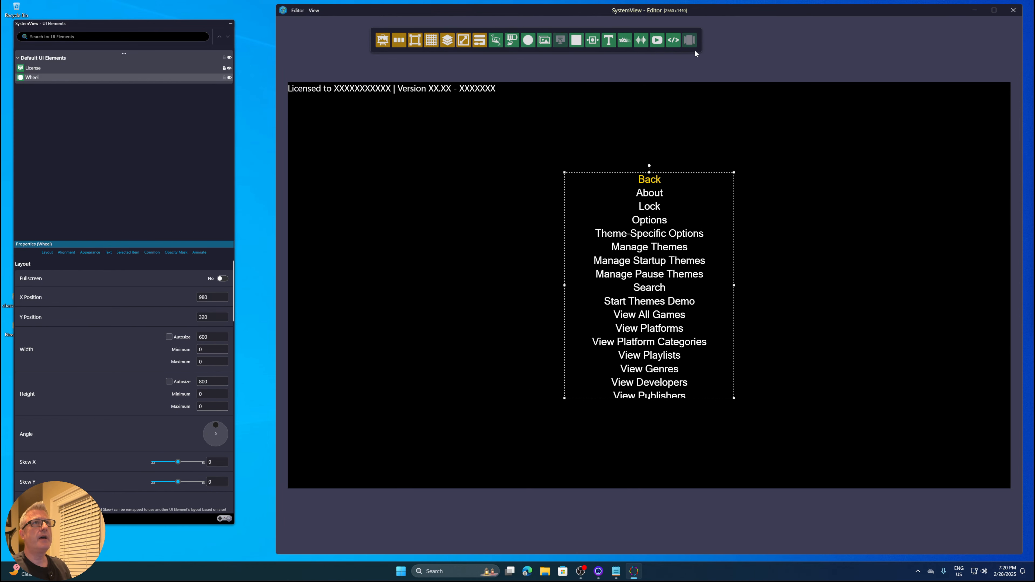
drag(695, 49, 367, 301)
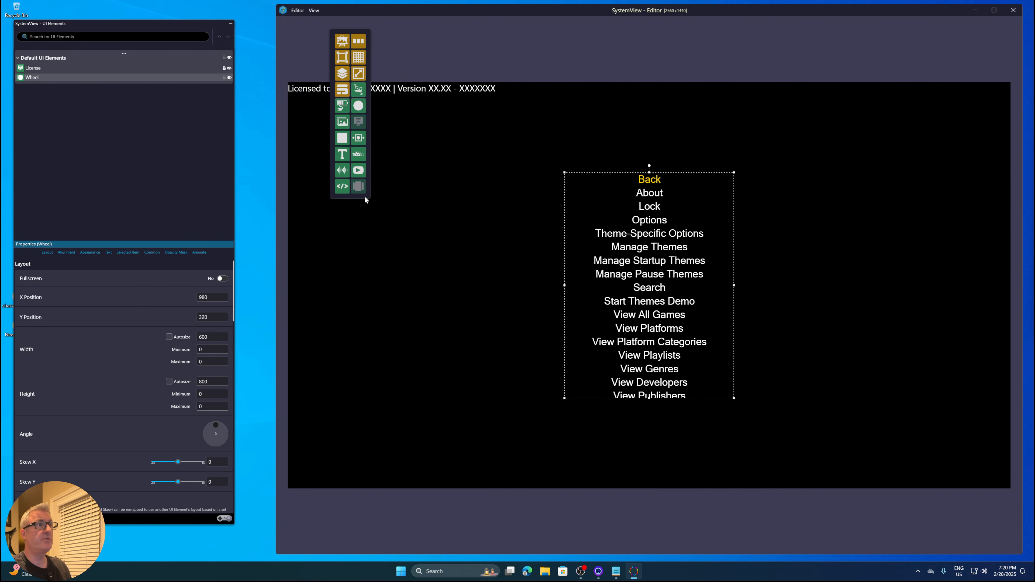
drag(364, 196, 269, 305)
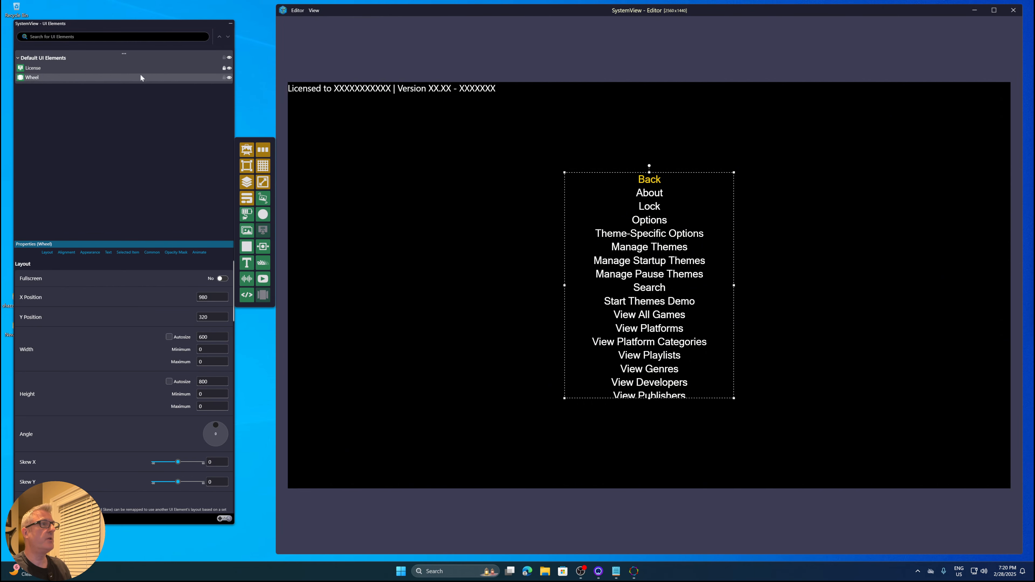
drag(136, 24, 127, 19)
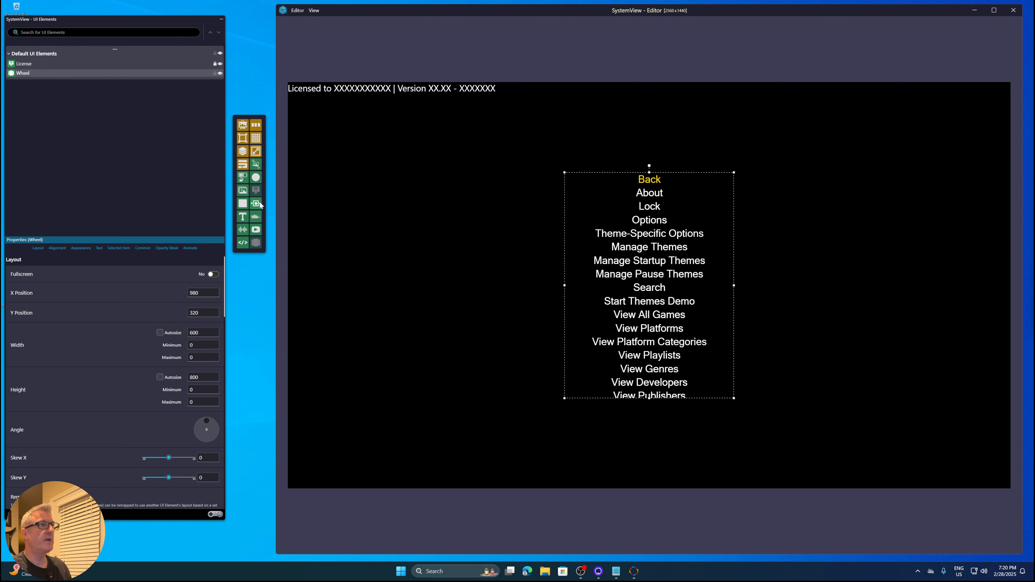
Zoom the floating toolbox to 89% and show the labels of its elements
mouse_move(266, 209)
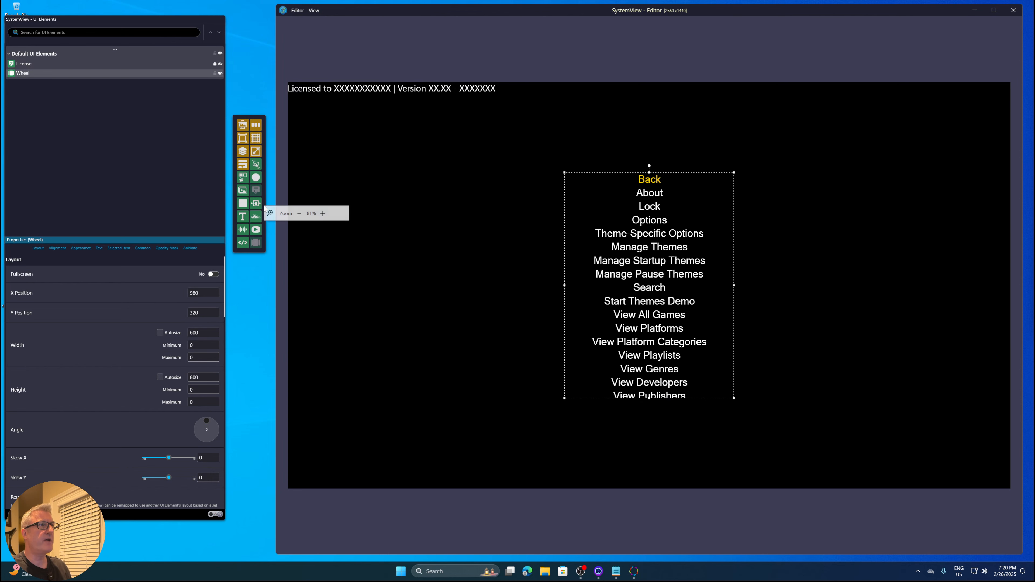
click(323, 214)
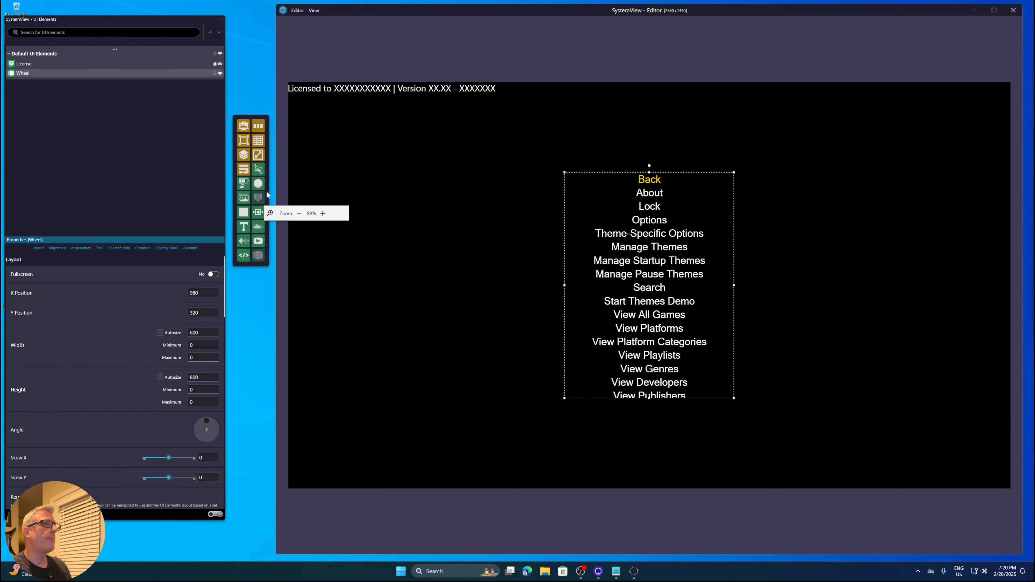
right_click(245, 189)
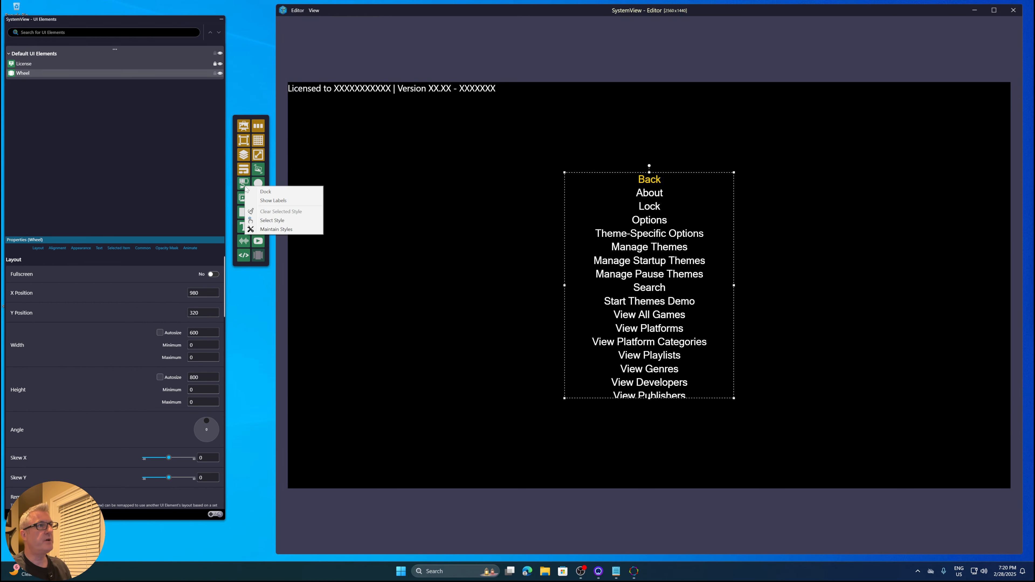
click(268, 201)
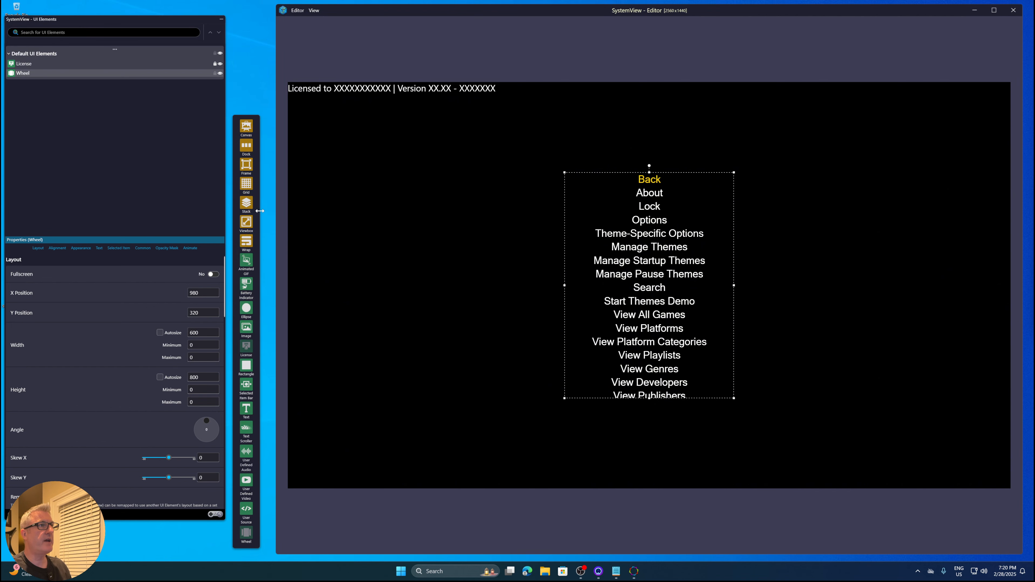
Enlarge the floating toolbox's labels and reshape the palette into three columns
right_click(271, 209)
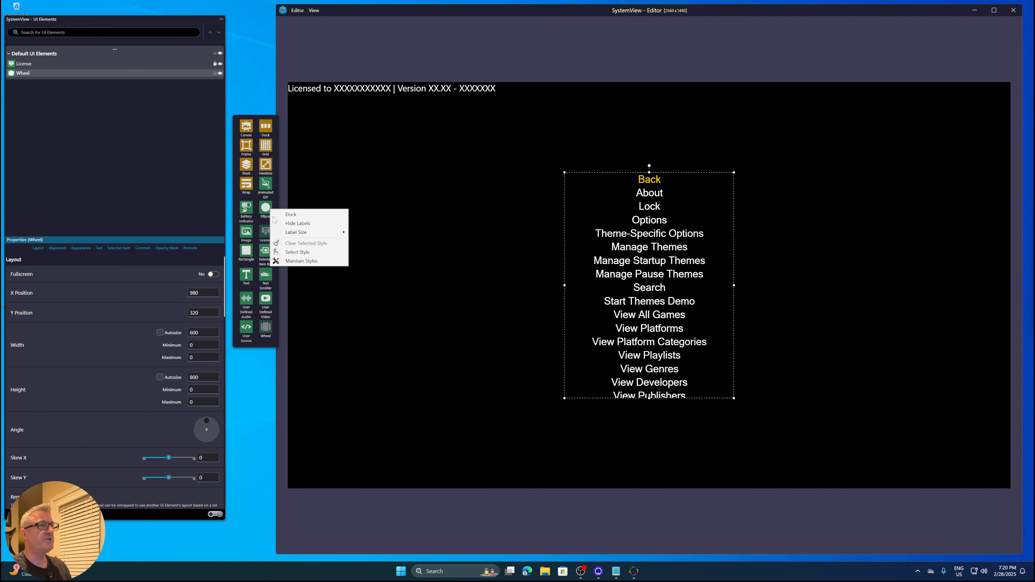
mouse_move(317, 232)
click(369, 241)
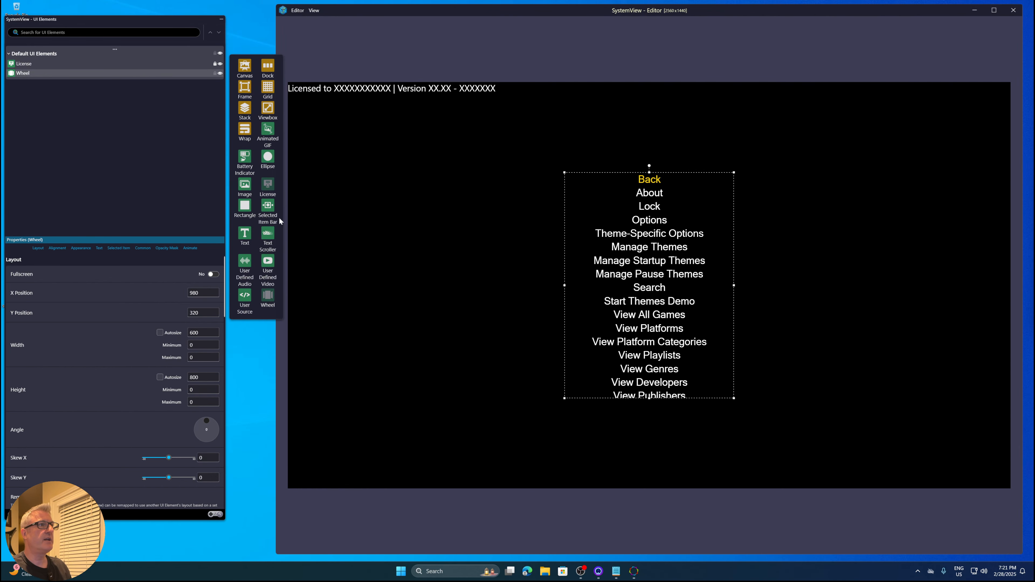
drag(283, 218, 290, 290)
Dock the element toolbox back in the UI Elements window and hide its labels
right_click(291, 241)
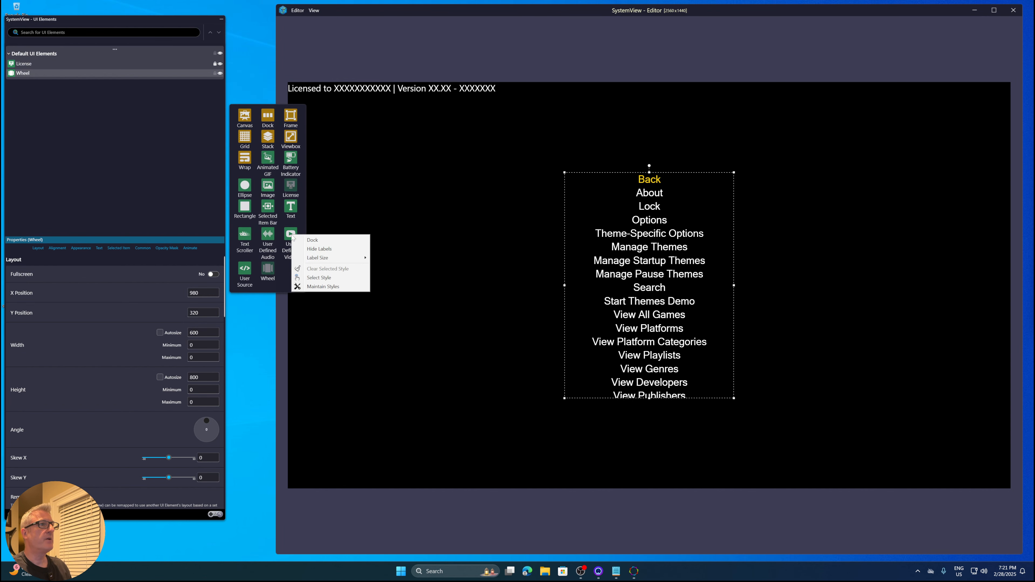
click(312, 240)
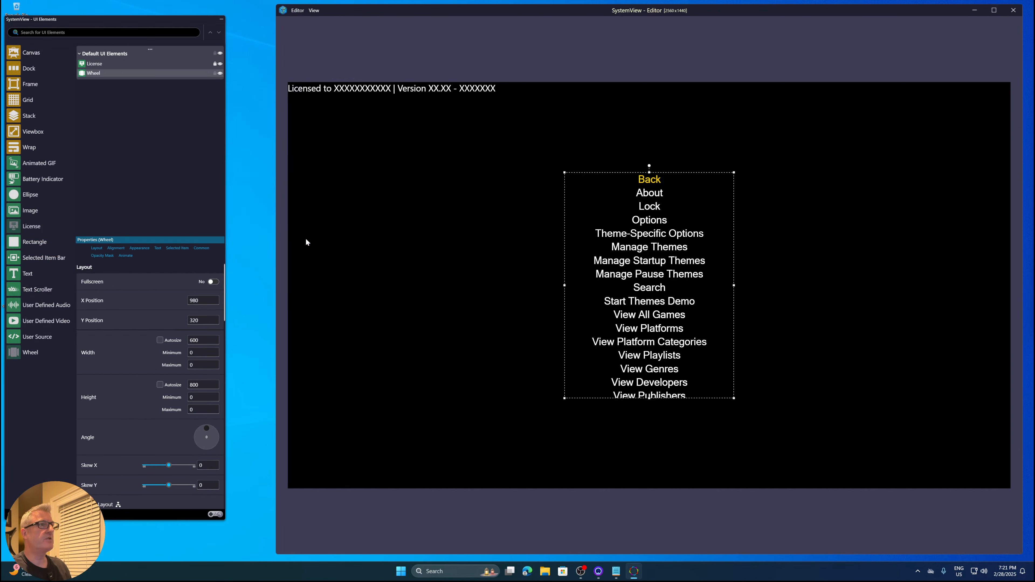
right_click(27, 148)
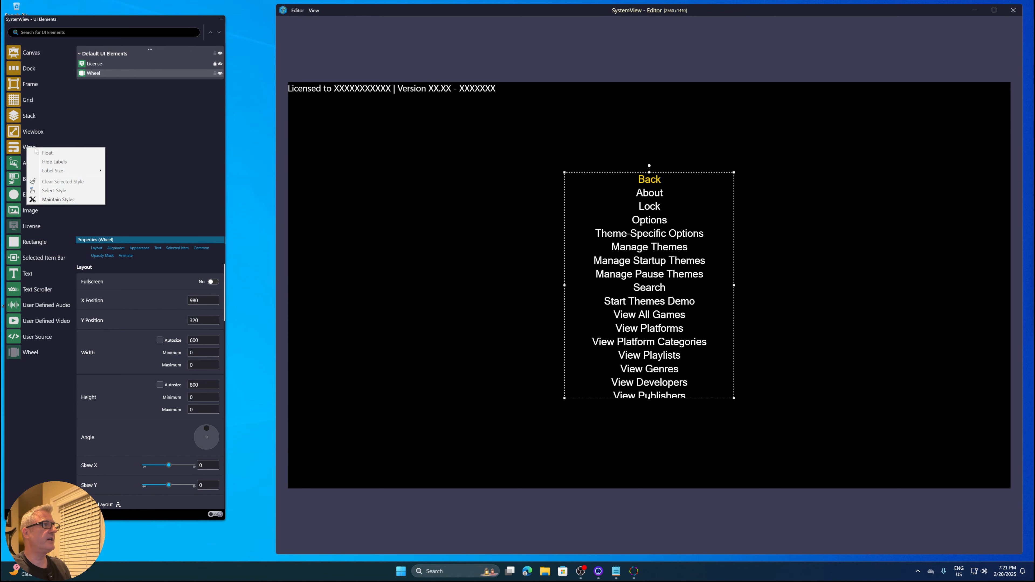
click(57, 162)
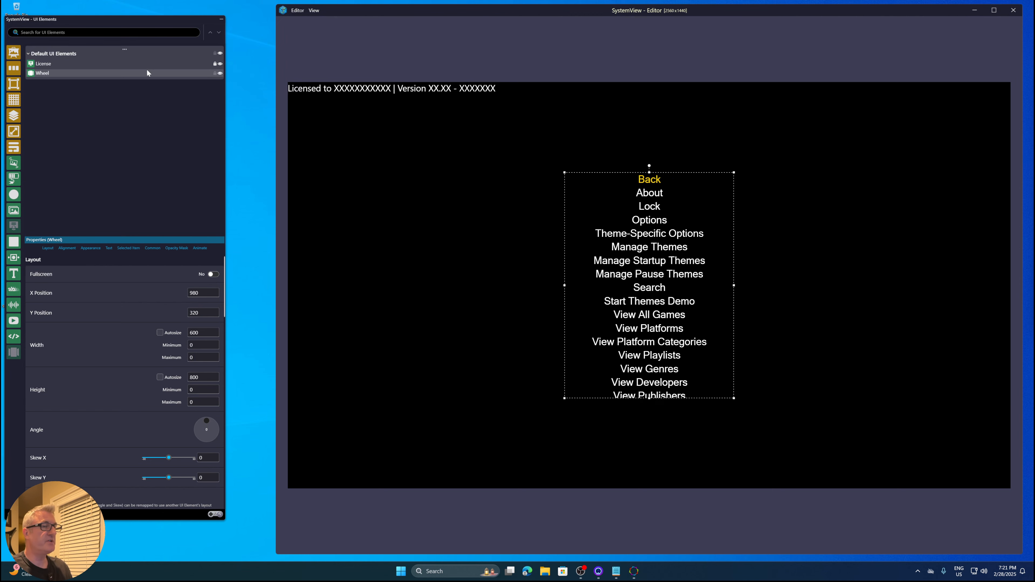
View the New, Delete and Rename options available for UI element groups, then dismiss them
click(140, 52)
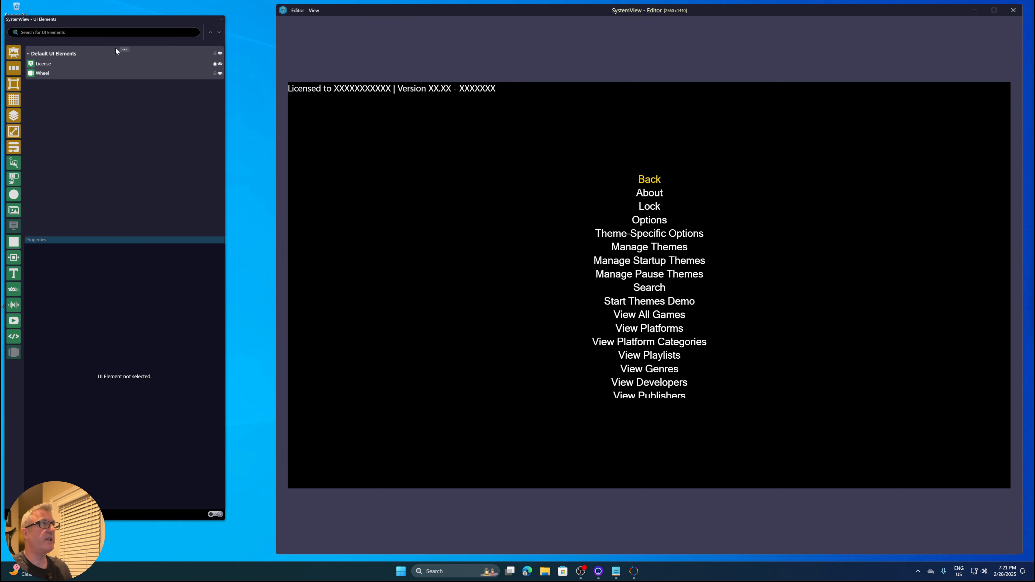
click(125, 49)
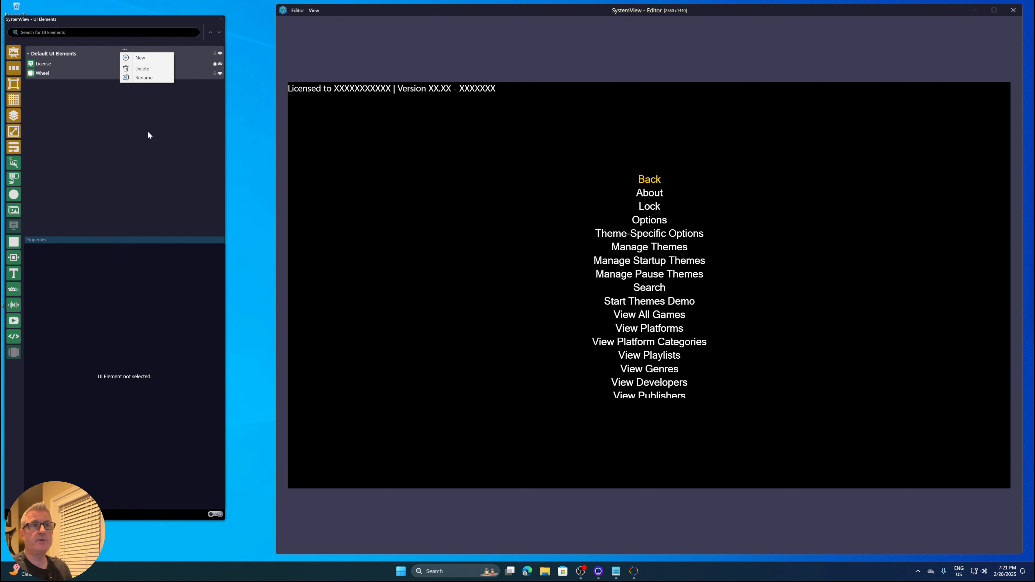
click(147, 154)
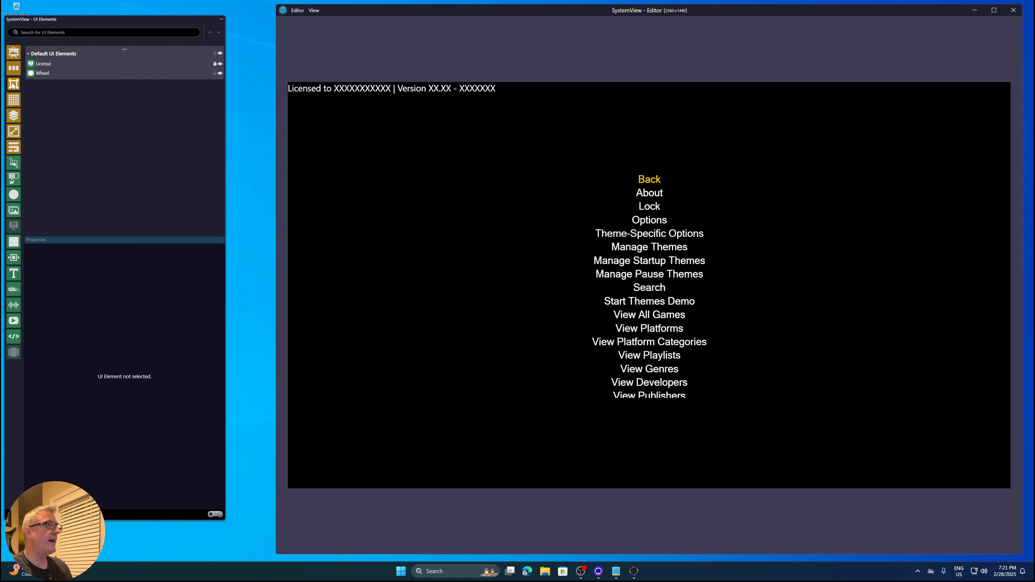
Add a Frame about 639 × 175 at about X 79, Y 426 and list it above the License element
drag(9, 83, 31, 73)
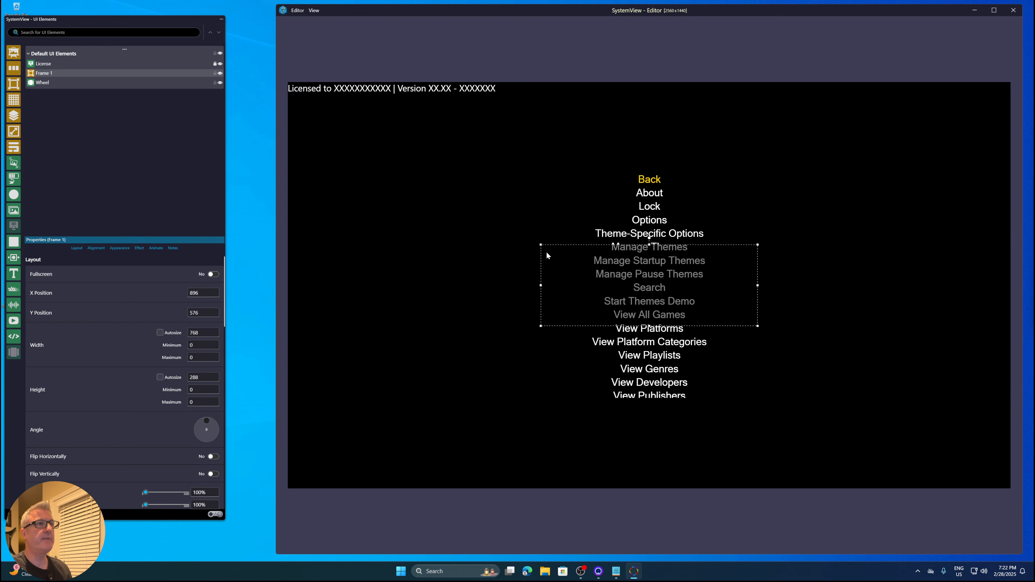
drag(570, 263, 322, 256)
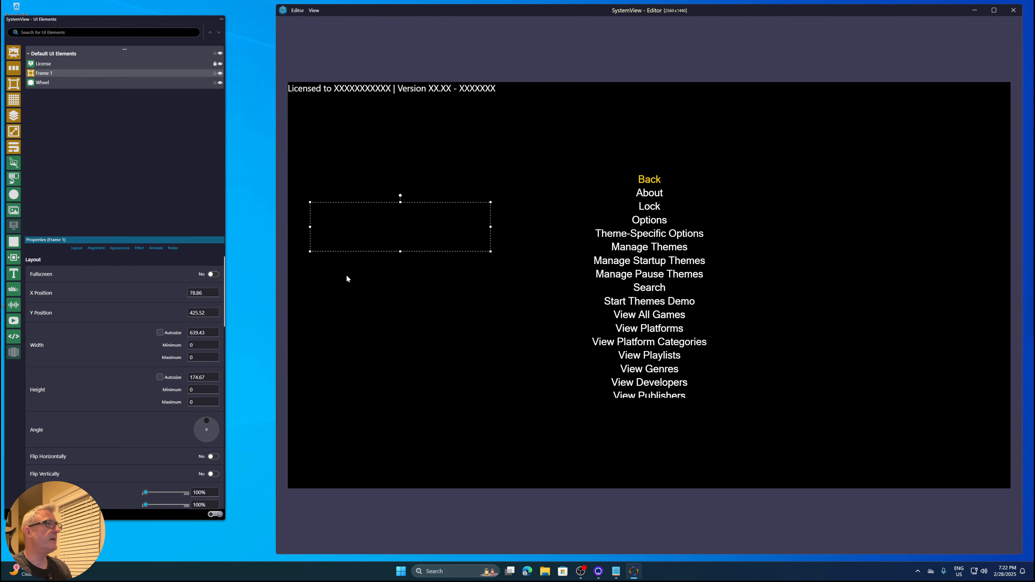
mouse_move(46, 75)
mouse_down()
mouse_move(47, 65)
mouse_move(31, 63)
mouse_up()
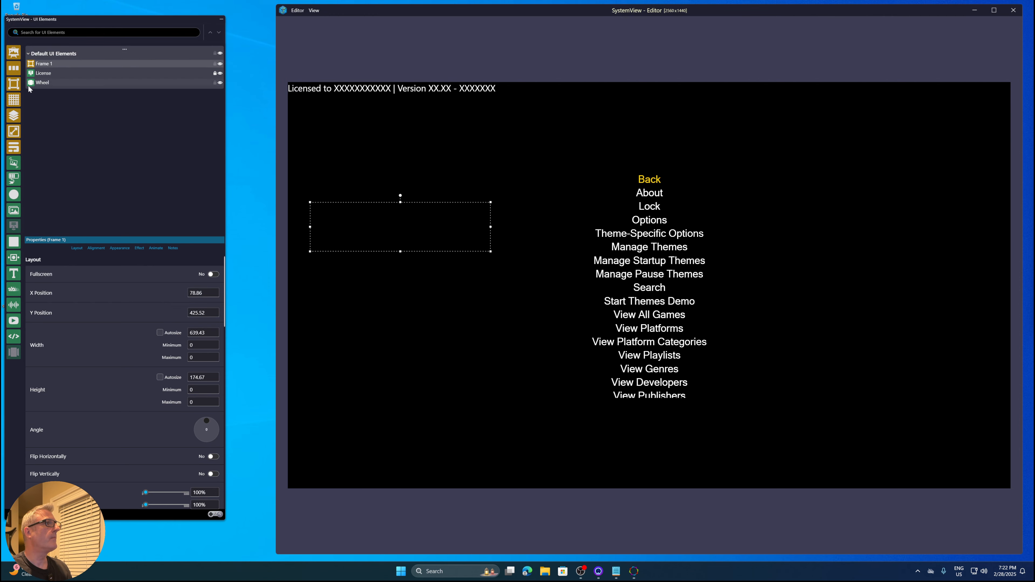
Add an Ellipse and a Rectangle above the Frame in the element list, and delete both
click(41, 73)
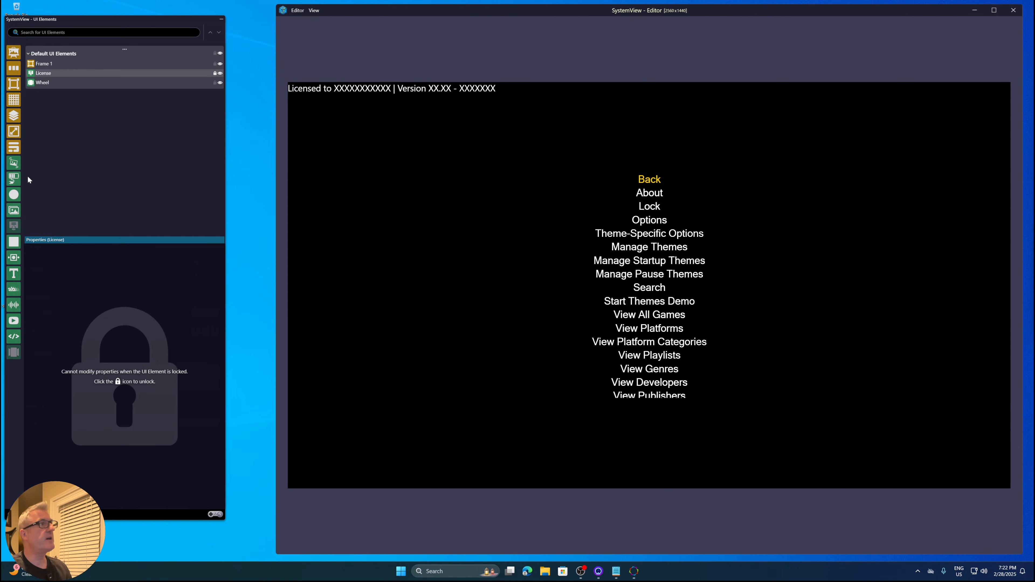
click(14, 195)
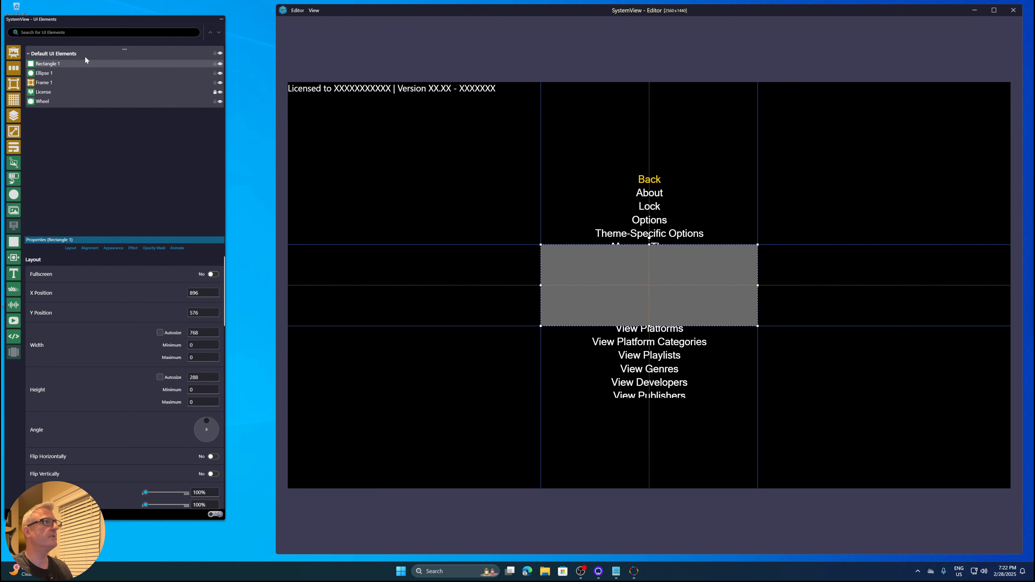
right_click(73, 65)
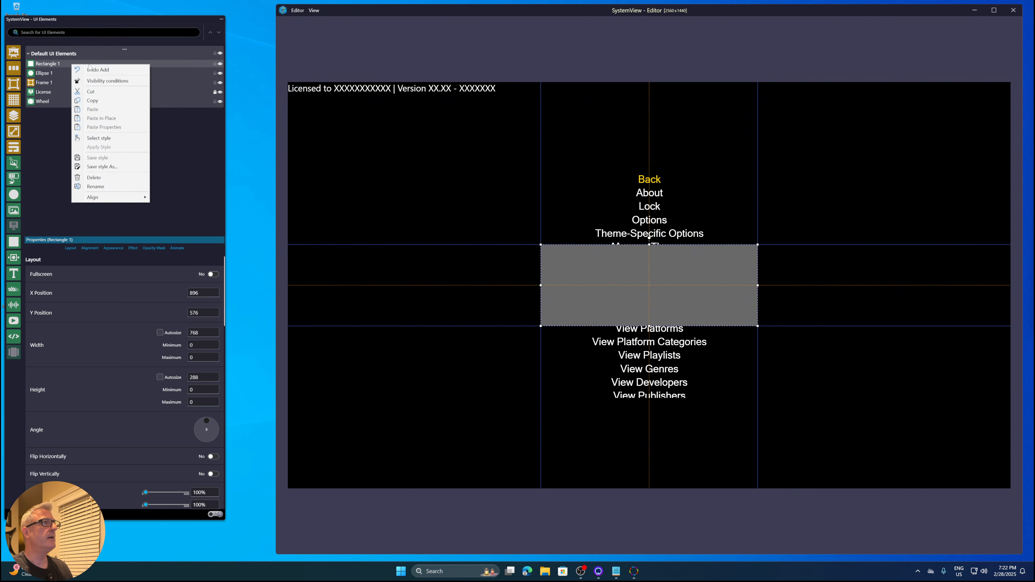
click(108, 178)
right_click(46, 62)
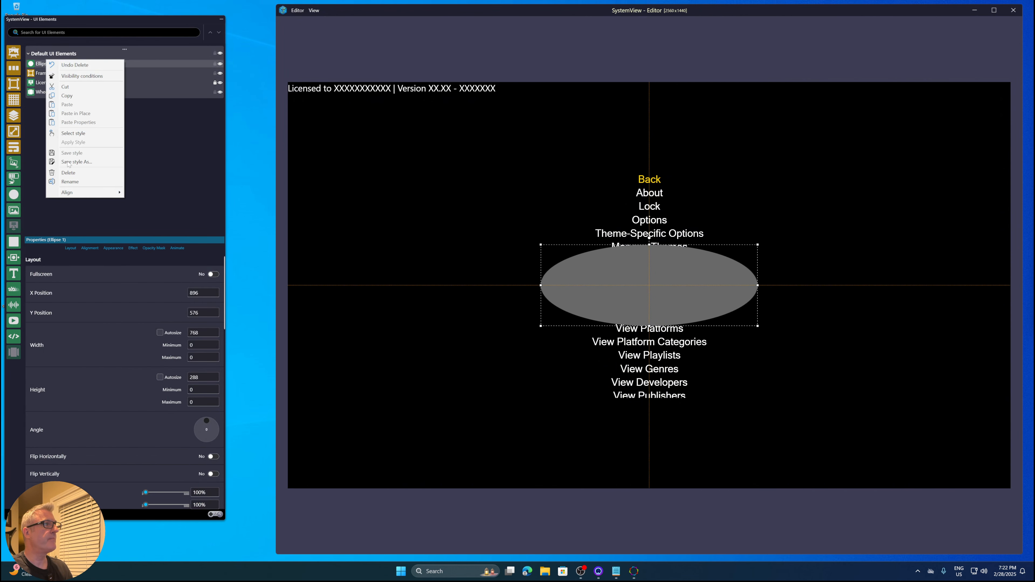
click(67, 175)
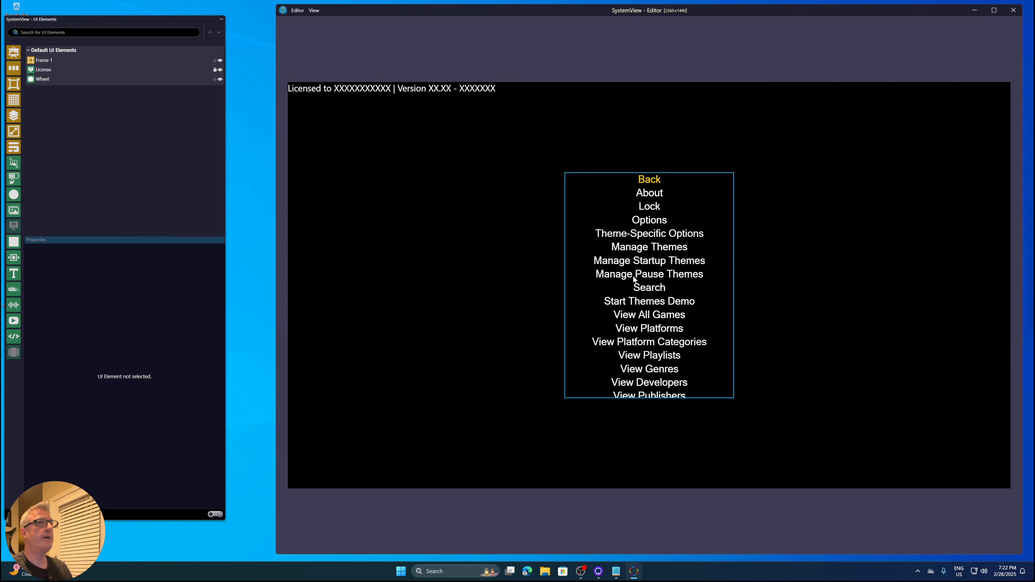
Move the Wheel clear of the canvas centre to about X 1777, Y 177, and select the Frame
drag(633, 277, 826, 237)
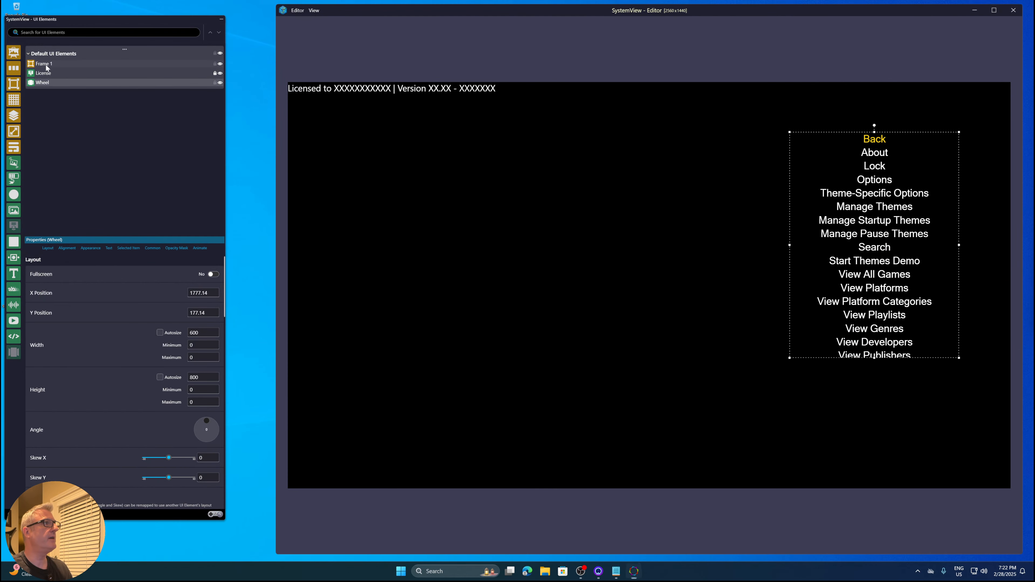
click(380, 237)
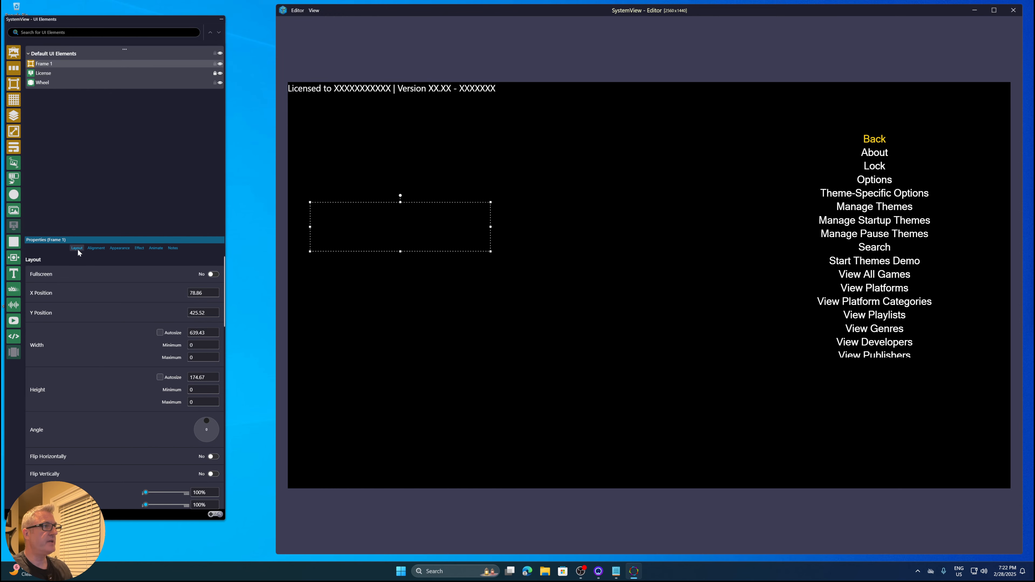
Examine the Frame's property sections, from Layout through Appearance and Effect to Animate
scroll(107, 281, down, 10)
scroll(102, 276, up, 5)
scroll(103, 276, down, 5)
scroll(102, 279, up, 3)
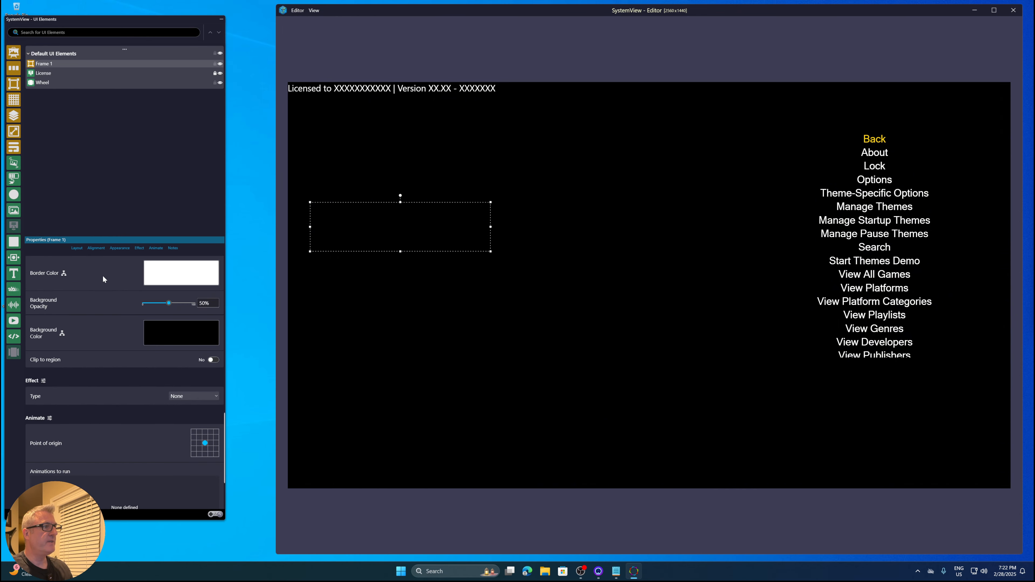
scroll(103, 279, down, 3)
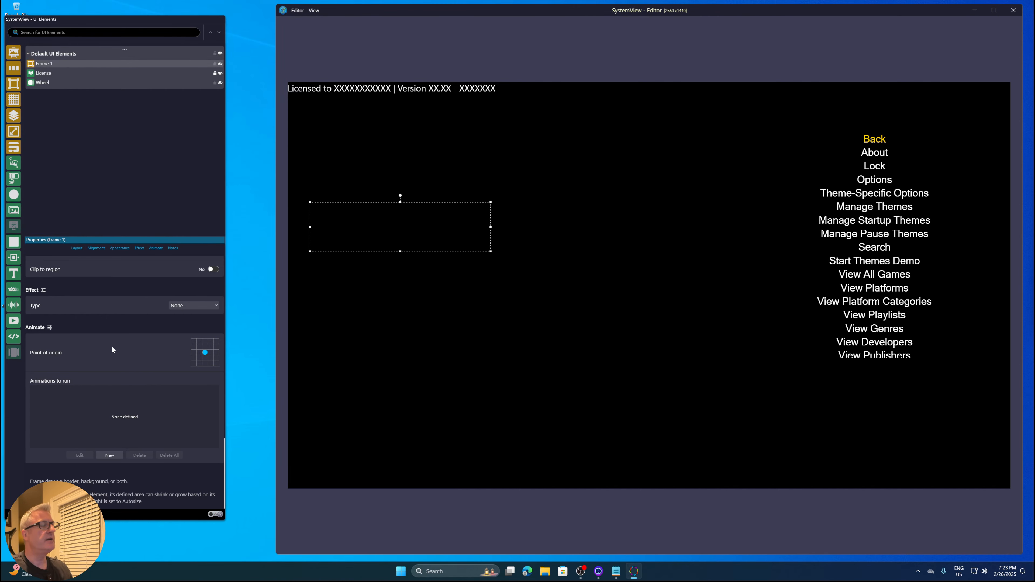
click(76, 247)
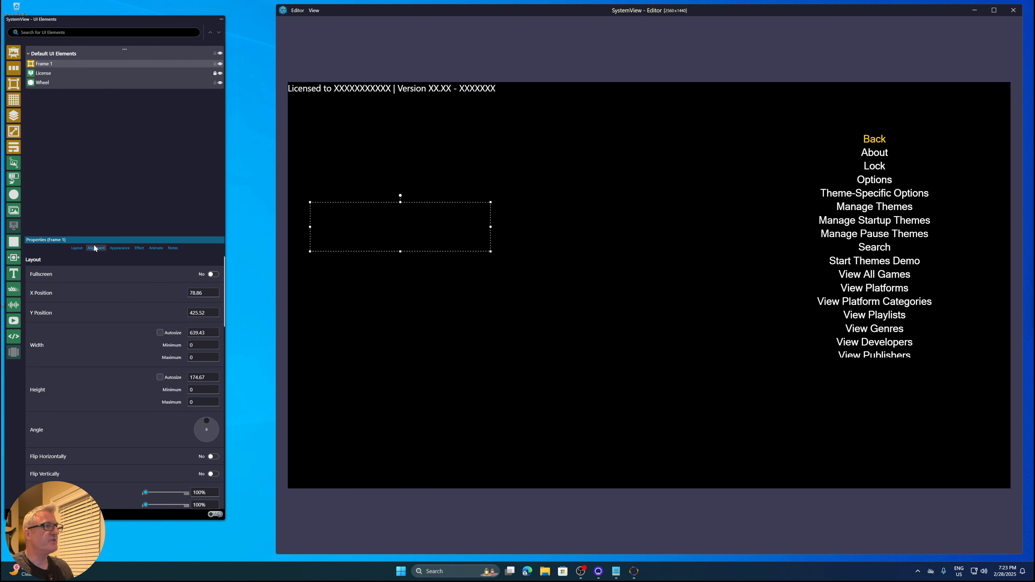
click(118, 247)
click(139, 248)
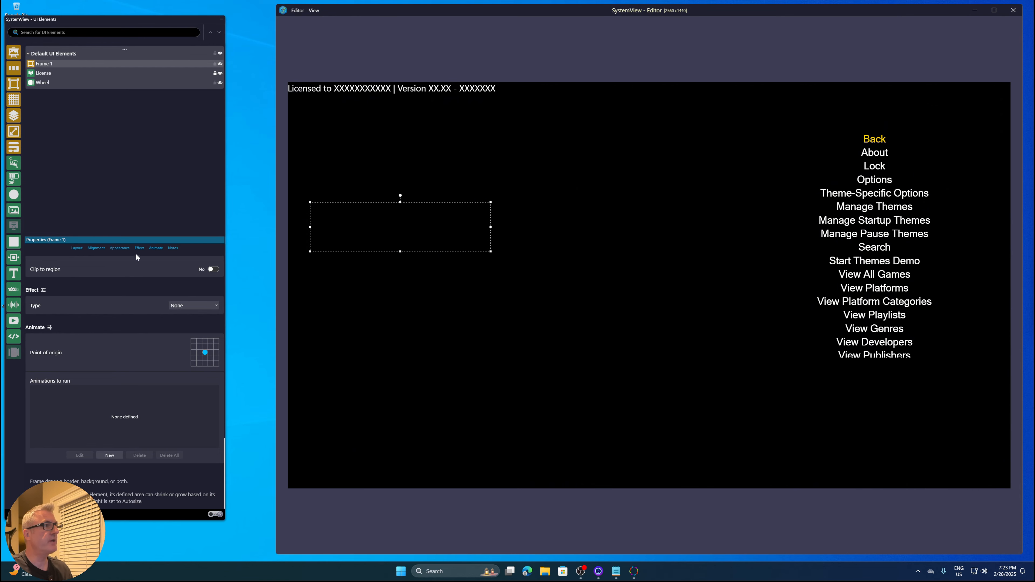
click(77, 248)
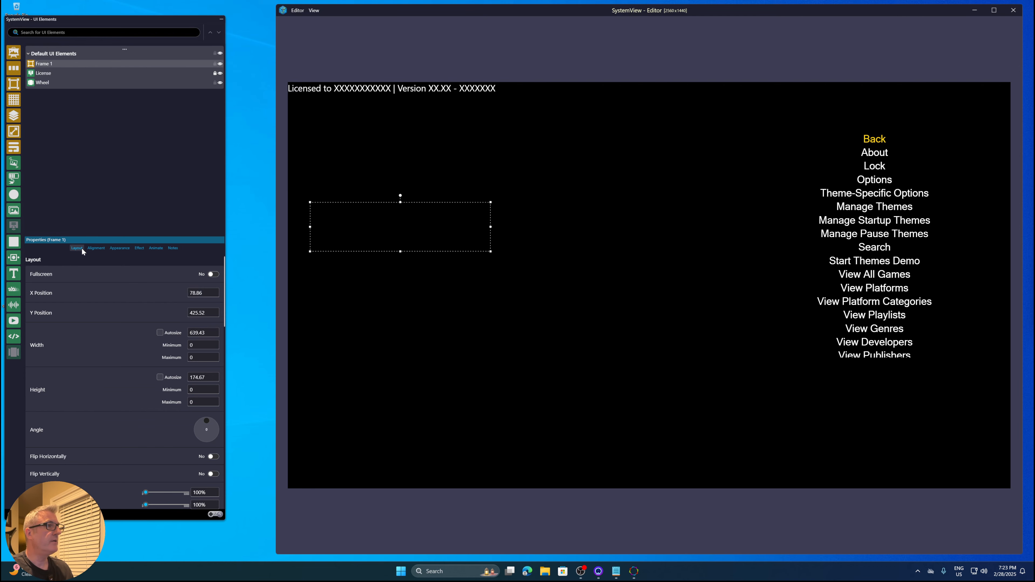
Apply the Thick Rounded Border style and the Gold Horizontal Gradient border color presets to Frame 1
click(122, 247)
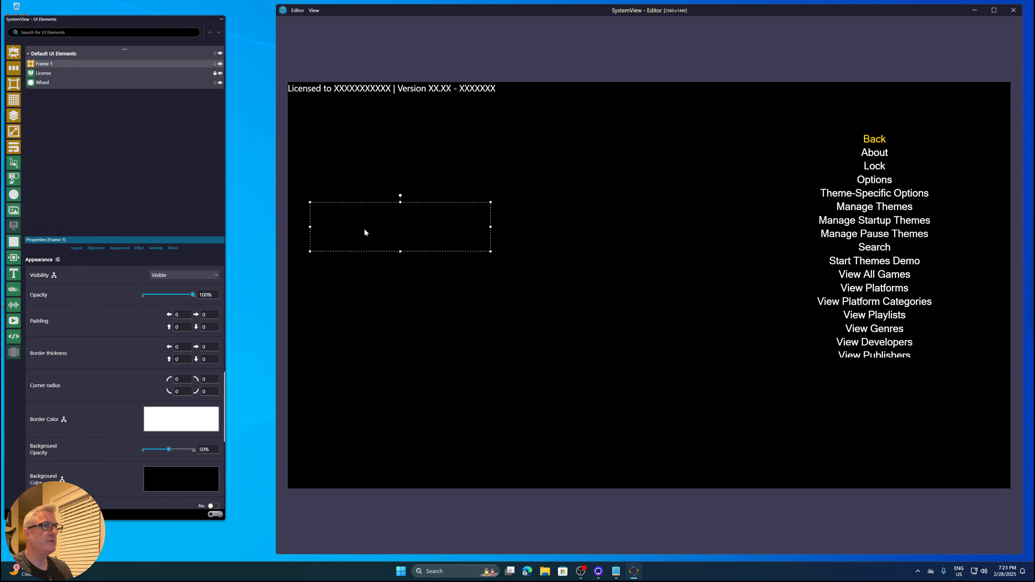
click(58, 259)
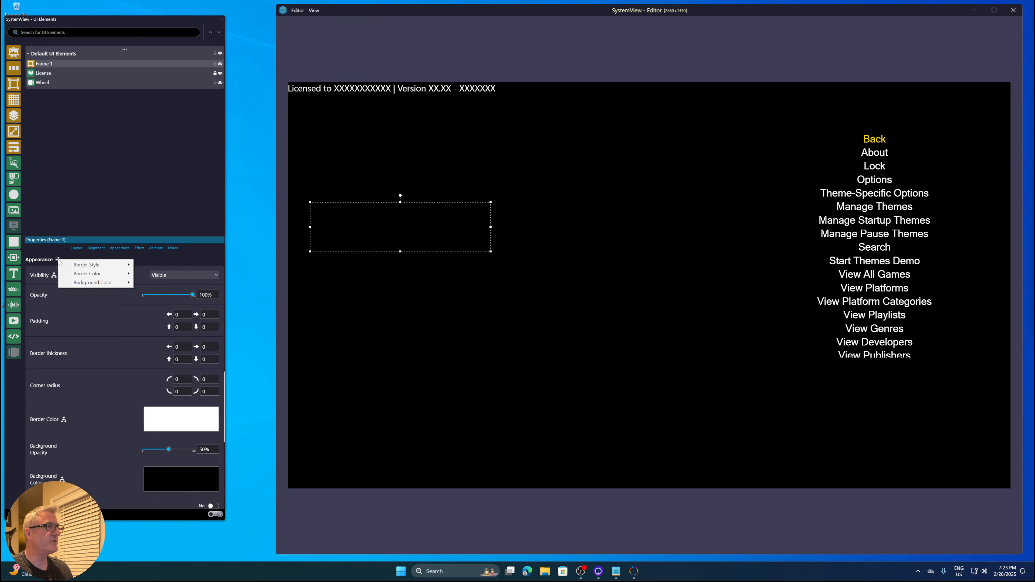
mouse_move(84, 267)
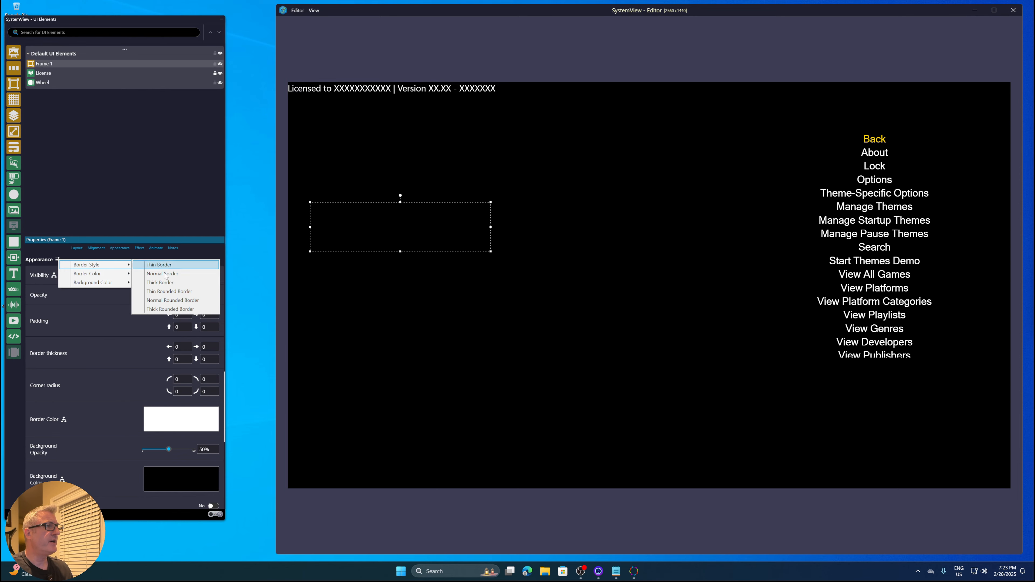
click(160, 309)
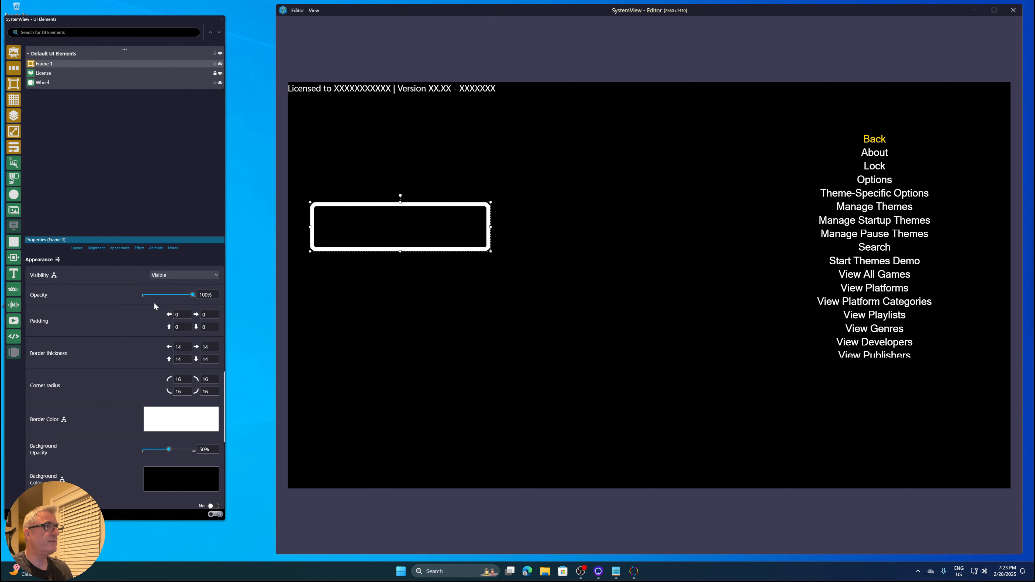
click(58, 260)
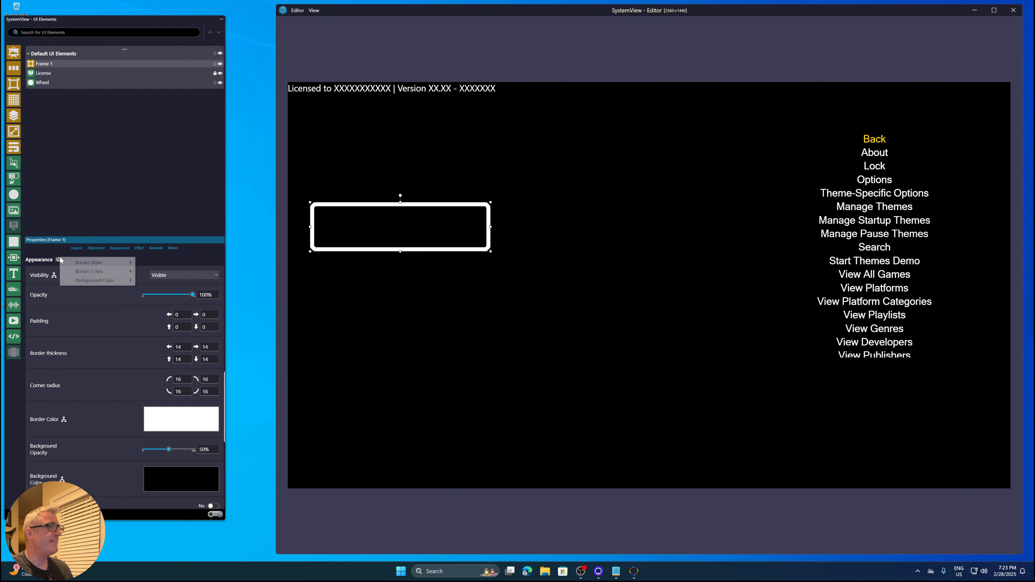
mouse_move(75, 276)
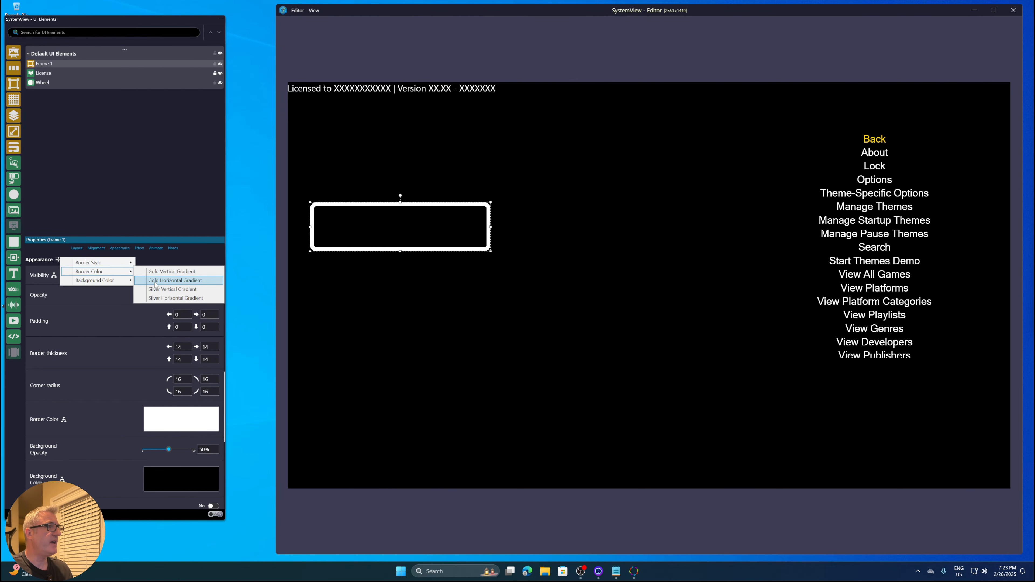
click(155, 281)
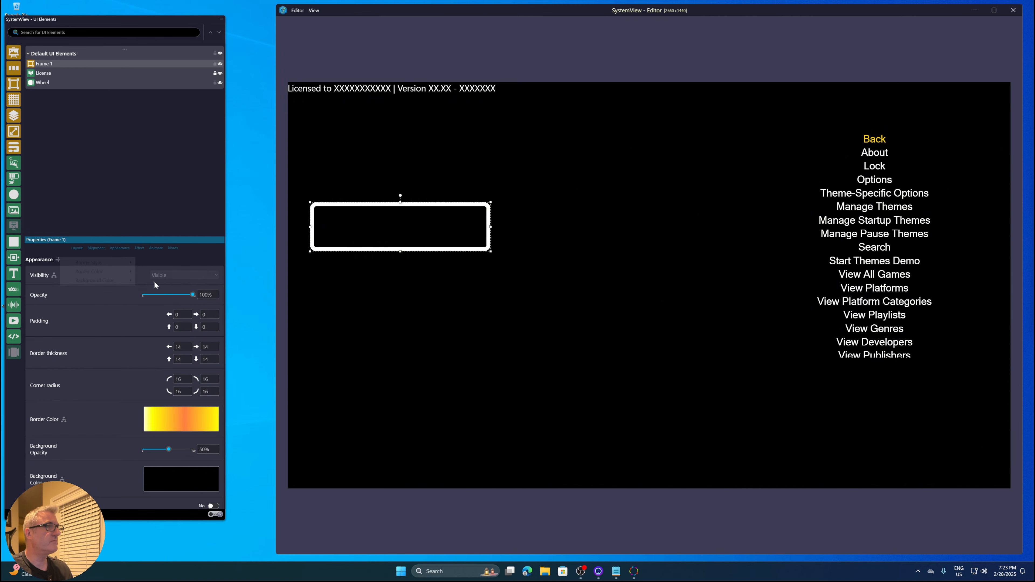
Tilt Frame 1's border gradient diagonally and shift its yellow stop towards the orange one in the middle
click(176, 413)
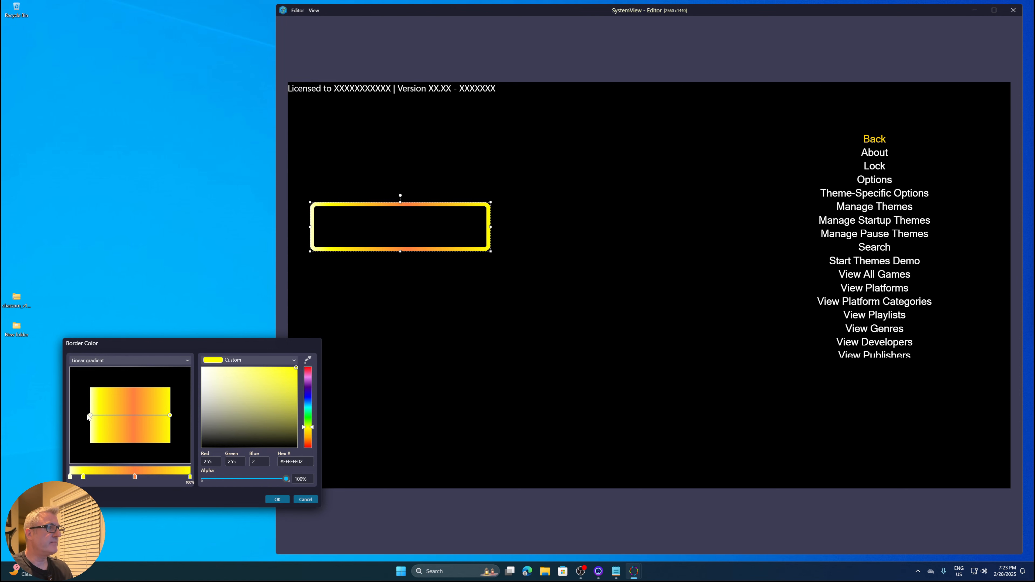
drag(91, 415, 86, 376)
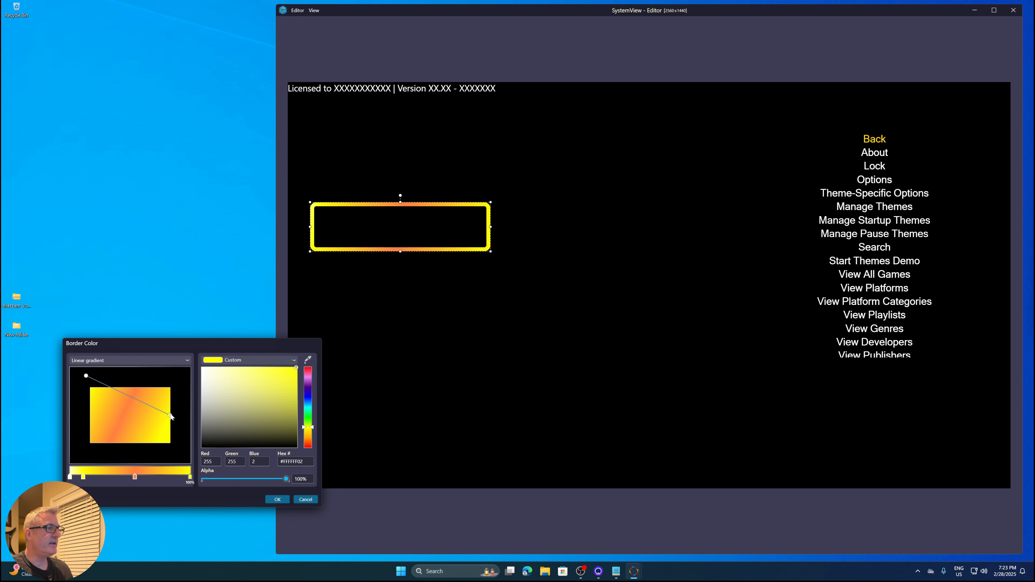
drag(170, 415, 165, 478)
click(83, 478)
drag(84, 478, 128, 484)
click(277, 499)
Set Frame 1's border thickness to 10 on all four sides
click(174, 346)
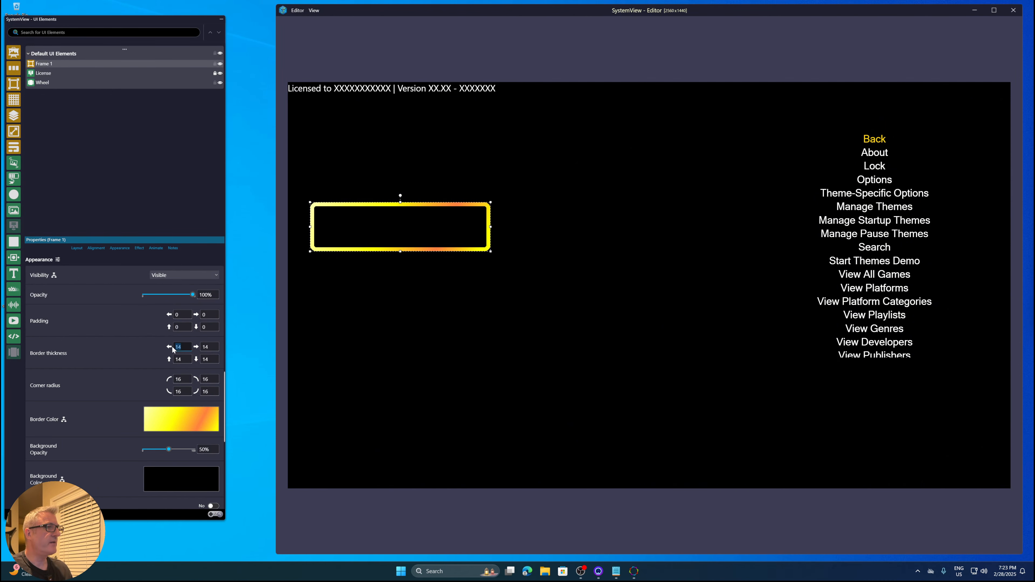
text(10)
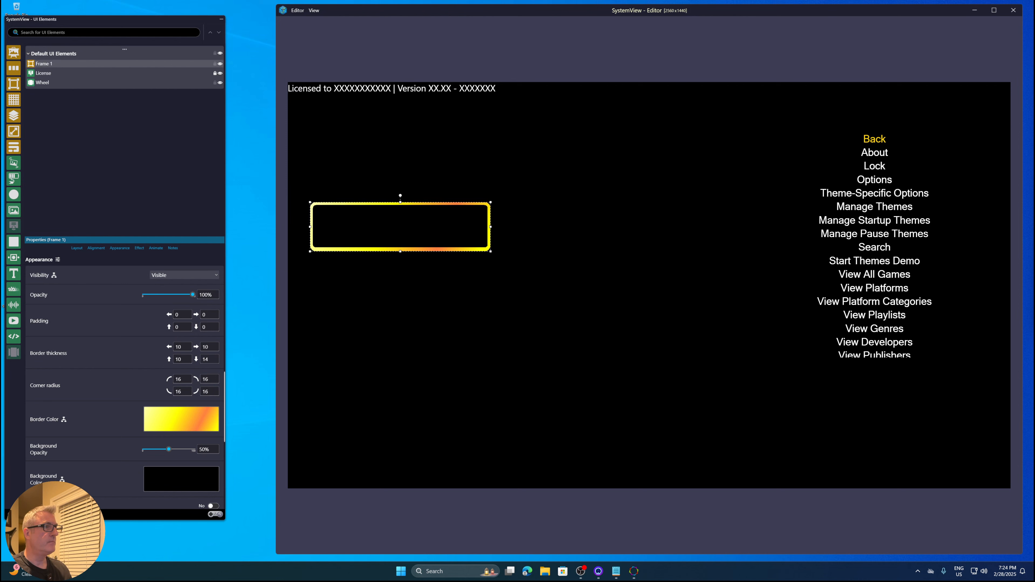
key(BackSpace)
text(0)
key(Return)
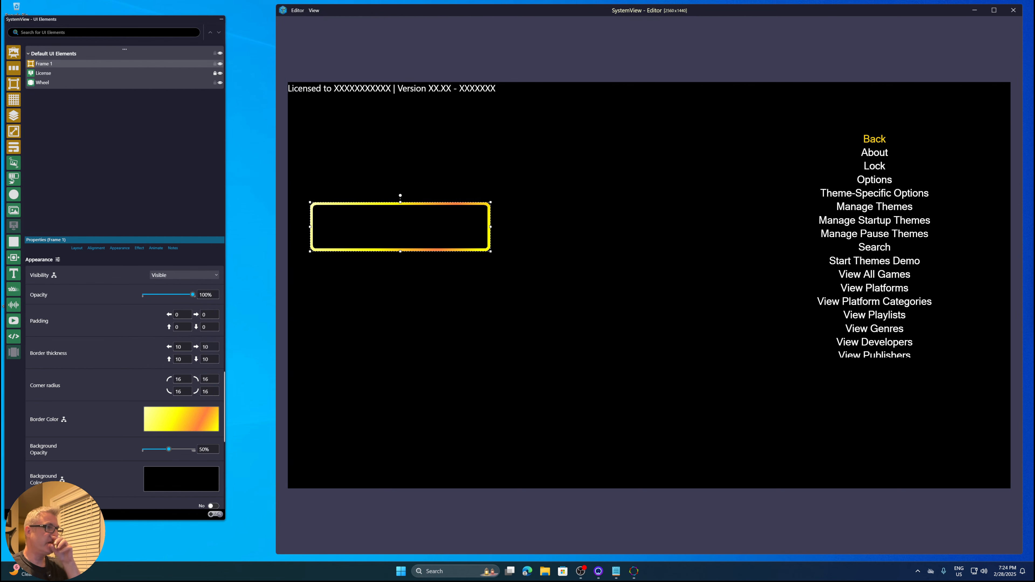
Set Frame 1's padding to 5 on all four sides
click(192, 316)
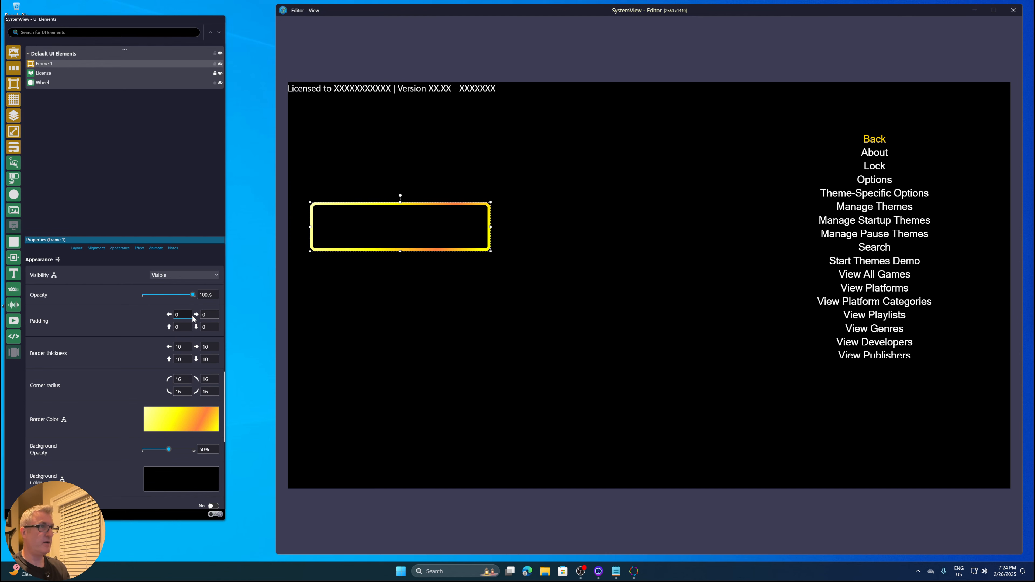
key(Return)
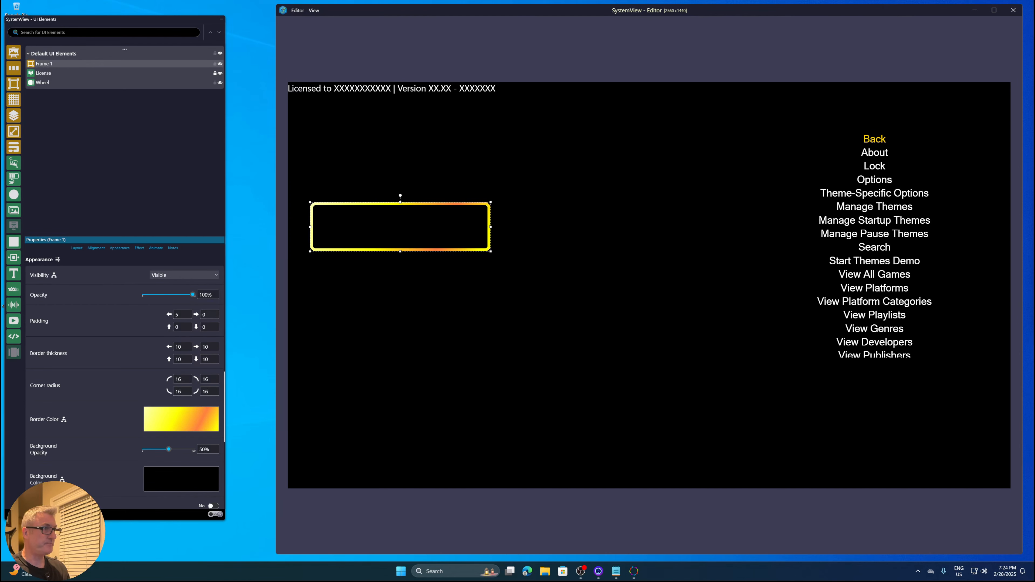
text(5)
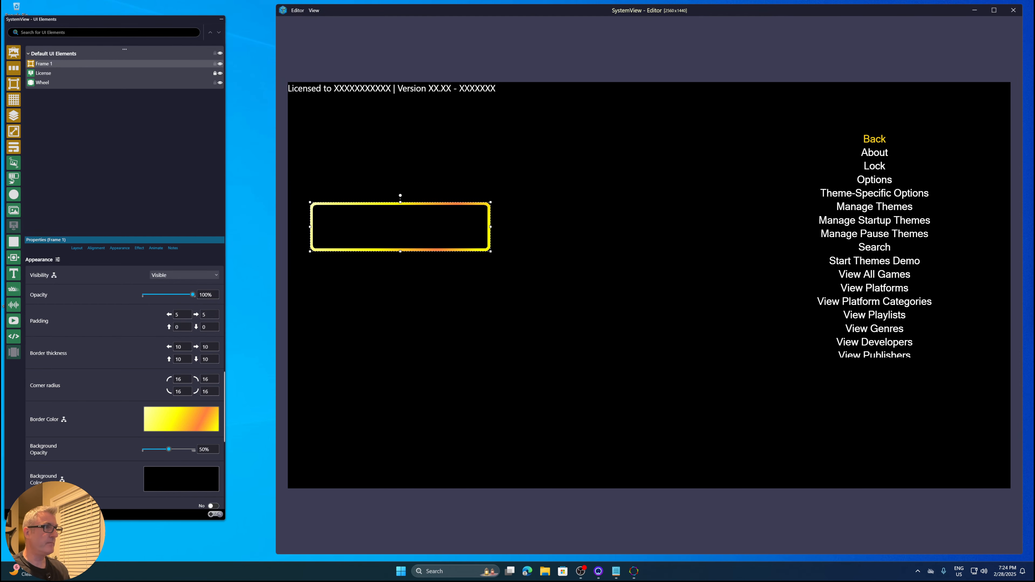
key(Return)
Set Frame 1's background opacity to 100% and keep solid Black as its background color
scroll(119, 354, down, 3)
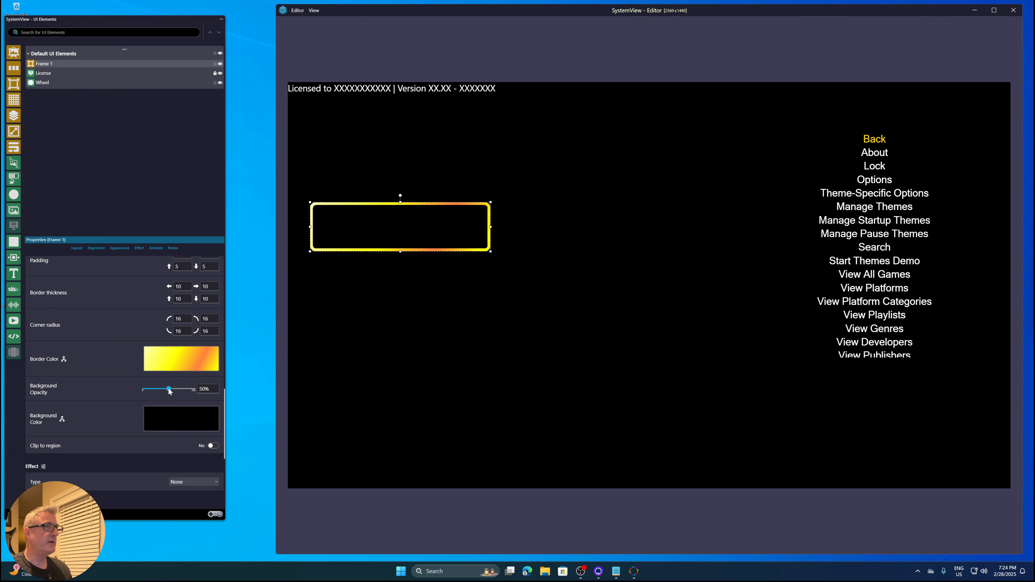
drag(169, 390, 200, 393)
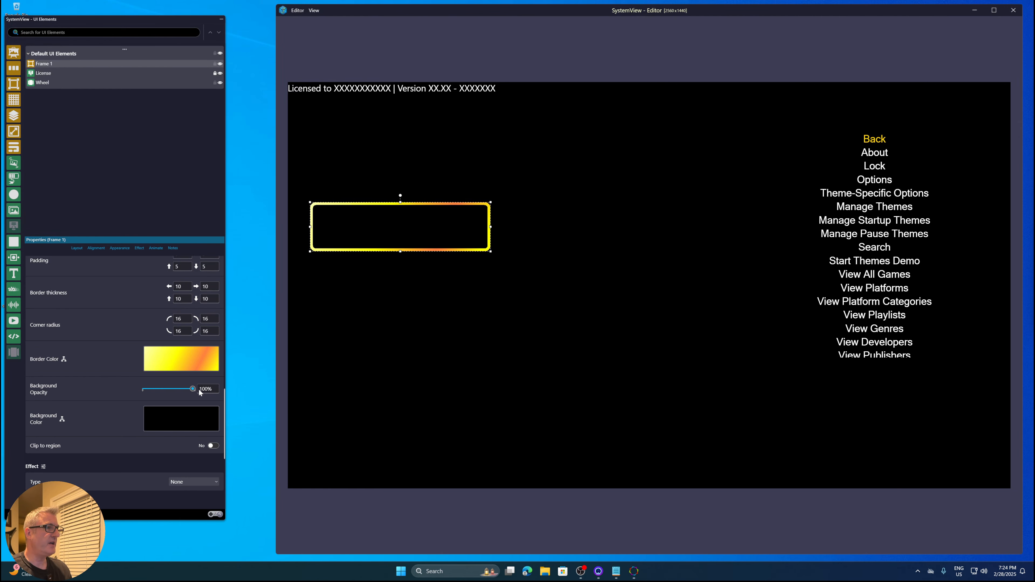
click(177, 427)
click(248, 359)
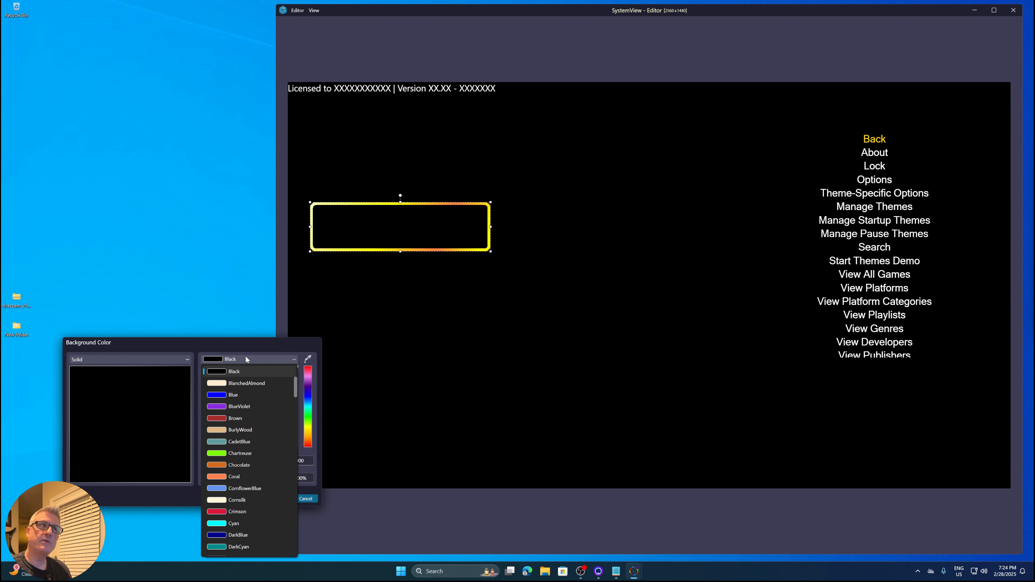
click(203, 344)
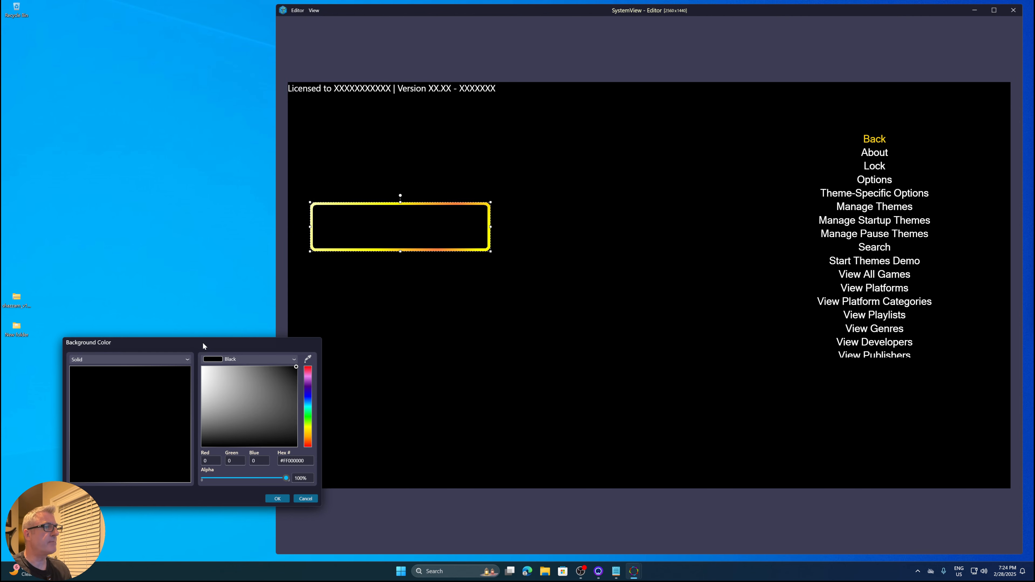
click(278, 499)
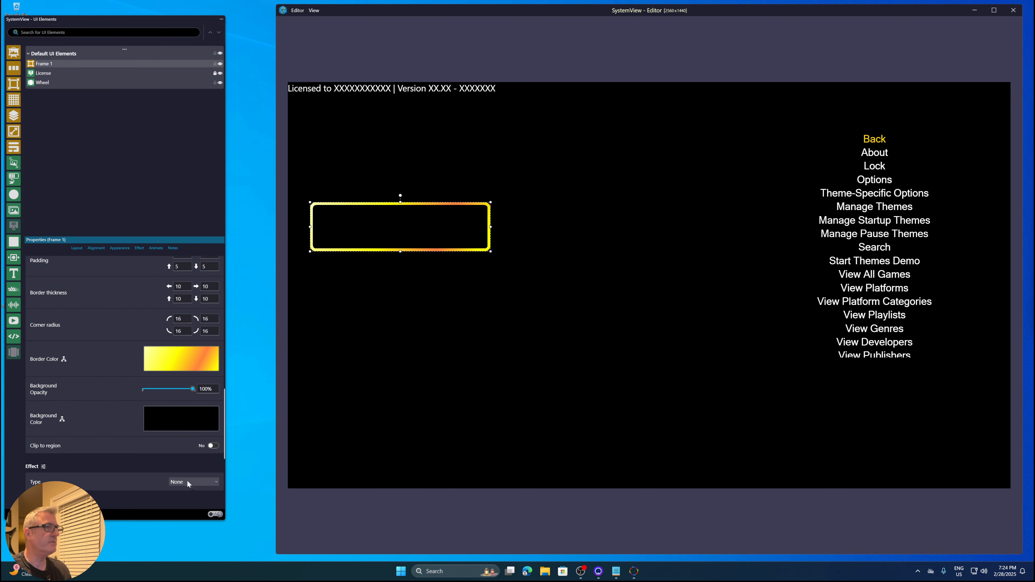
Stretch Frame 1 downward to make it taller, and move it slightly up and to the right on the canvas
drag(401, 252, 401, 341)
drag(409, 252, 437, 224)
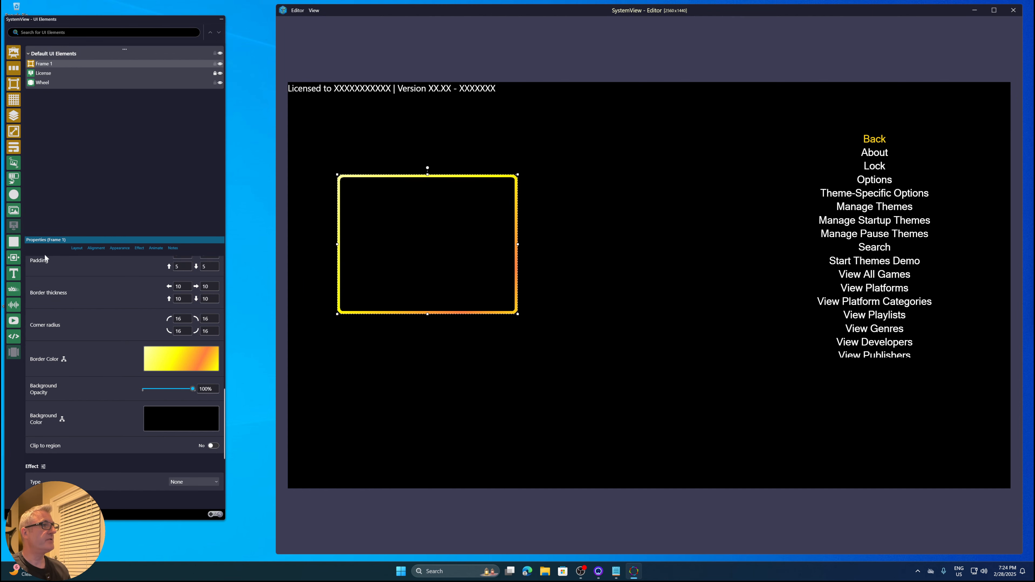
Nest a Rectangle inside Frame 1 and make it fill its parent
drag(13, 241, 45, 67)
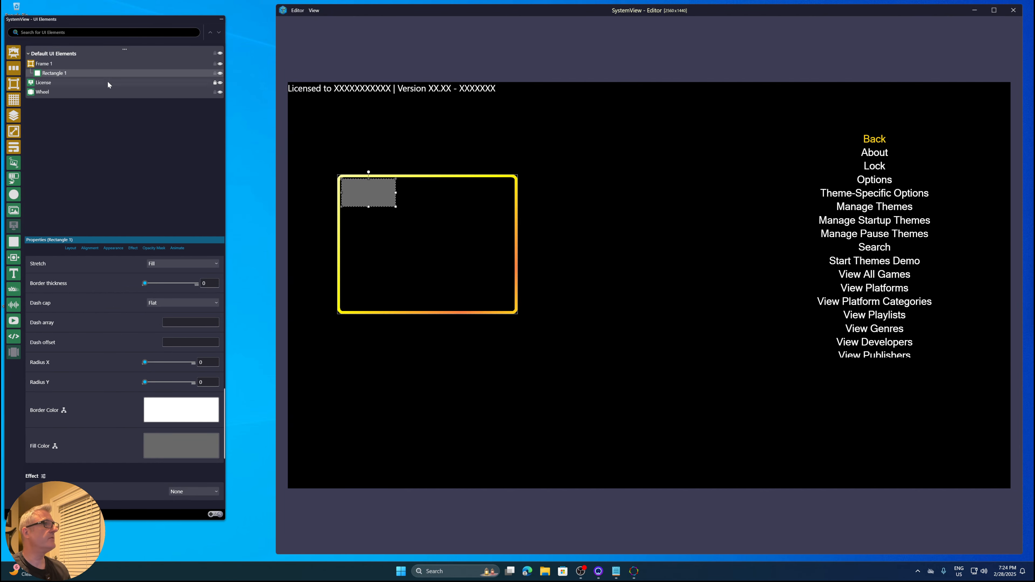
click(71, 248)
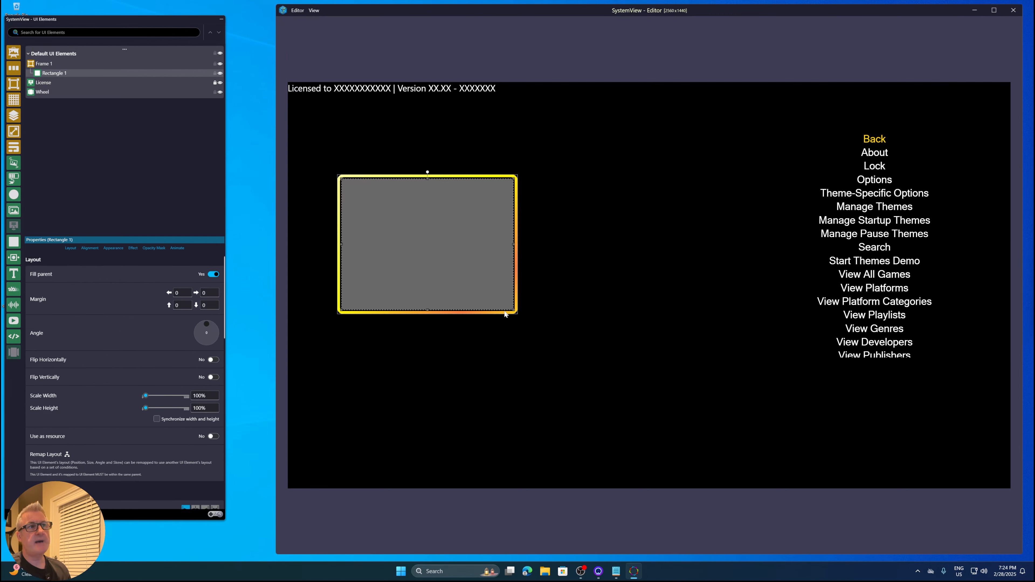
click(519, 350)
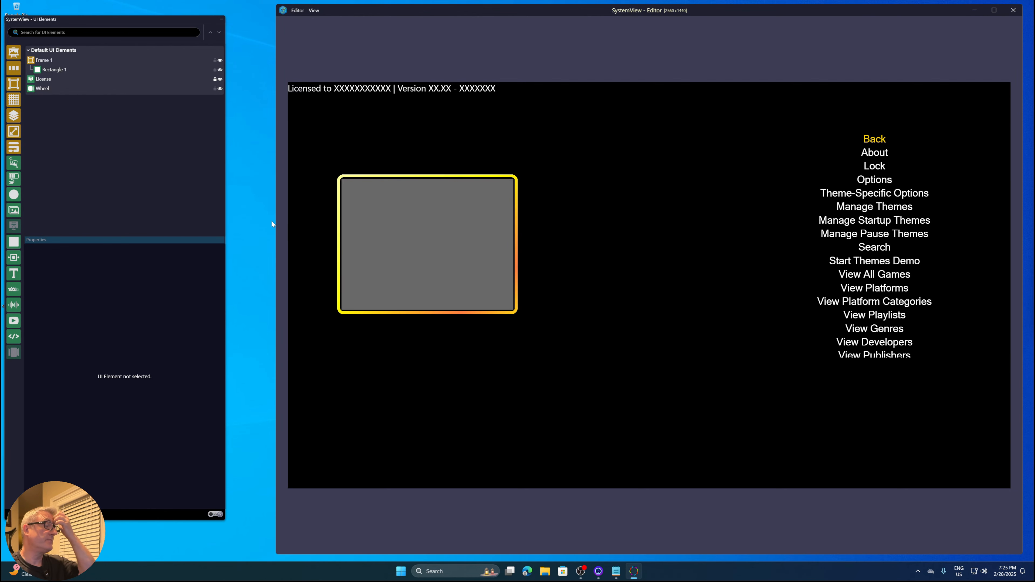
Delete the Rectangle nested inside Frame 1
click(469, 245)
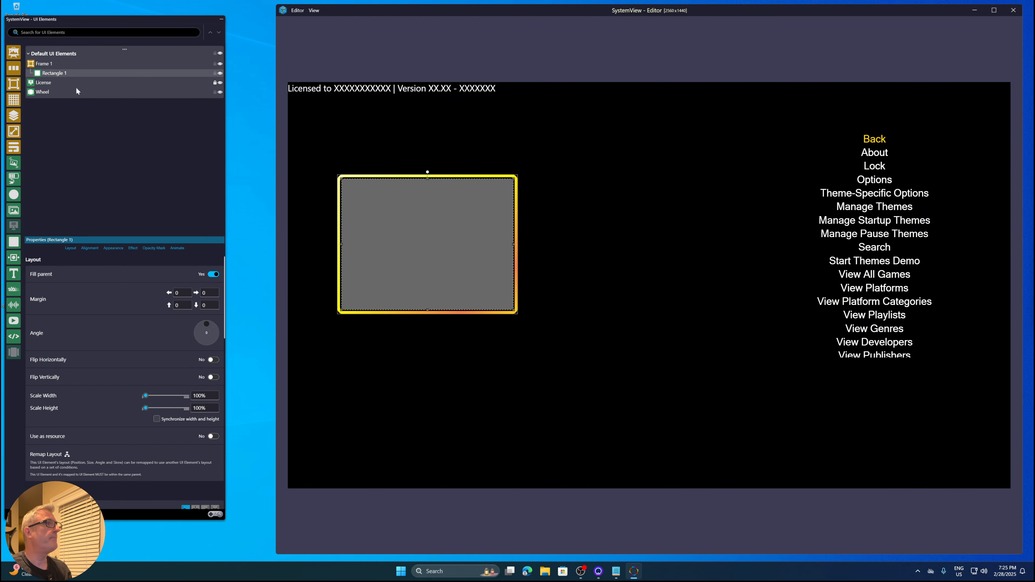
right_click(52, 73)
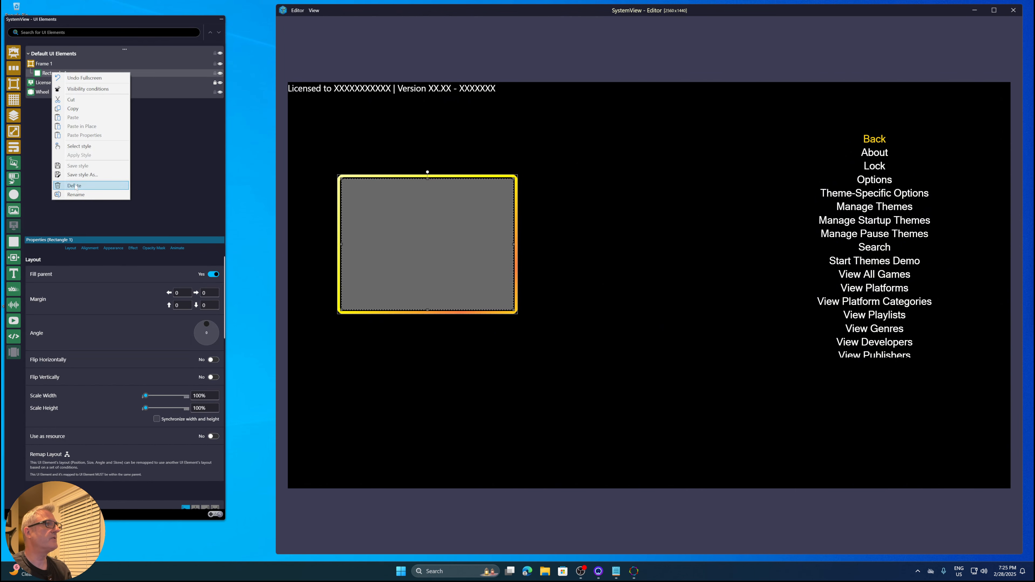
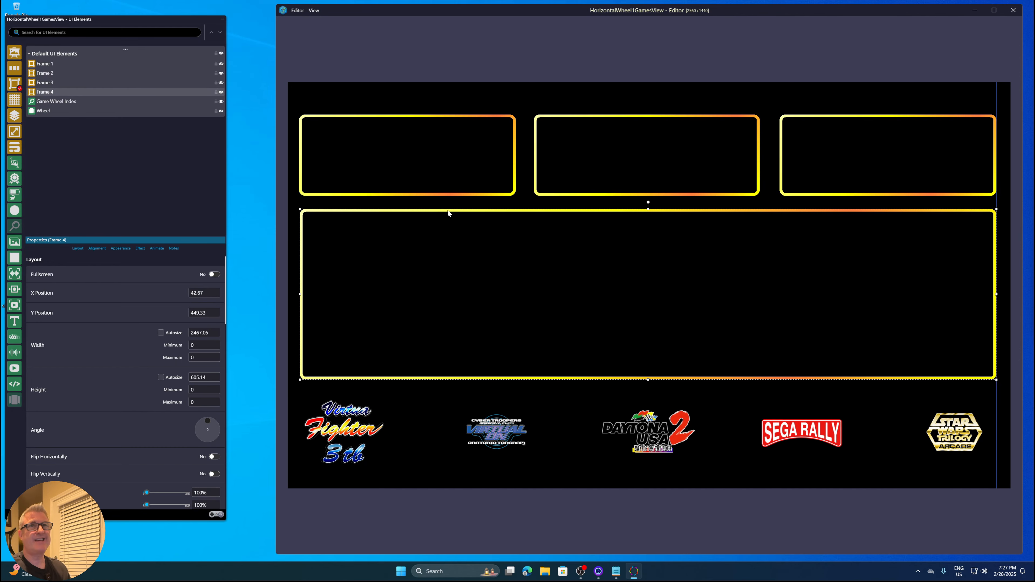
Examine Frame 4's appearance settings, including its border color, background and clipping options
click(121, 249)
click(183, 459)
click(307, 542)
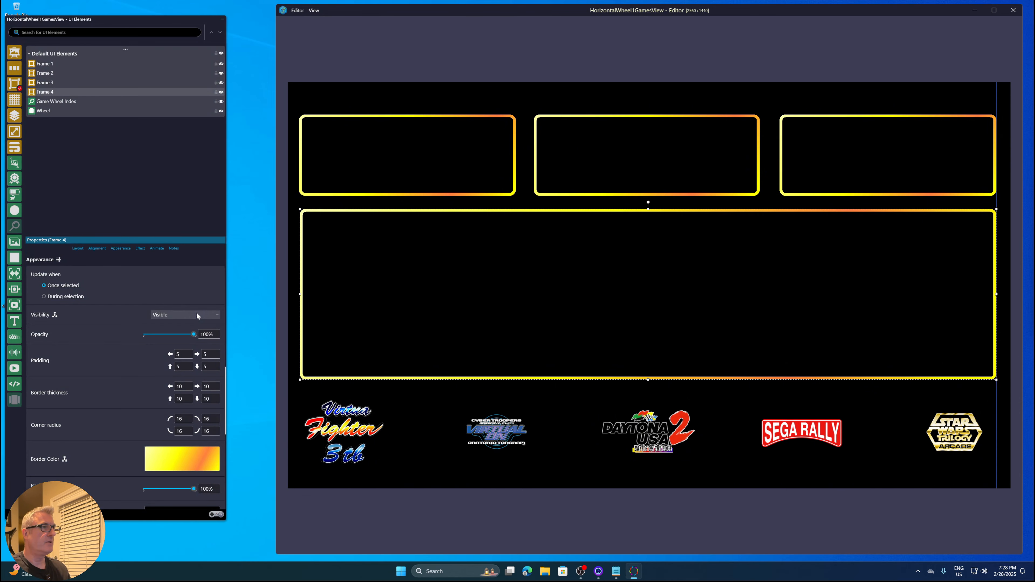
scroll(106, 365, down, 5)
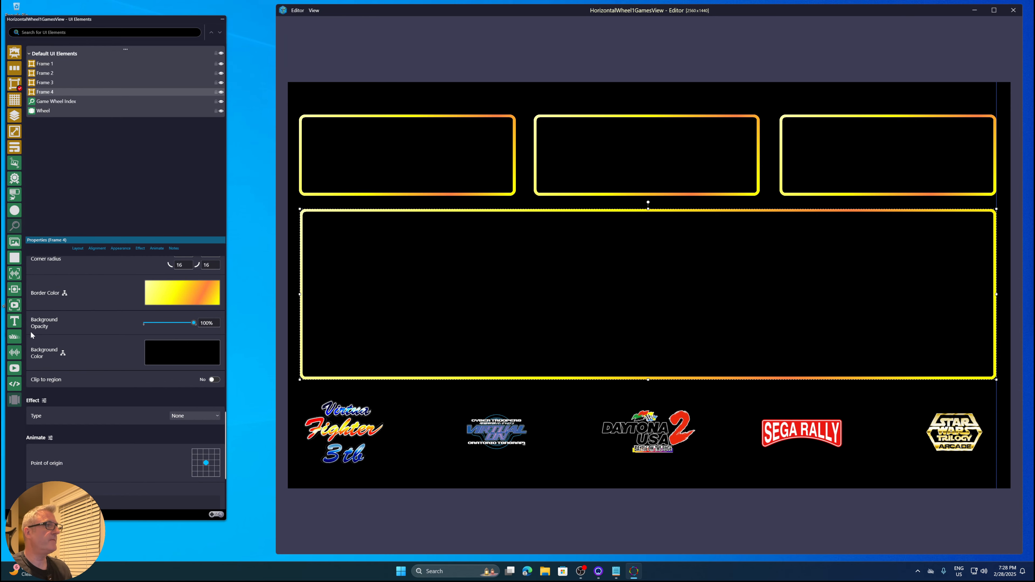
Select the style "Pyramids - Yellow Foreground with Orange Shadow" for new Text elements
right_click(14, 325)
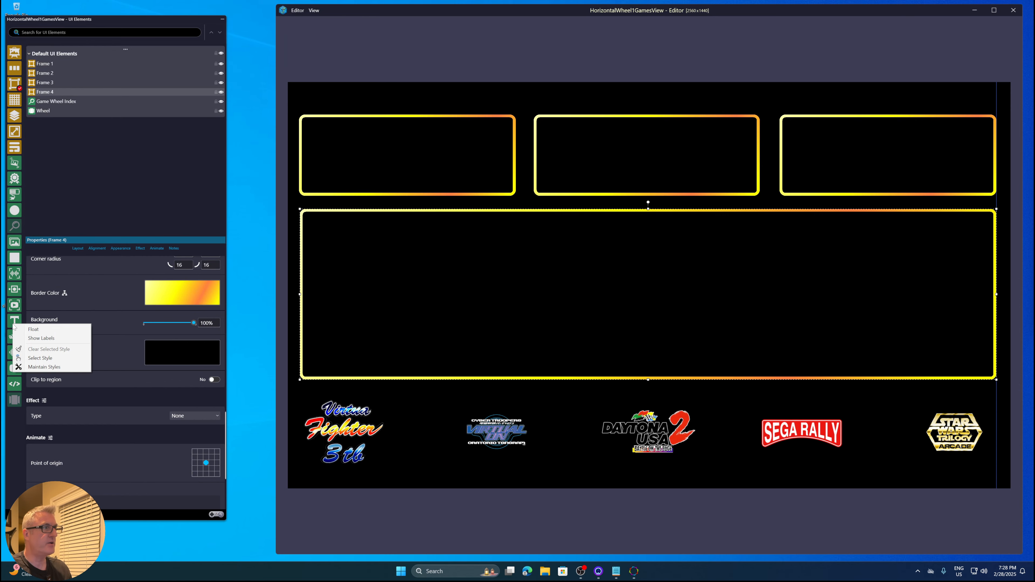
click(40, 358)
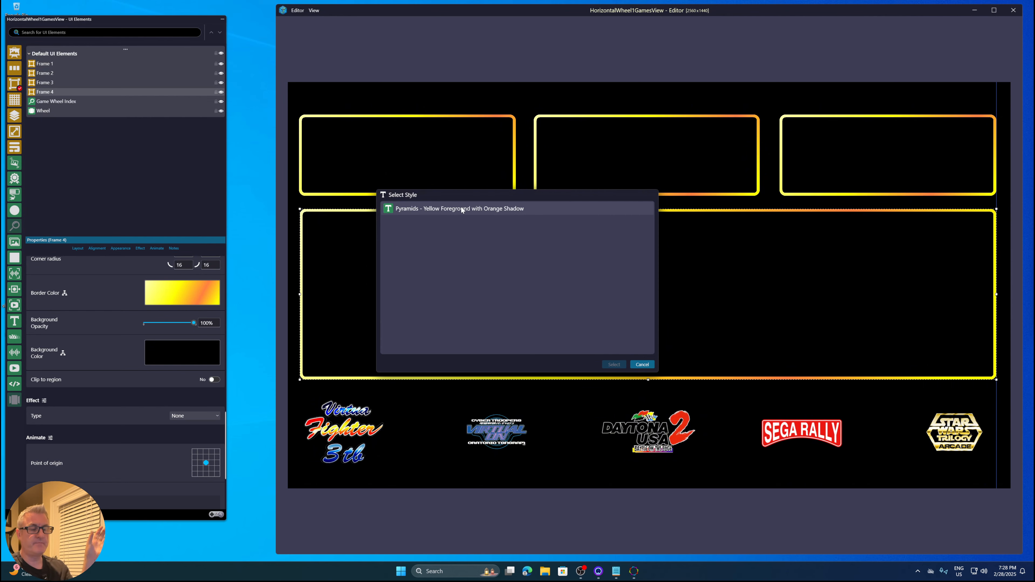
double_click(461, 208)
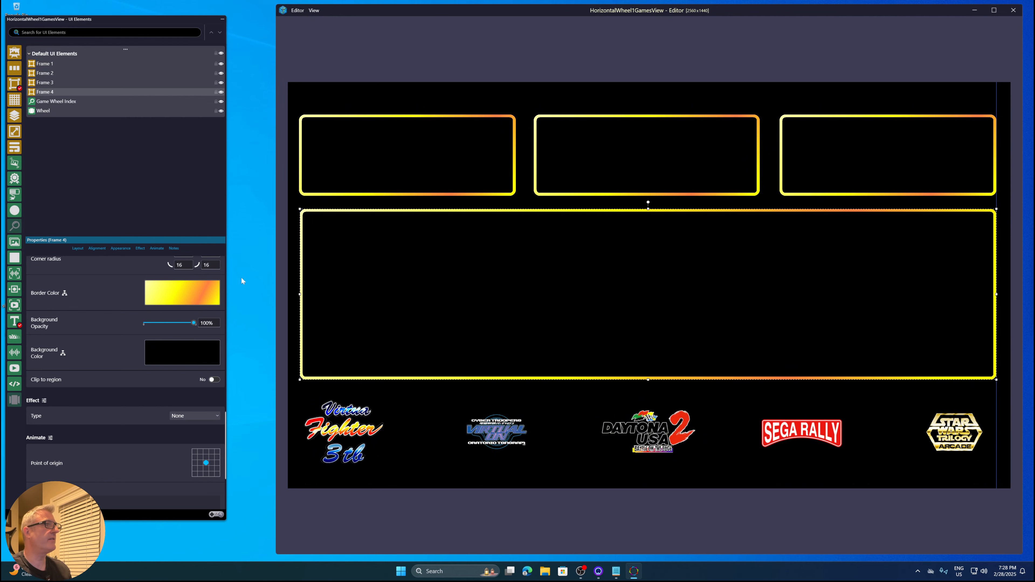
Add a styled Text element inside Frame 4, check its text properties, and reselect Frame 4
click(13, 322)
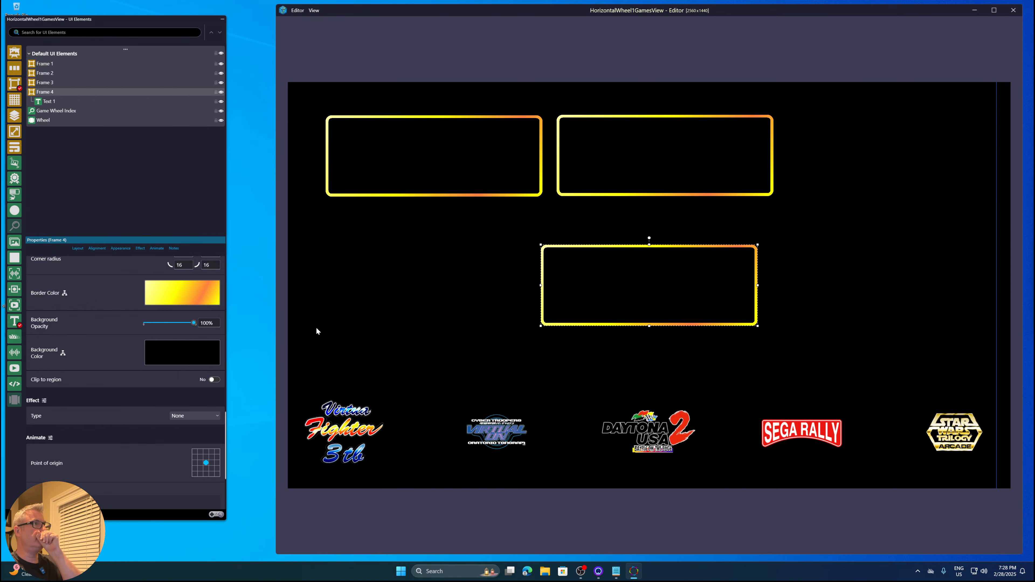
click(54, 103)
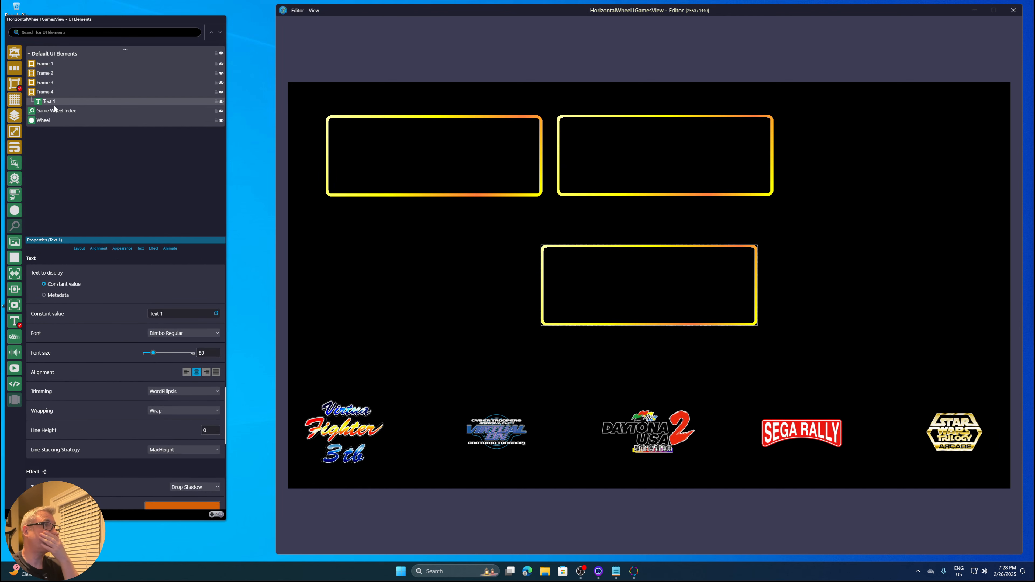
click(45, 92)
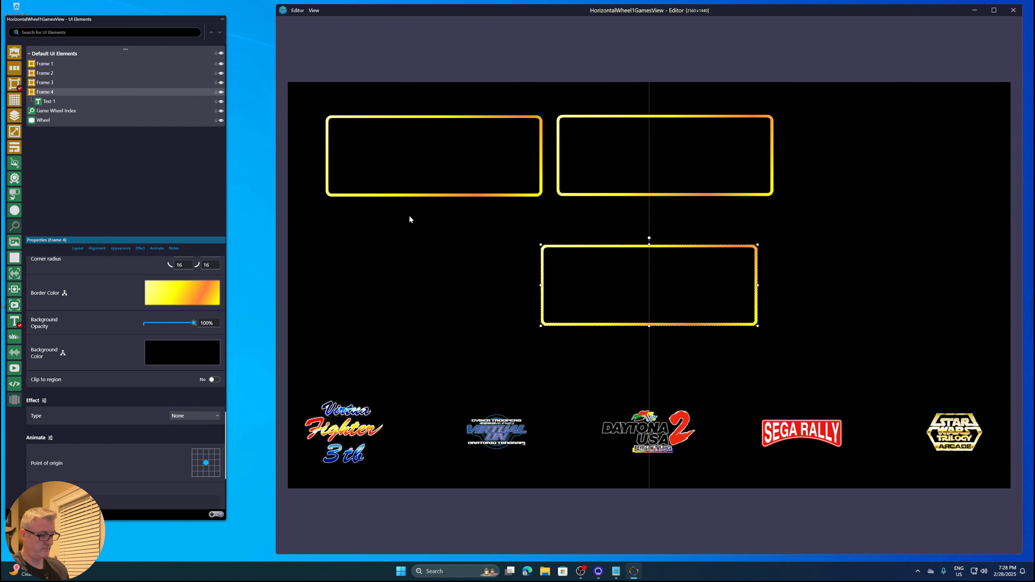
Remove the Text element nested inside Frame 4 and select the Game Wheel Index element instead
key(ctrl+z)
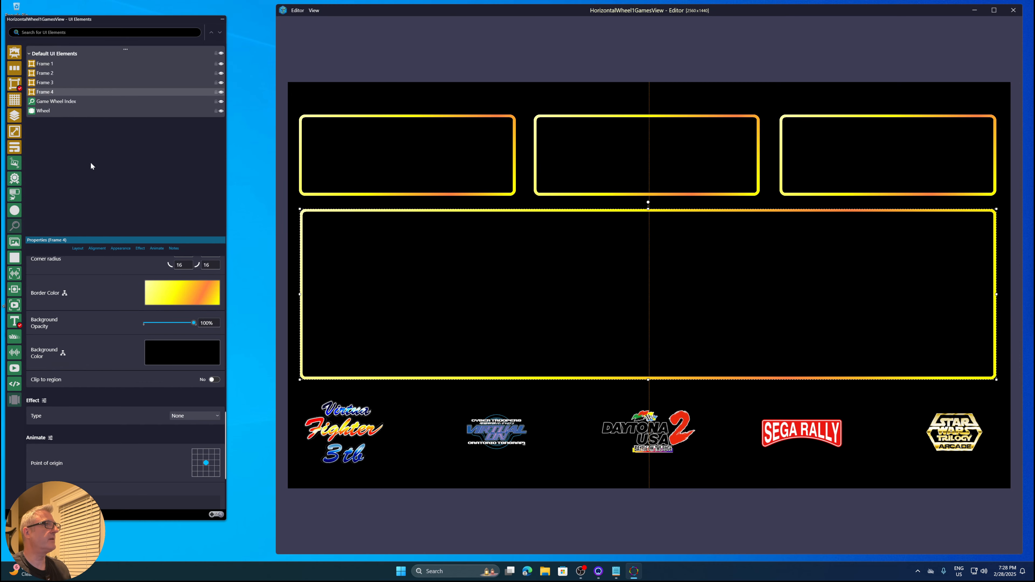
click(56, 101)
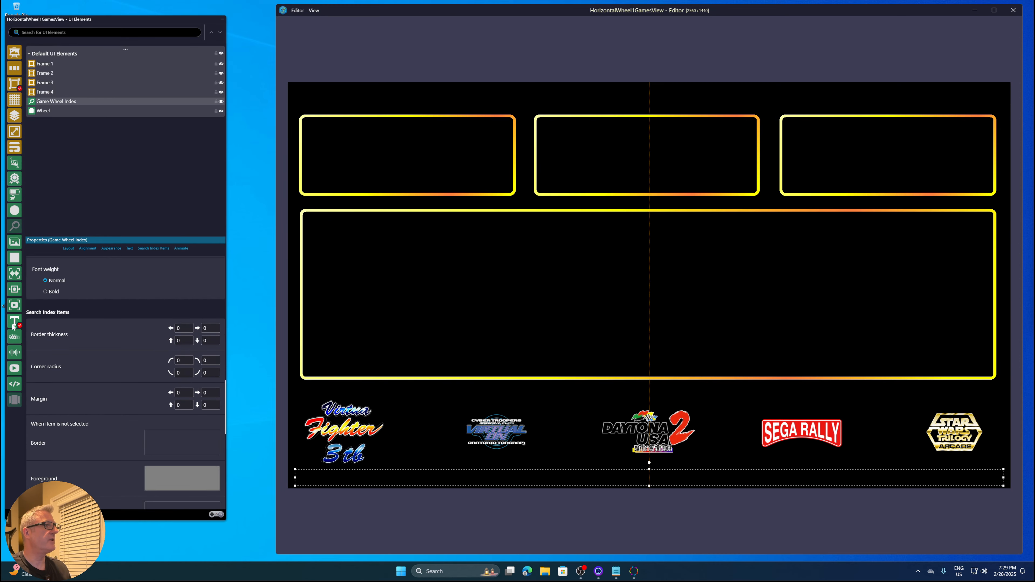
Add a Text element in the saved style outside the frames and enable Autosize for its width and height
key(ctrl+y)
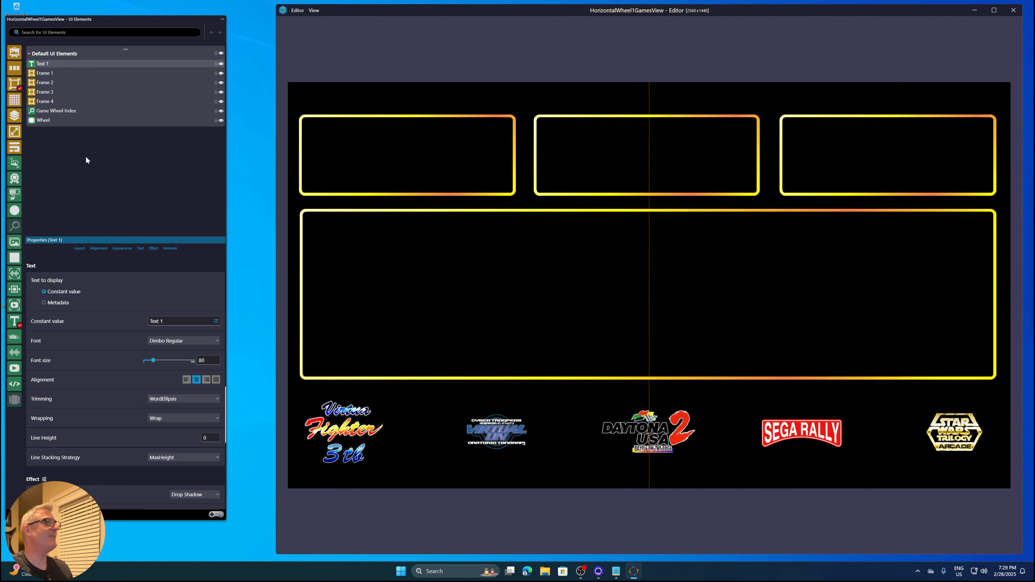
click(38, 64)
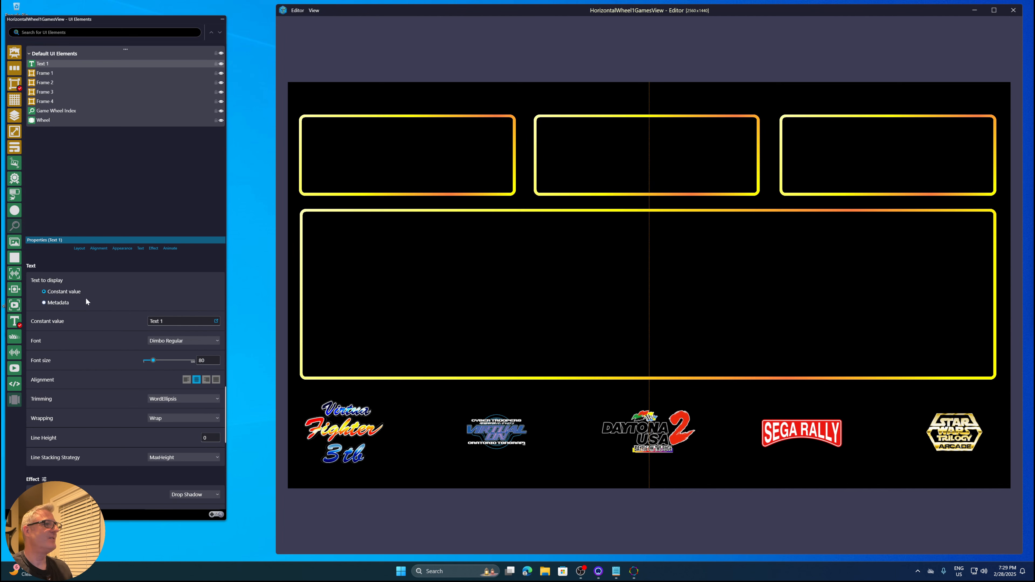
scroll(83, 292, up, 10)
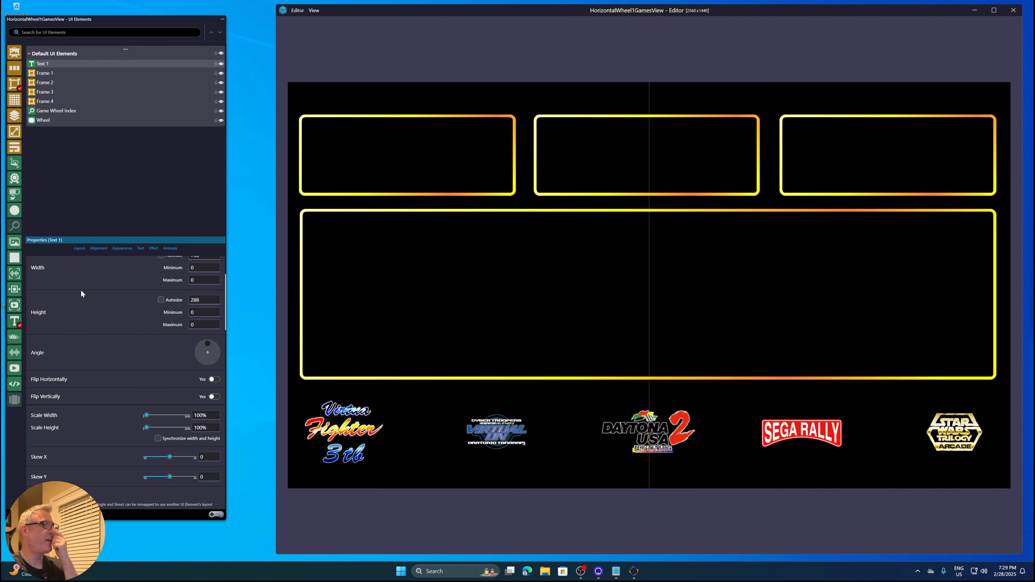
scroll(81, 290, up, 2)
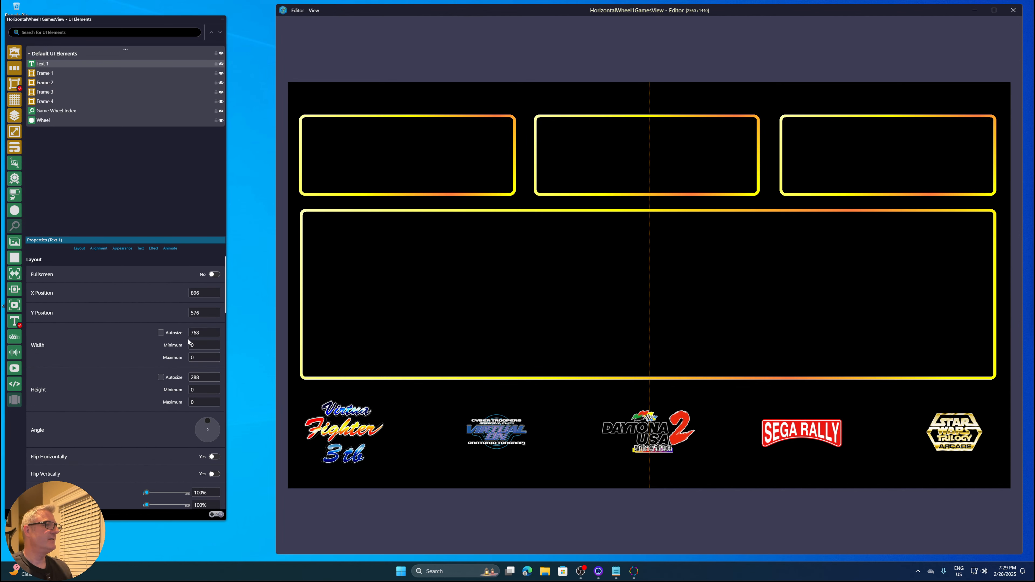
click(161, 332)
click(161, 378)
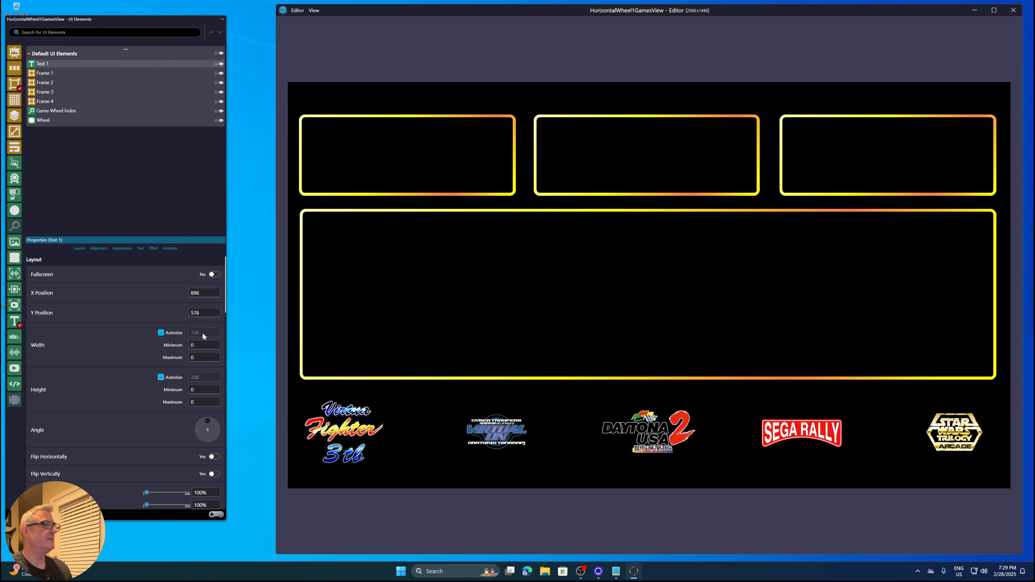
Set the new Text element's visibility to Visible and check its color and text settings
scroll(132, 317, down, 10)
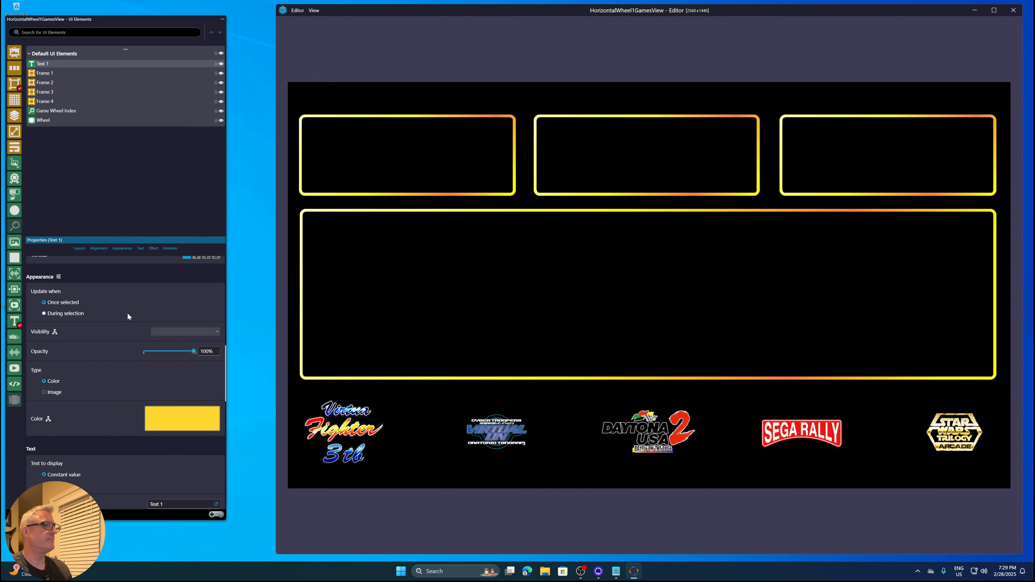
click(174, 331)
click(169, 340)
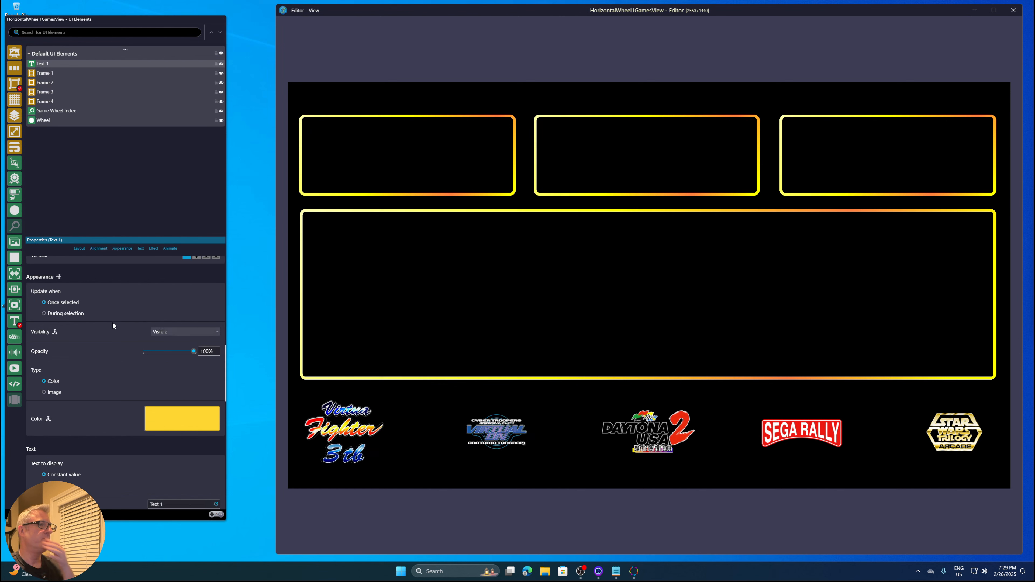
scroll(113, 325, down, 1)
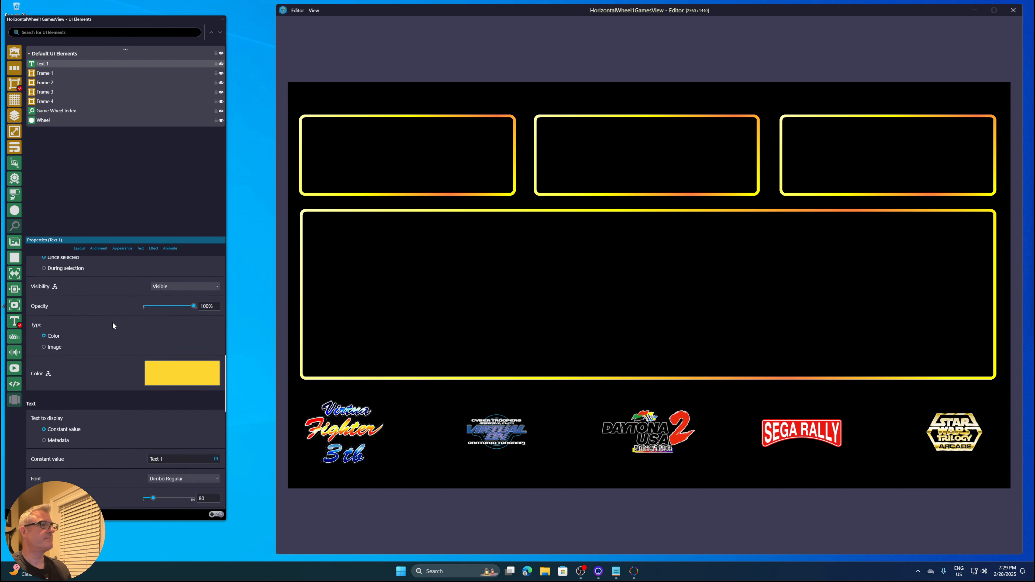
scroll(113, 325, down, 1)
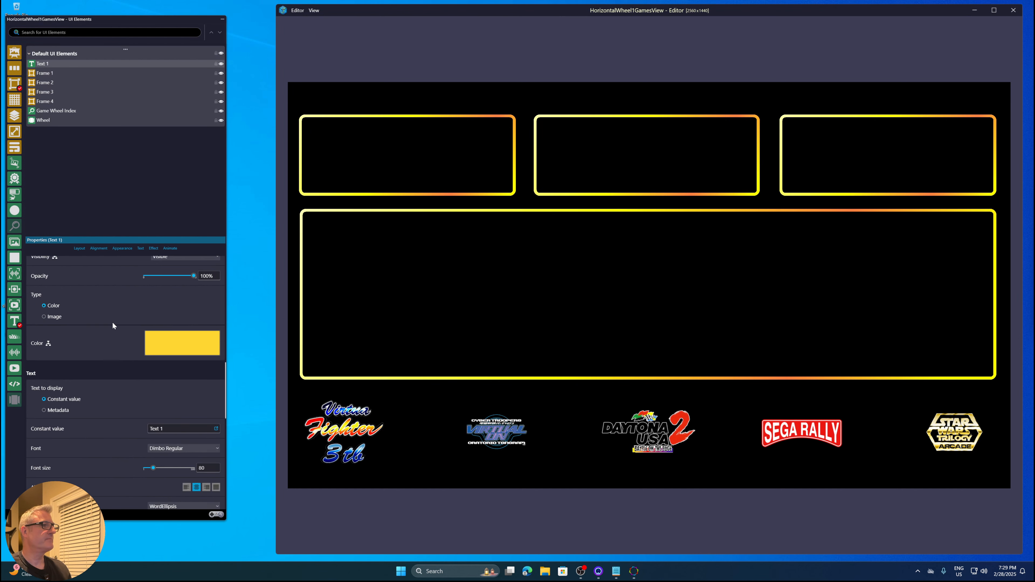
Delete the Text 1 element and clear the style selected for new Text elements
right_click(61, 65)
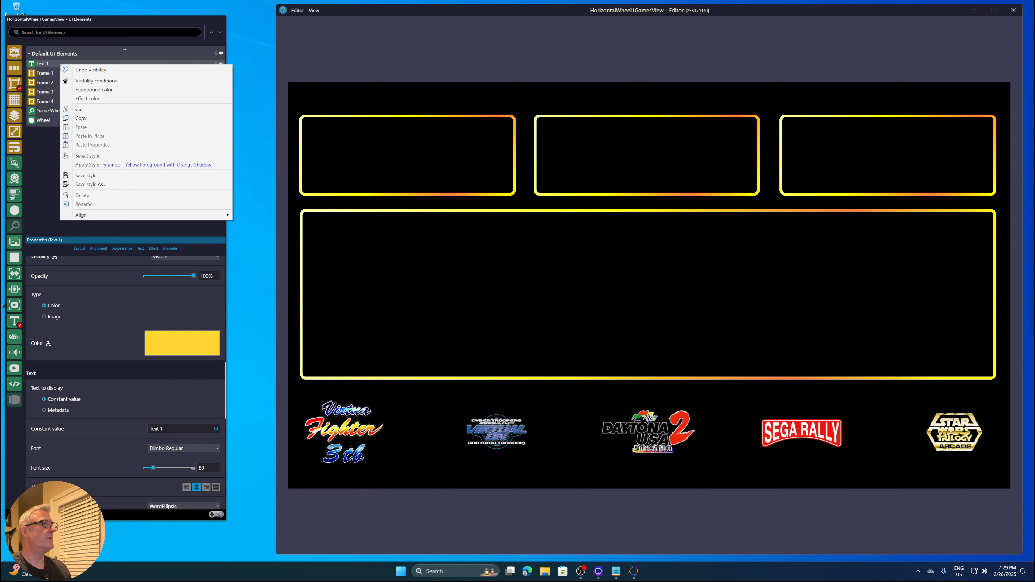
click(91, 197)
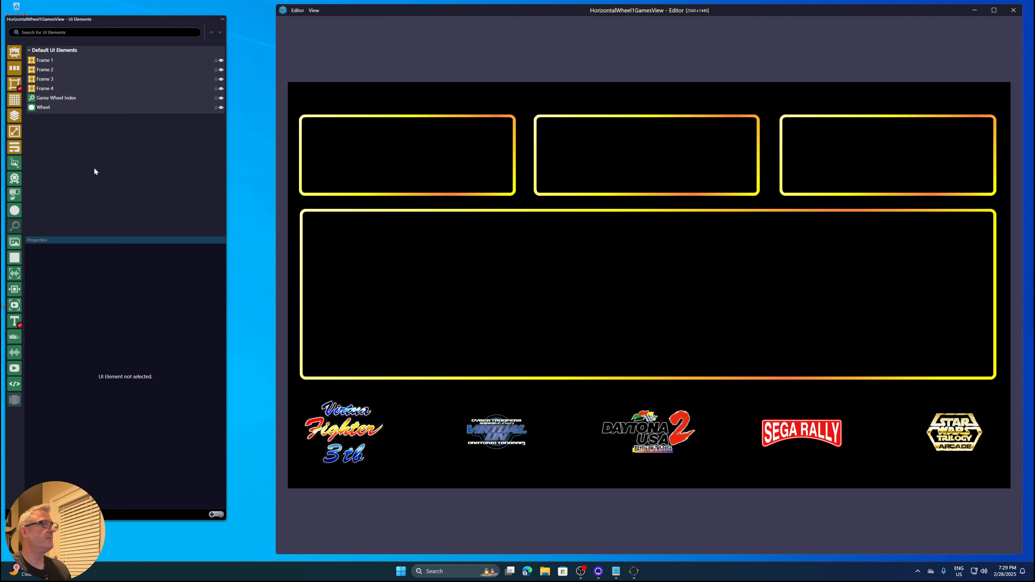
right_click(14, 322)
click(36, 343)
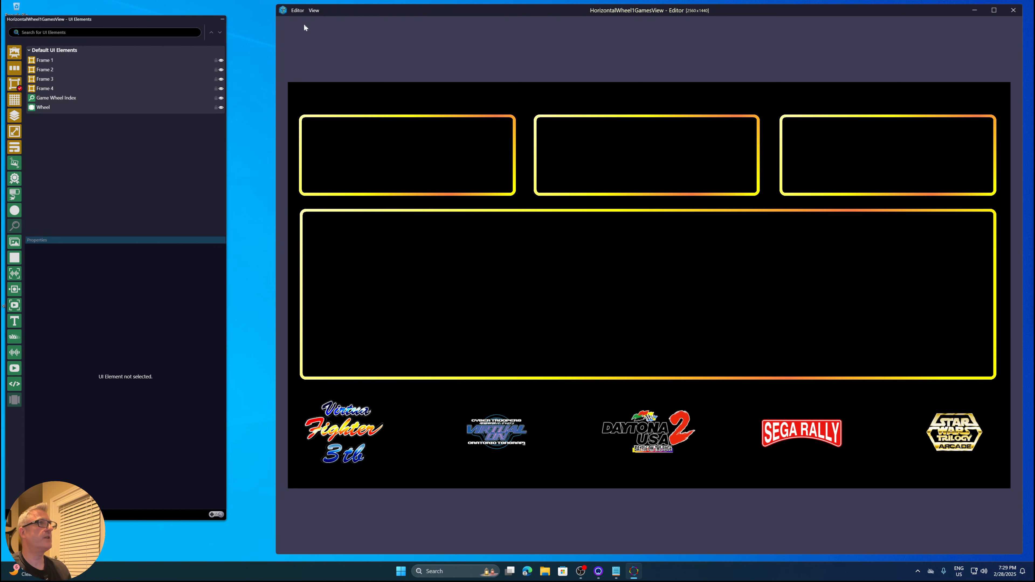
Close the view editor and answer the closing prompt to return to the theme preview
click(298, 11)
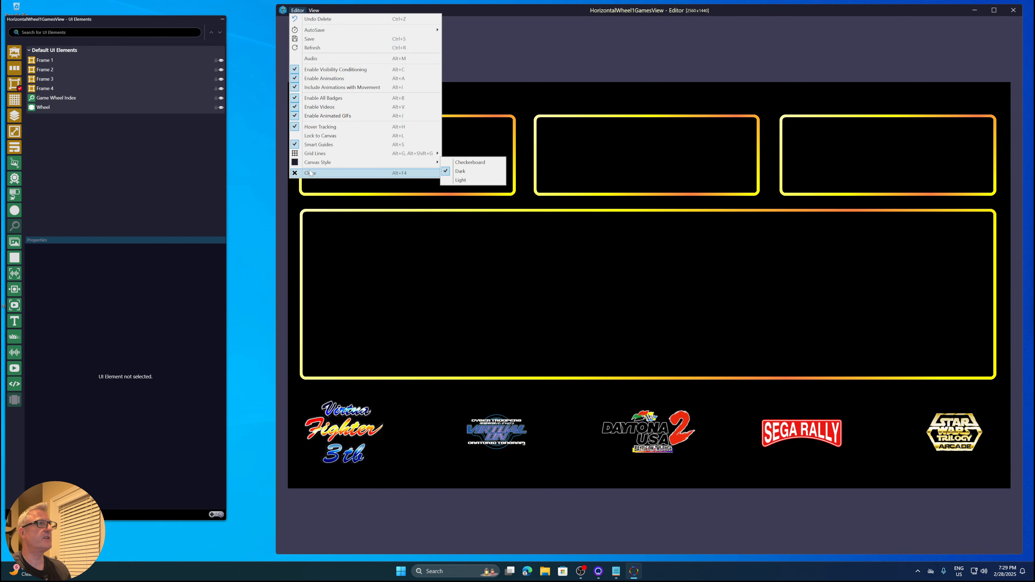
click(361, 174)
click(533, 296)
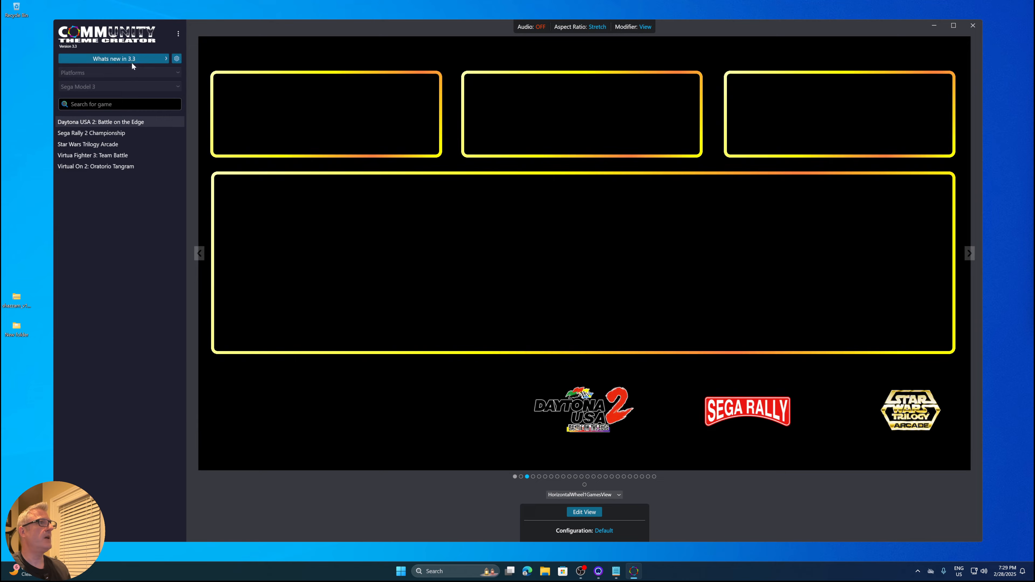
Switch to the Pyramids theme and open its HorizontalWheel1GamesView for editing
click(132, 61)
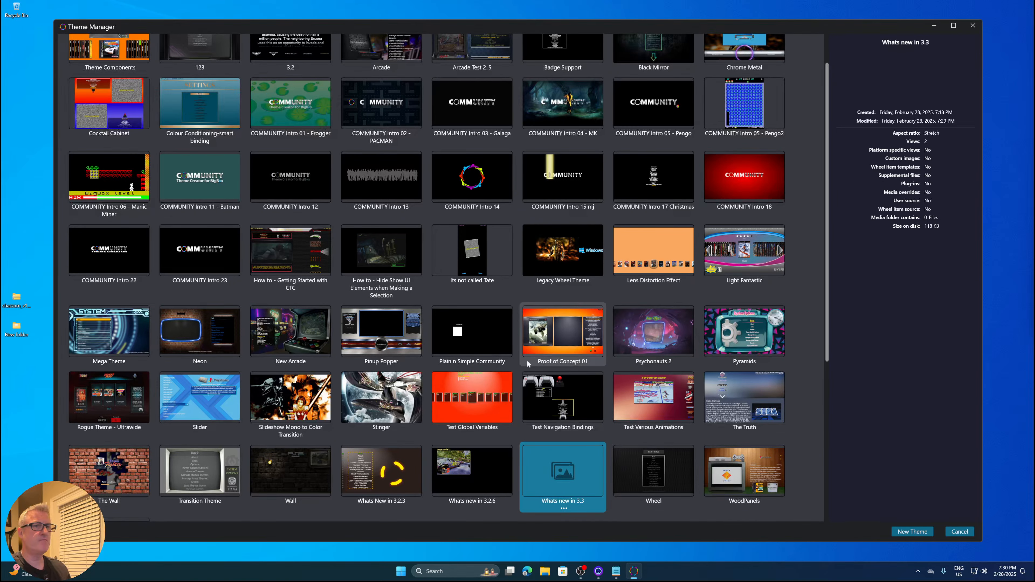
double_click(727, 331)
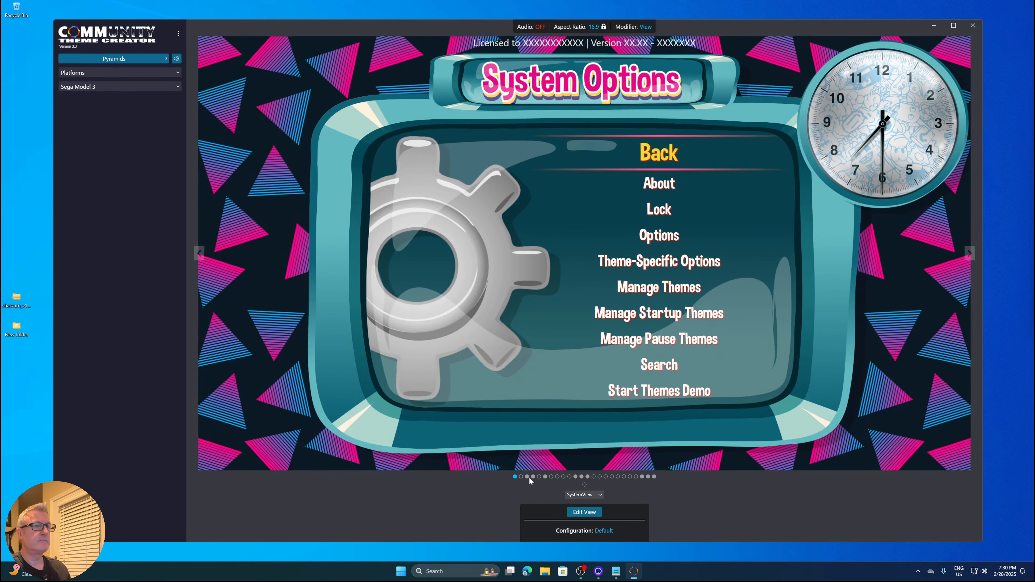
click(527, 477)
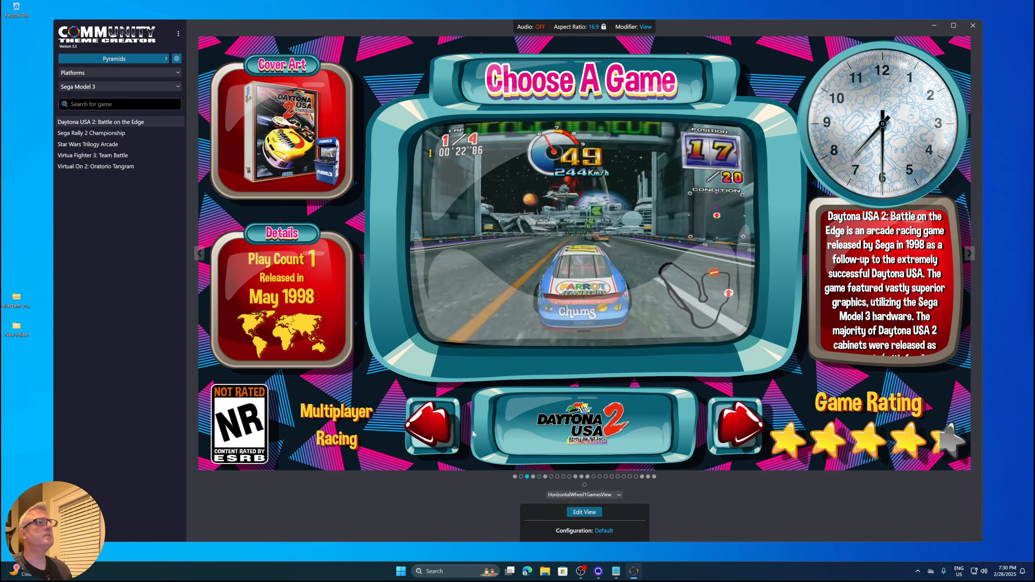
click(579, 512)
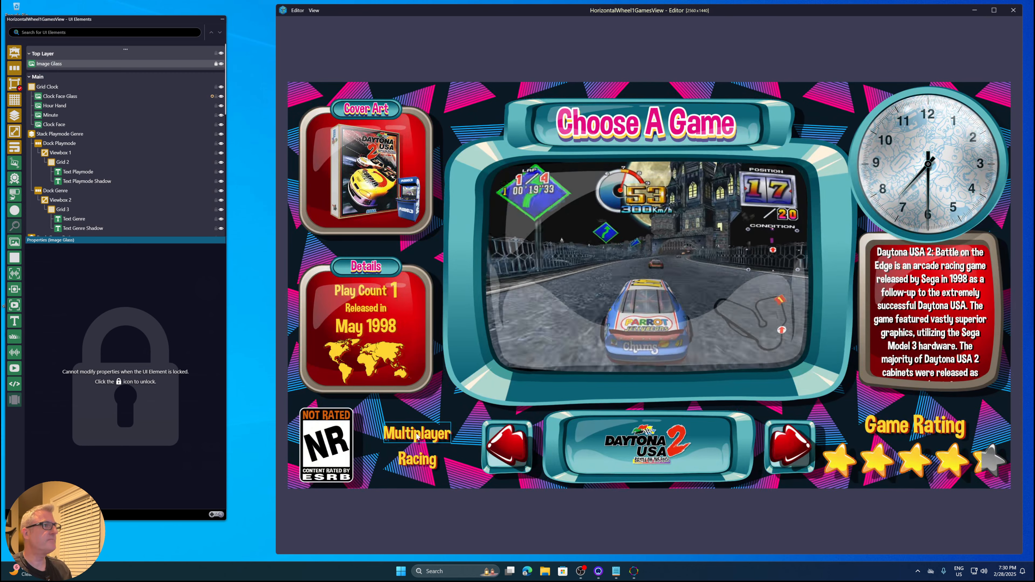
Save the Text Playmode element's style over the existing style "Pyramids - Yellow Foreground with Orange Shadow"
click(400, 427)
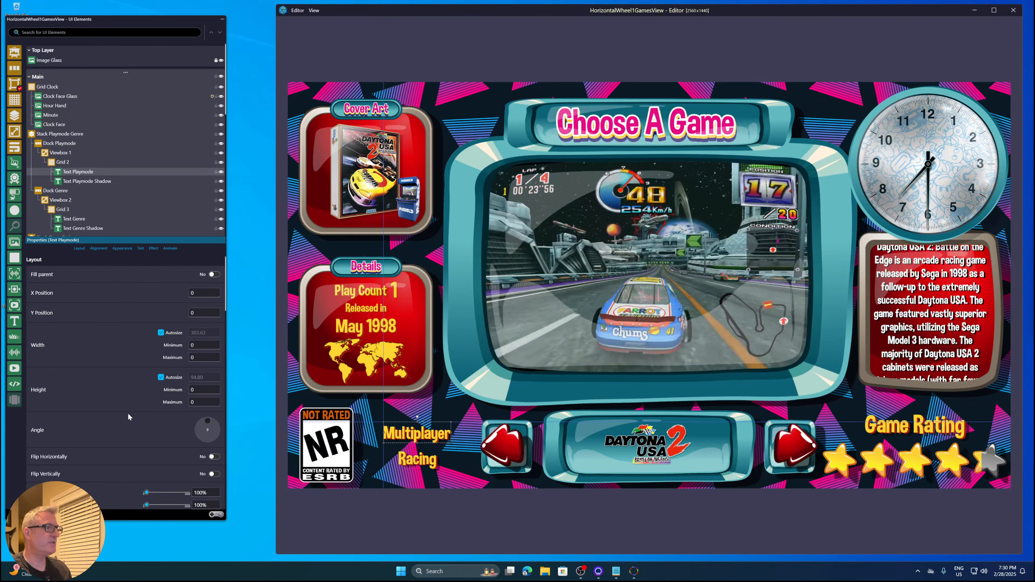
scroll(128, 413, down, 1)
scroll(128, 413, down, 8)
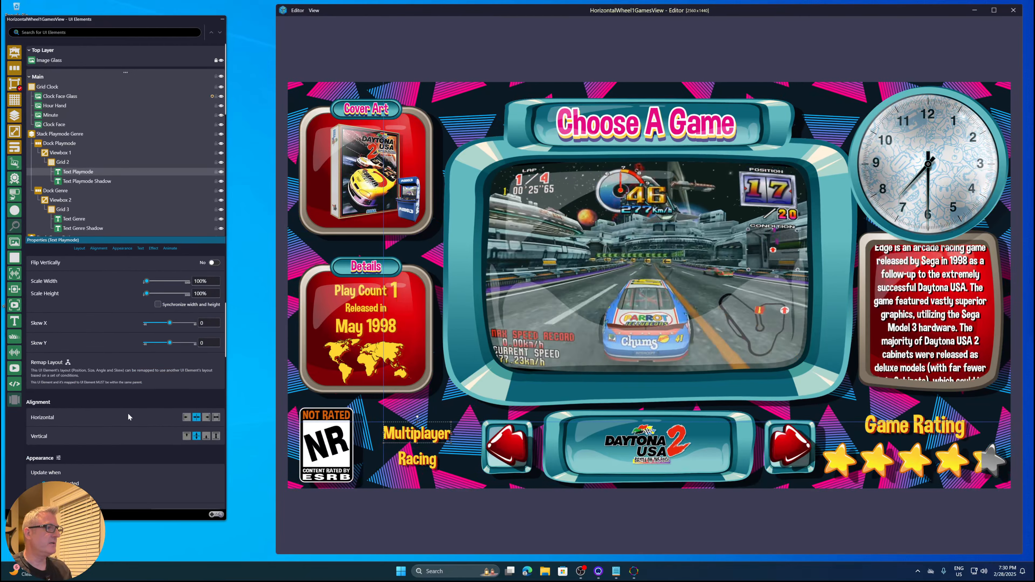
scroll(128, 413, down, 10)
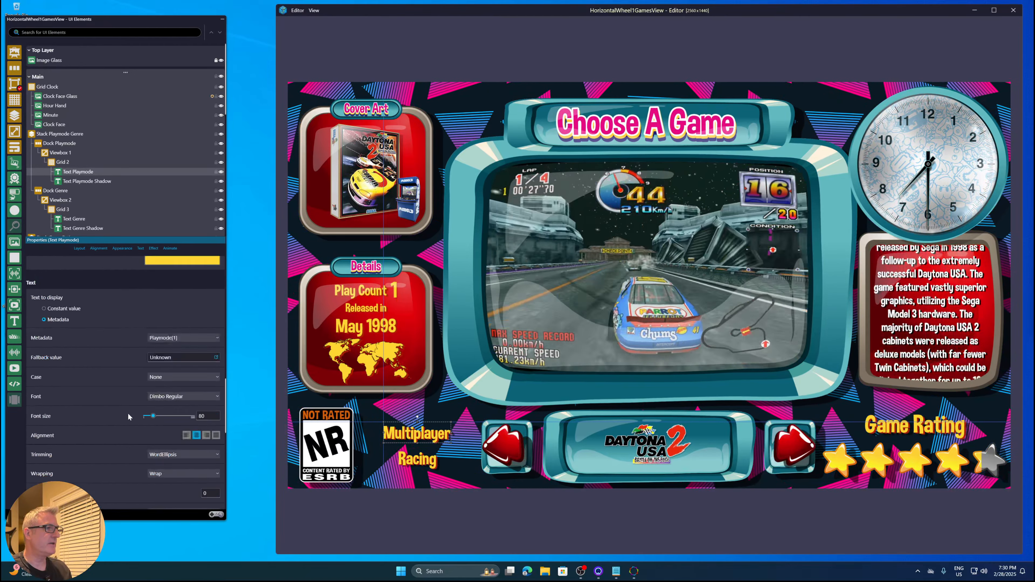
right_click(406, 431)
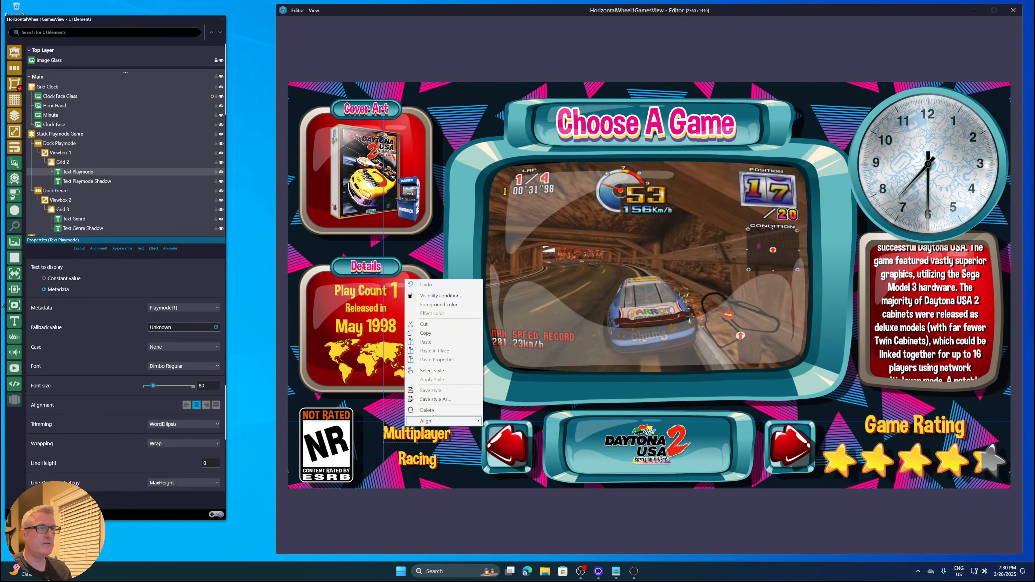
click(440, 400)
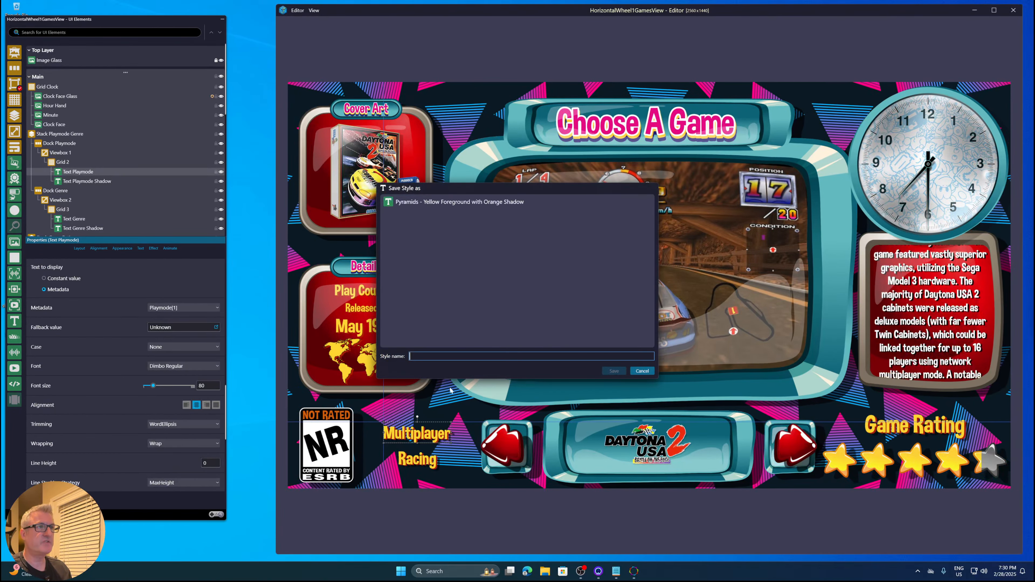
double_click(446, 202)
click(512, 298)
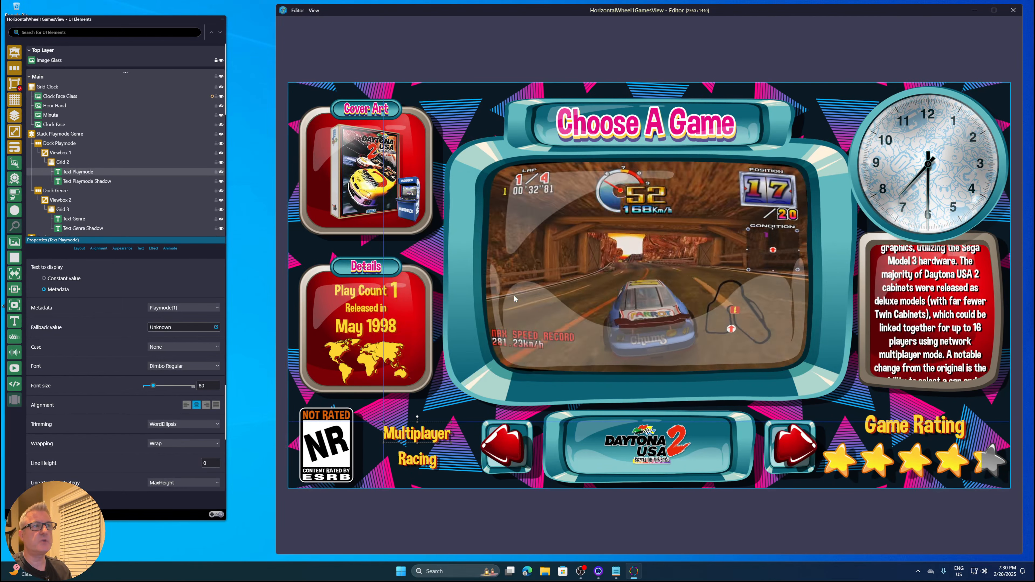
Leave the Pyramids view and reopen HorizontalWheel1GamesView of the "Whats new in 3.3" theme for editing
click(297, 10)
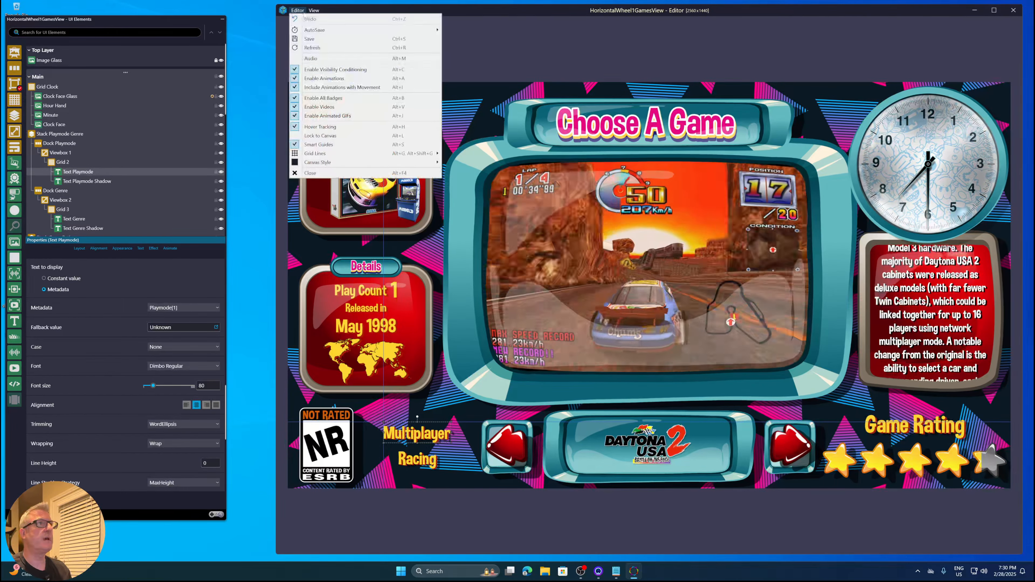
click(322, 173)
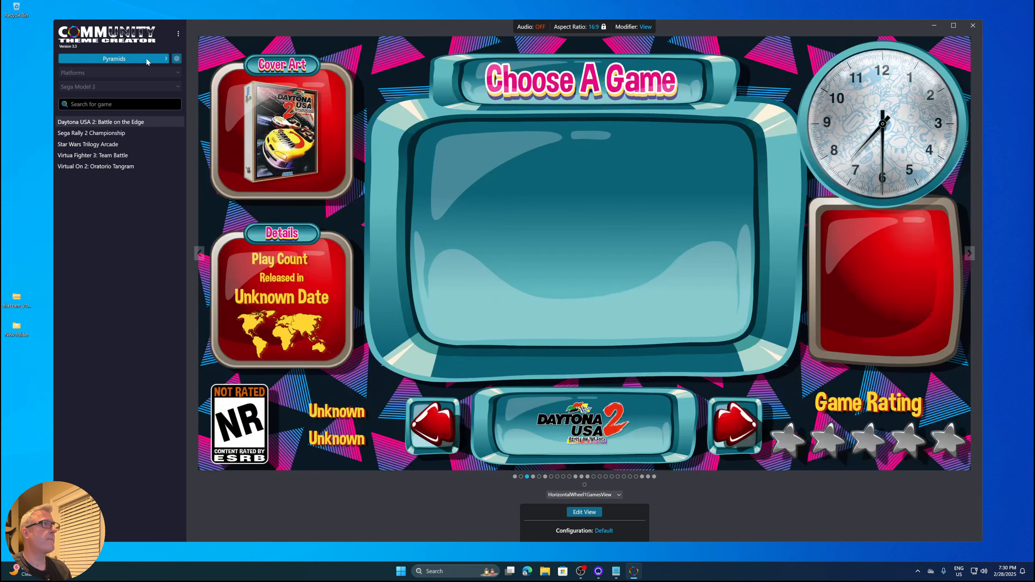
click(145, 58)
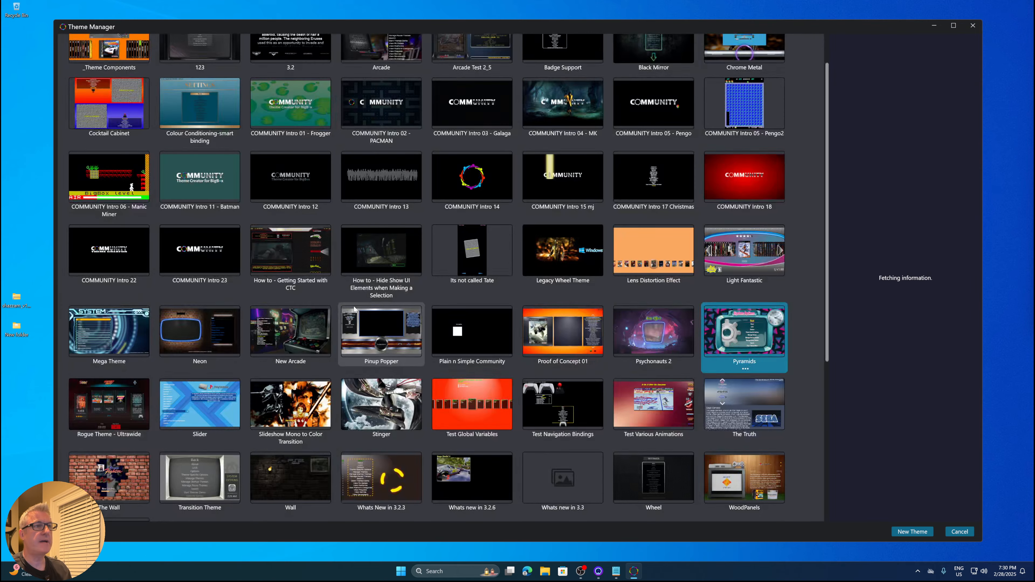
click(564, 477)
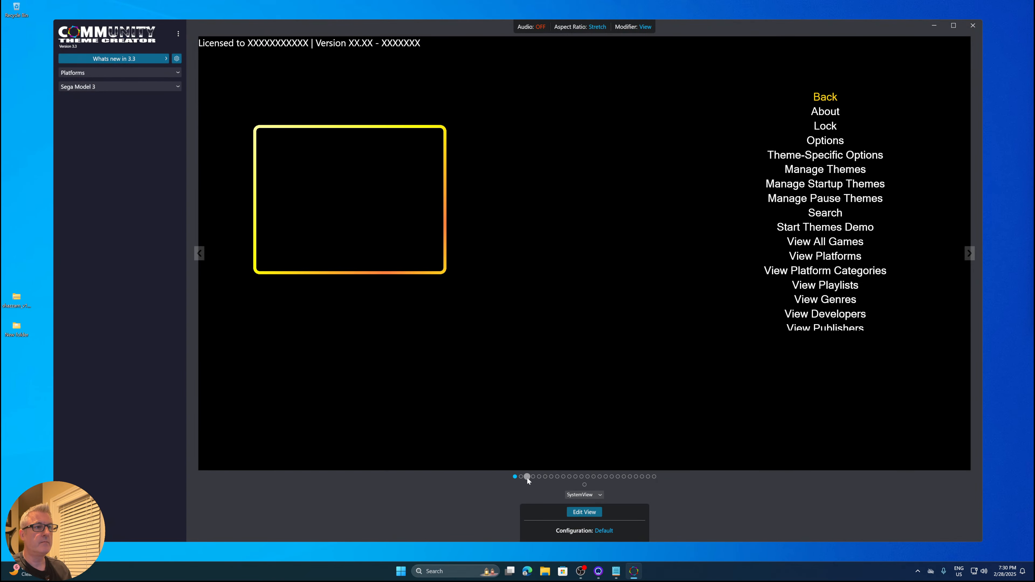
click(527, 477)
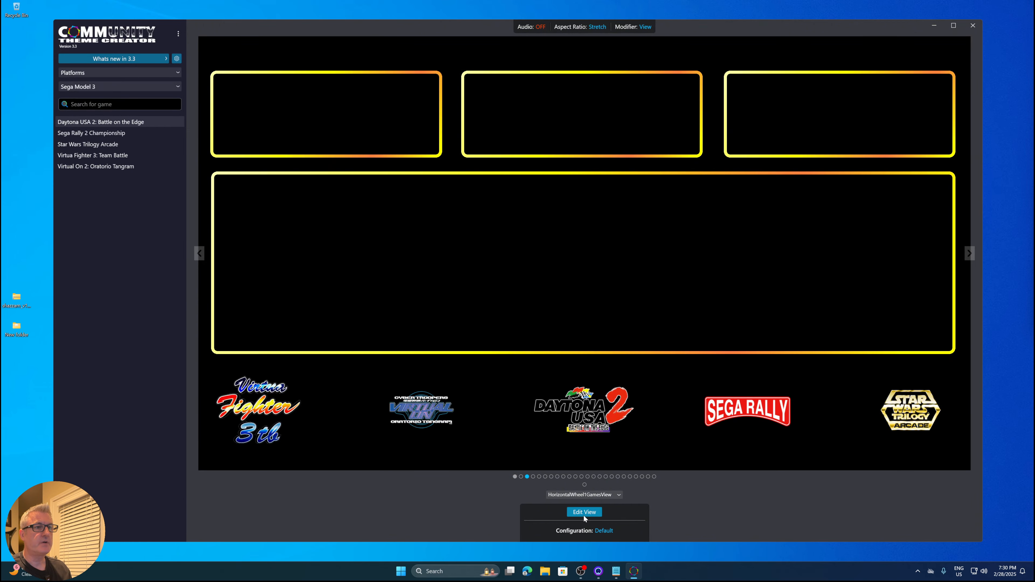
click(584, 515)
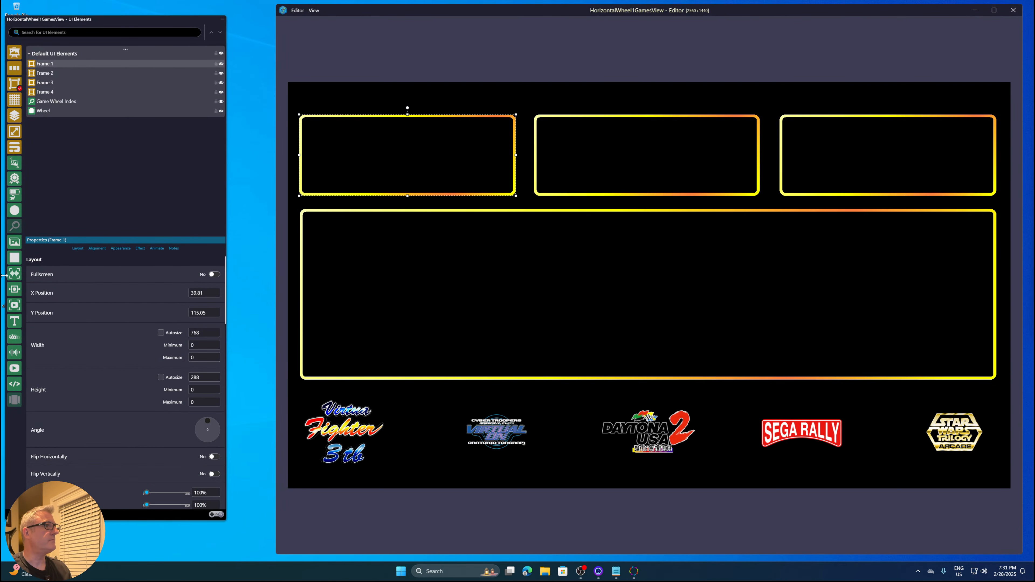
Select the style "Pyramids - Yellow Foreground with Orange Shadow" for Text elements and add a Text element to the view
right_click(17, 323)
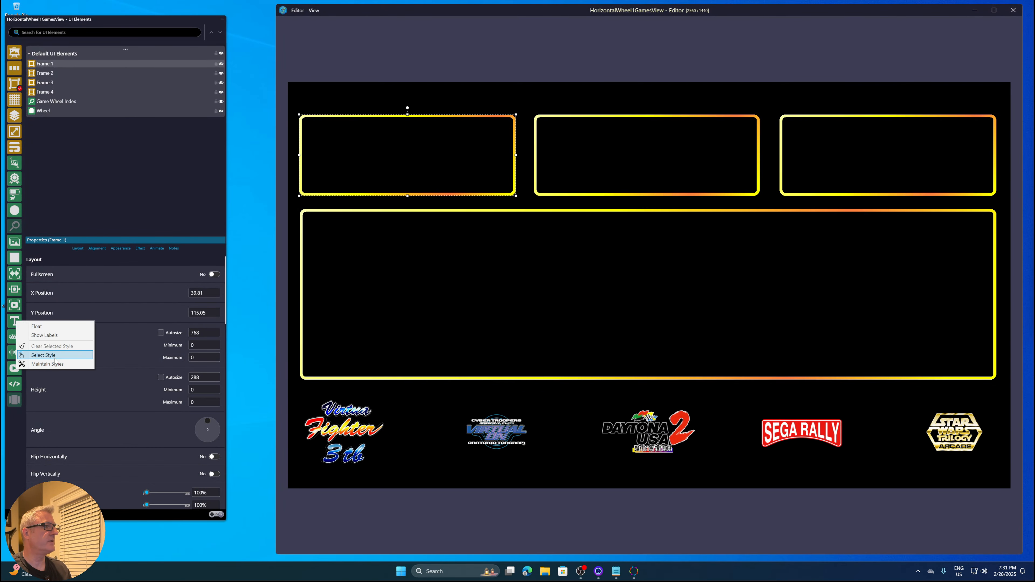
click(43, 355)
double_click(440, 209)
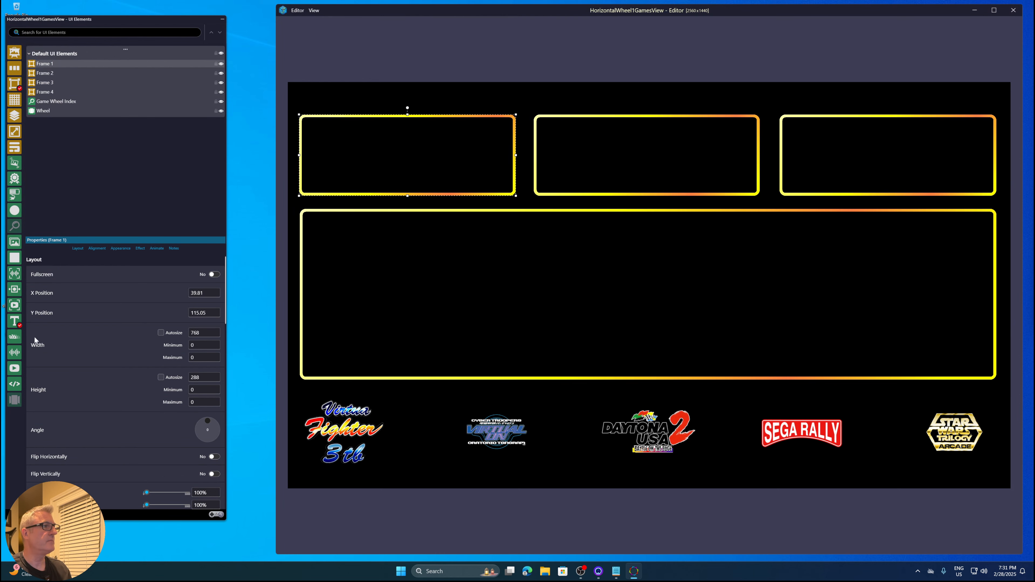
click(12, 322)
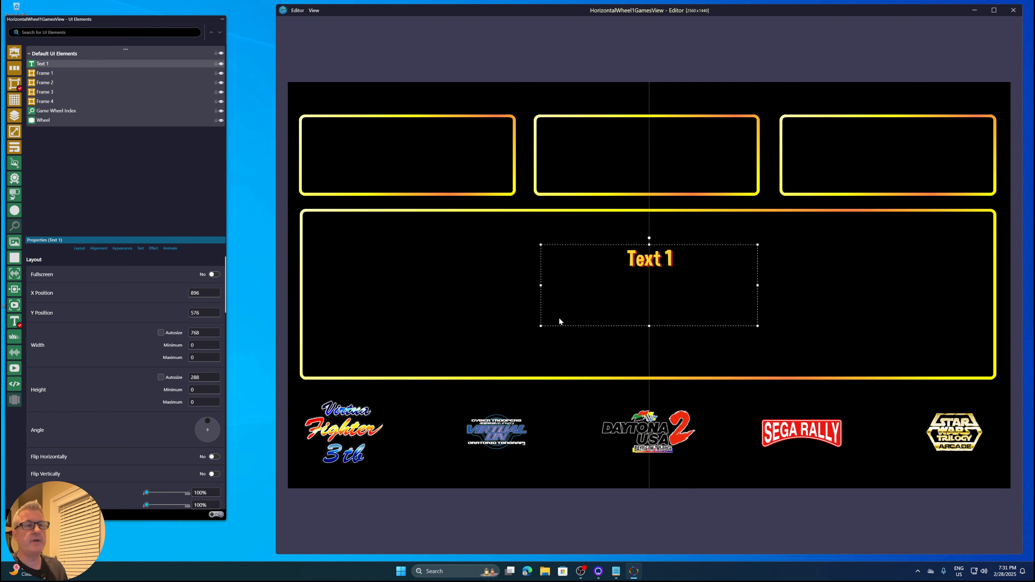
Move the Text 1 box within the large frame, reduce its height, and set it to display the Game metadata
drag(649, 244, 508, 276)
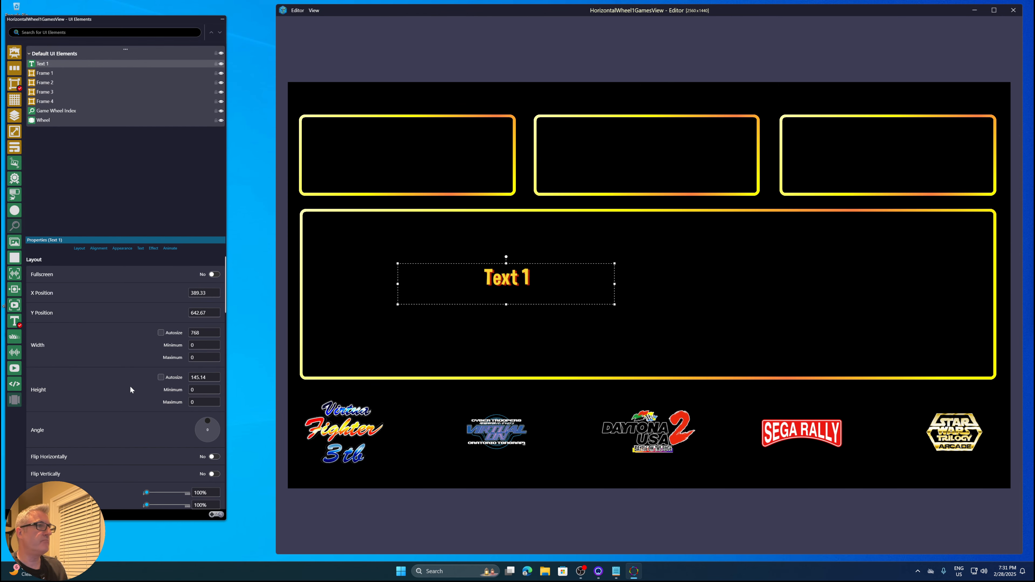
scroll(130, 385, down, 10)
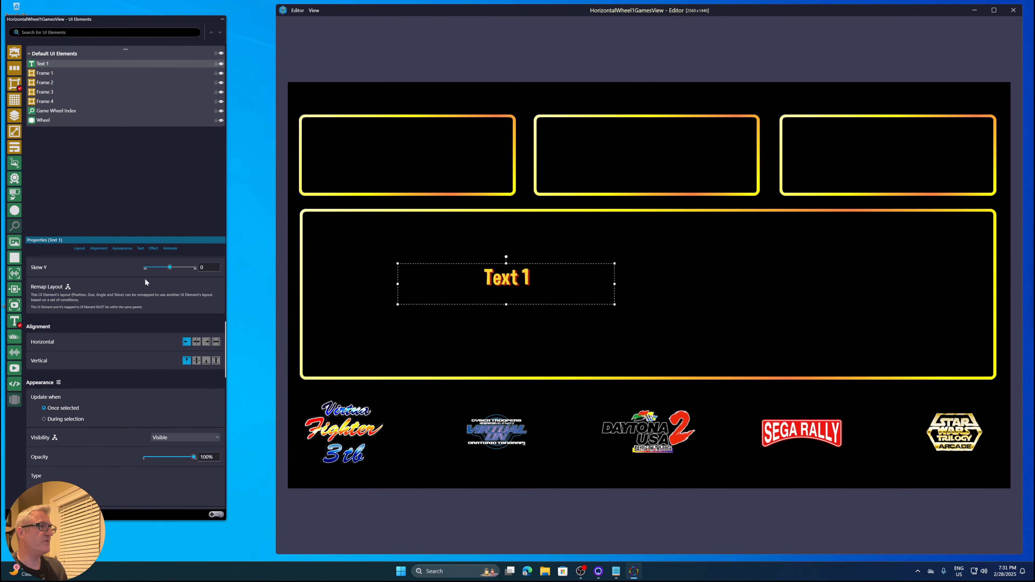
click(141, 248)
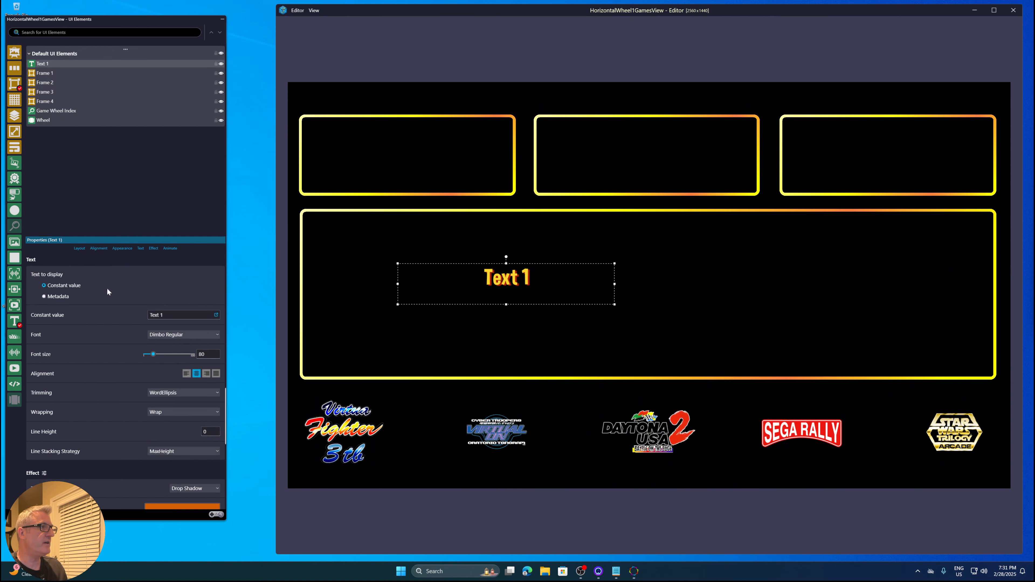
click(49, 296)
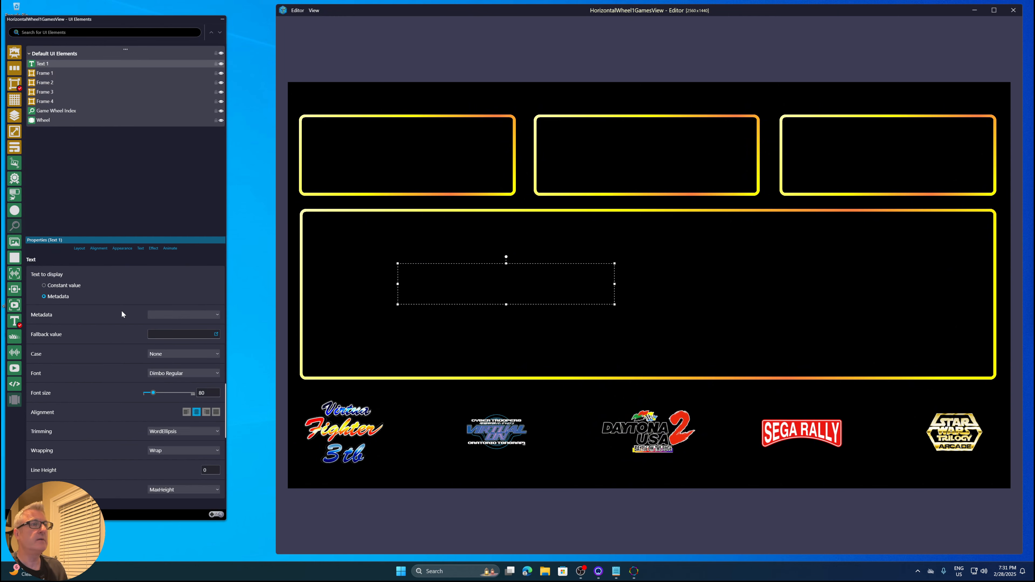
click(165, 314)
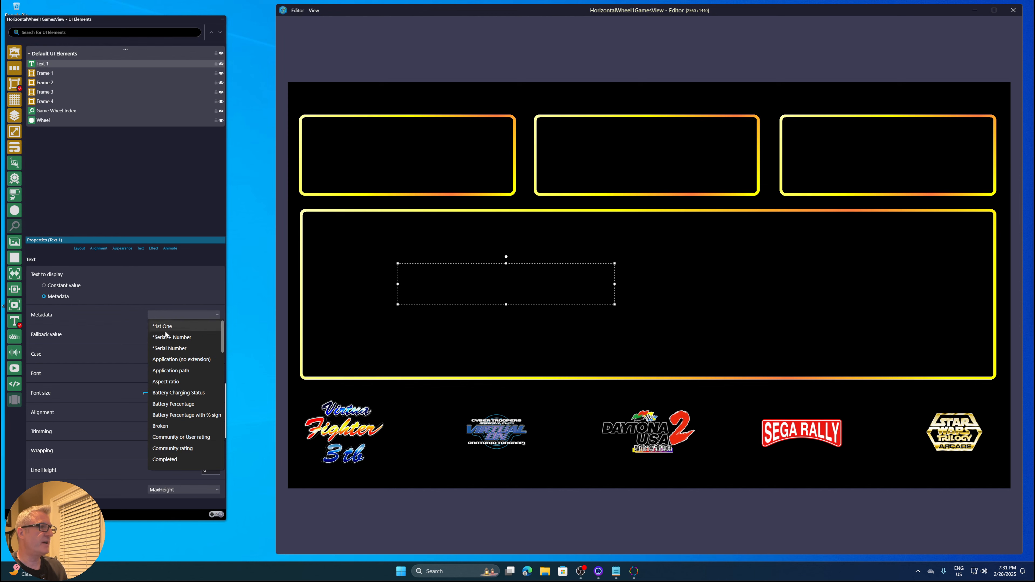
scroll(167, 403, down, 4)
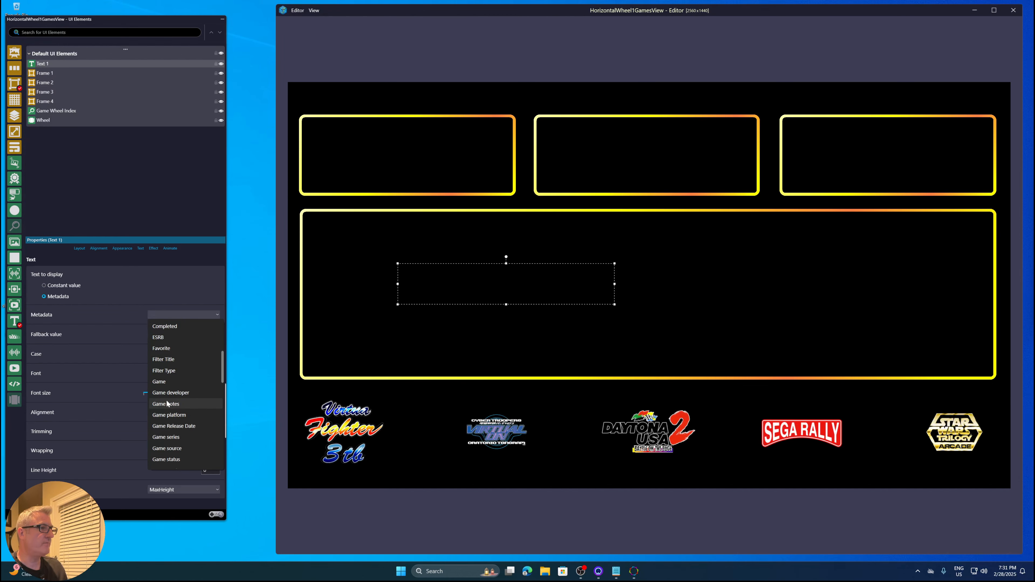
click(167, 382)
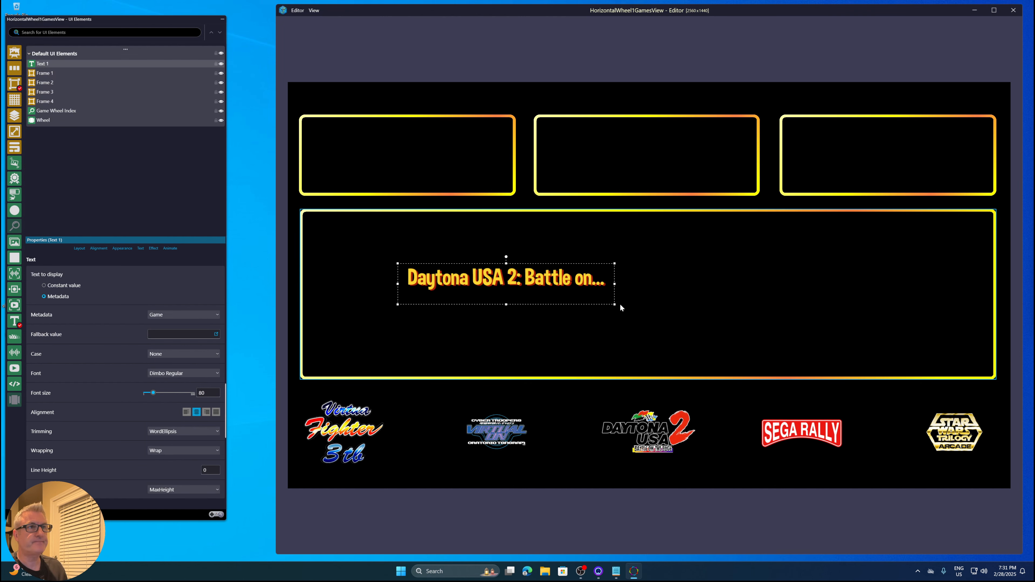
Enlarge the Text 1 box to fit the full game title and move it up above the small frames
drag(615, 306, 728, 315)
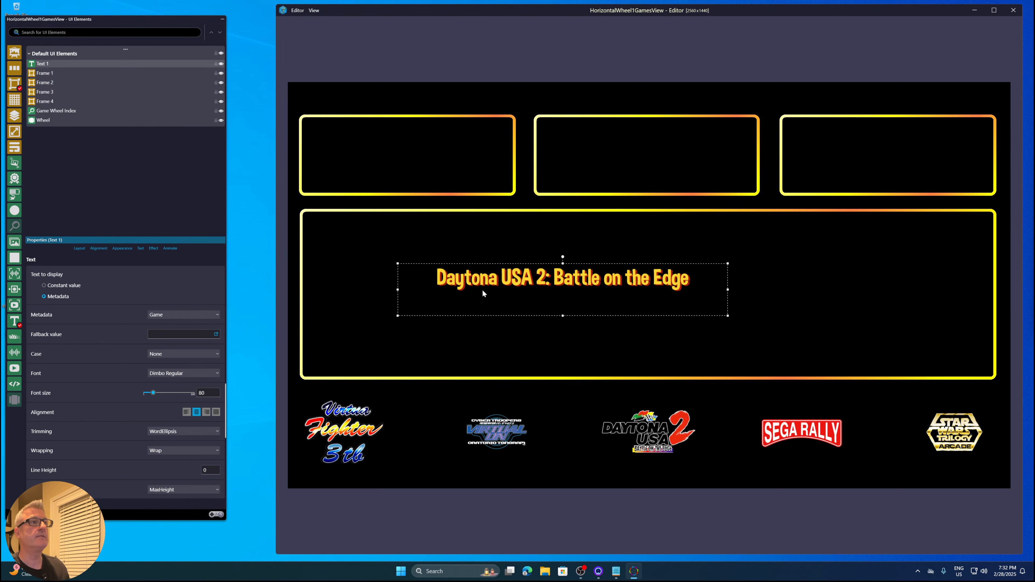
drag(503, 284, 518, 104)
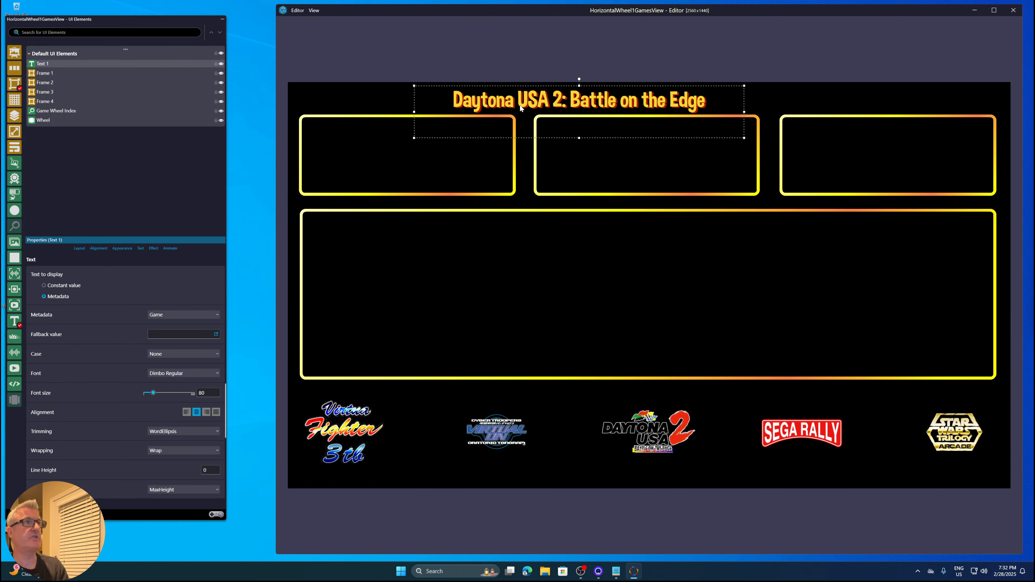
Delete Text 1 and all four Frames from the view, keeping only the Wheel and Game Wheel Index
key(Delete)
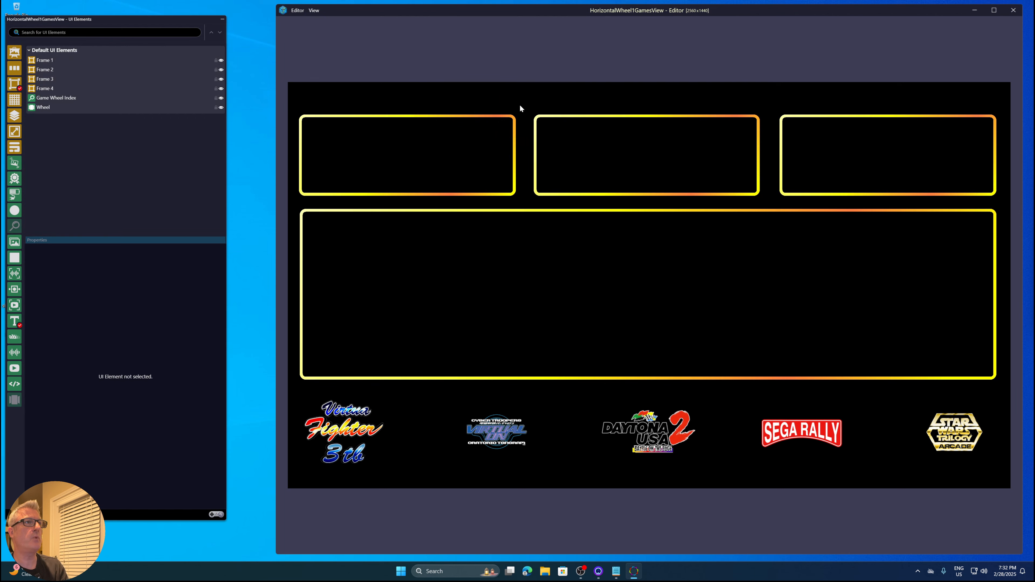
click(474, 131)
key(Delete)
click(590, 146)
key(Delete)
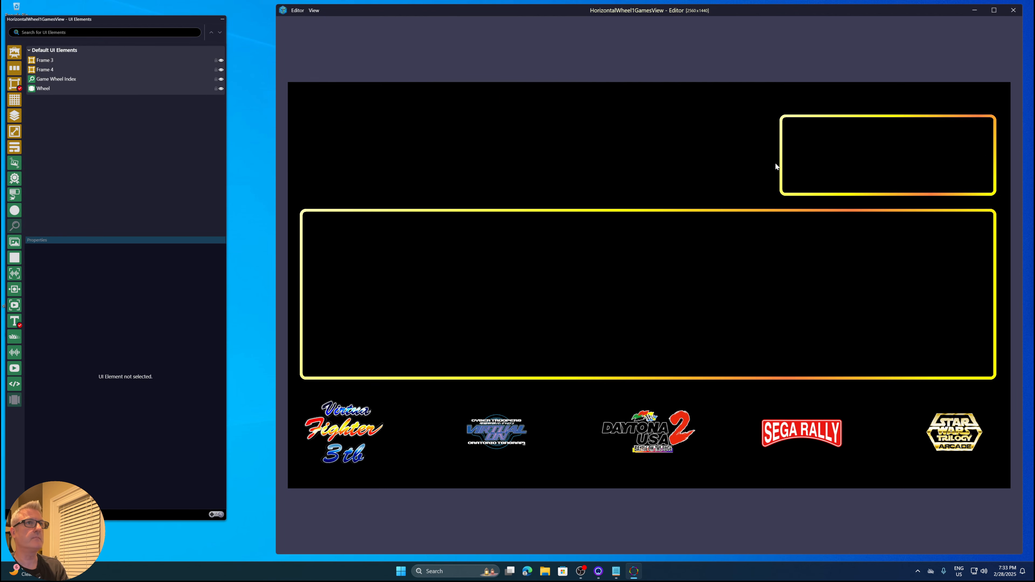
click(794, 165)
key(Delete)
click(730, 235)
key(Delete)
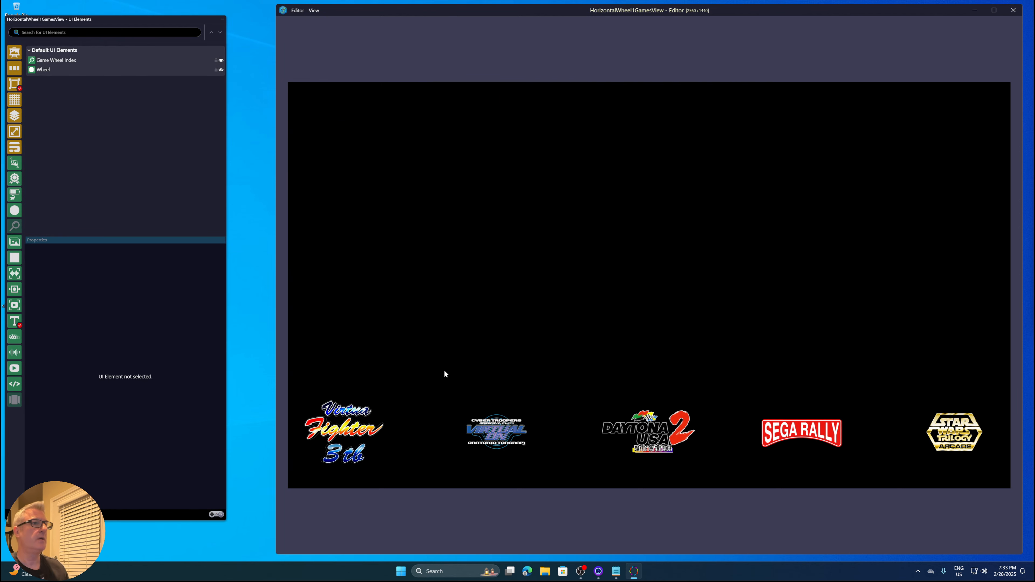
Extend the Wheel element upward to make it taller and review its item spacing and rotation properties
click(460, 428)
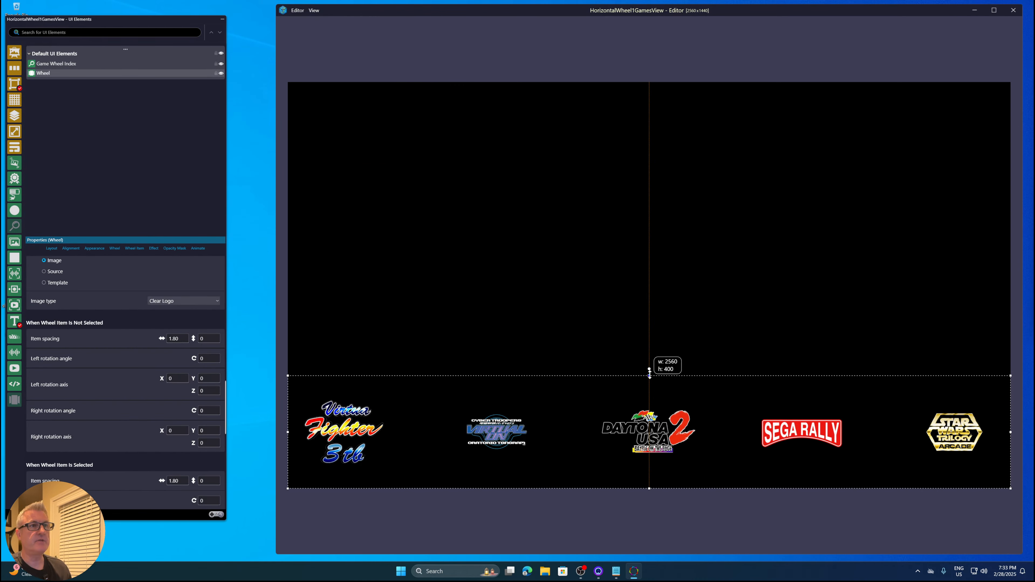
drag(649, 373, 649, 325)
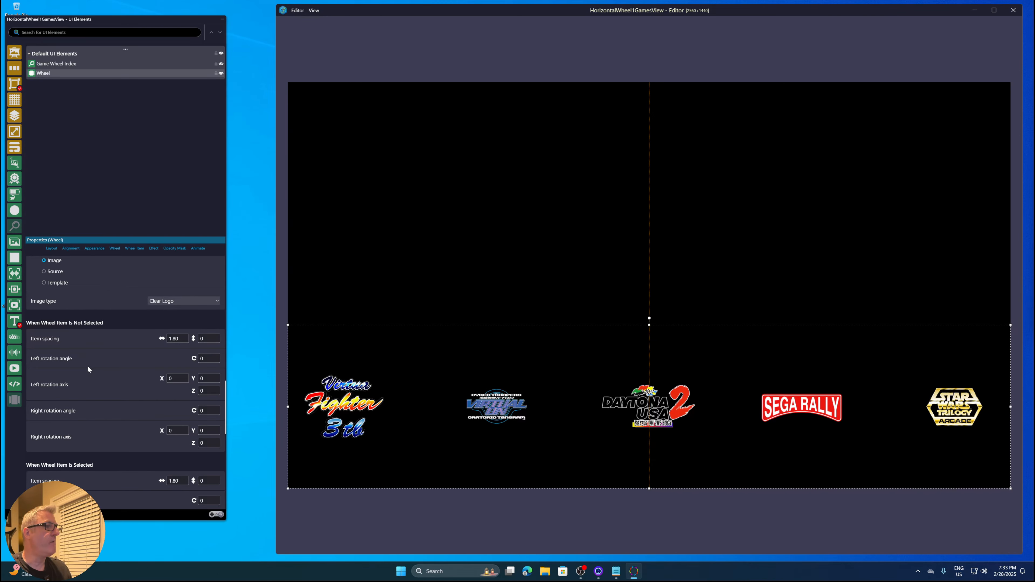
scroll(88, 366, down, 2)
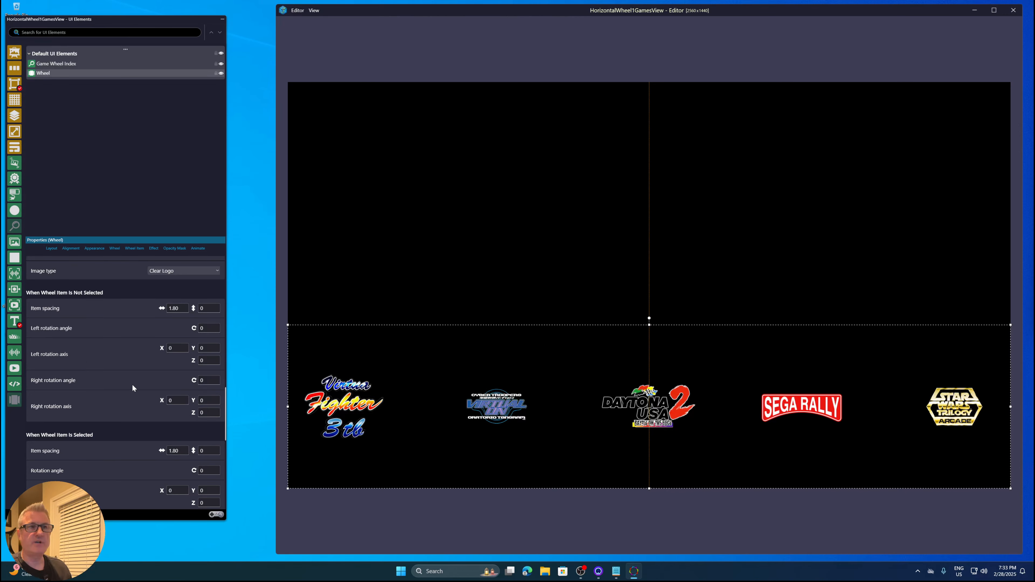
scroll(126, 381, down, 2)
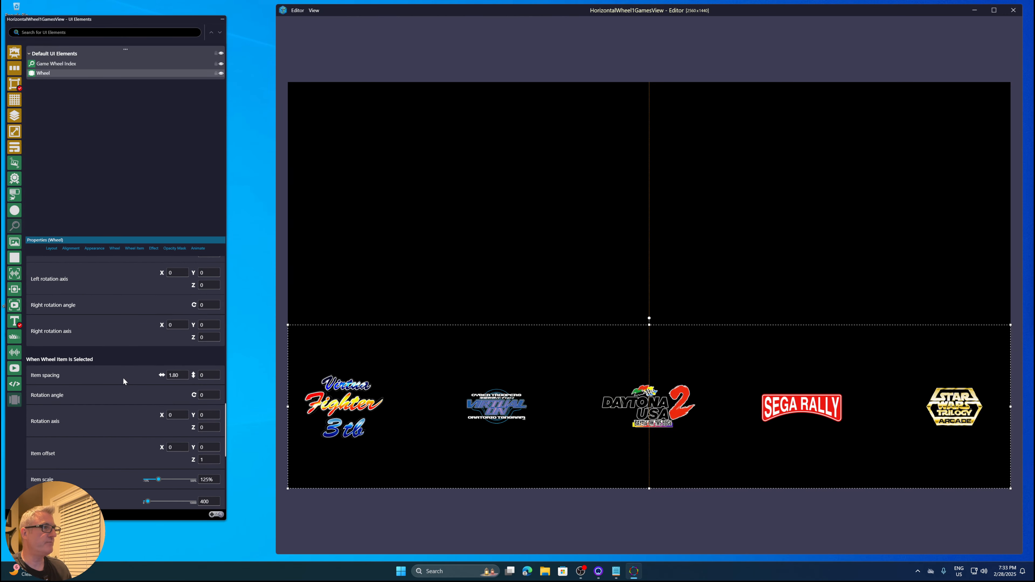
Clear the selected default style for both new Text elements and new Frame elements
right_click(18, 321)
click(35, 346)
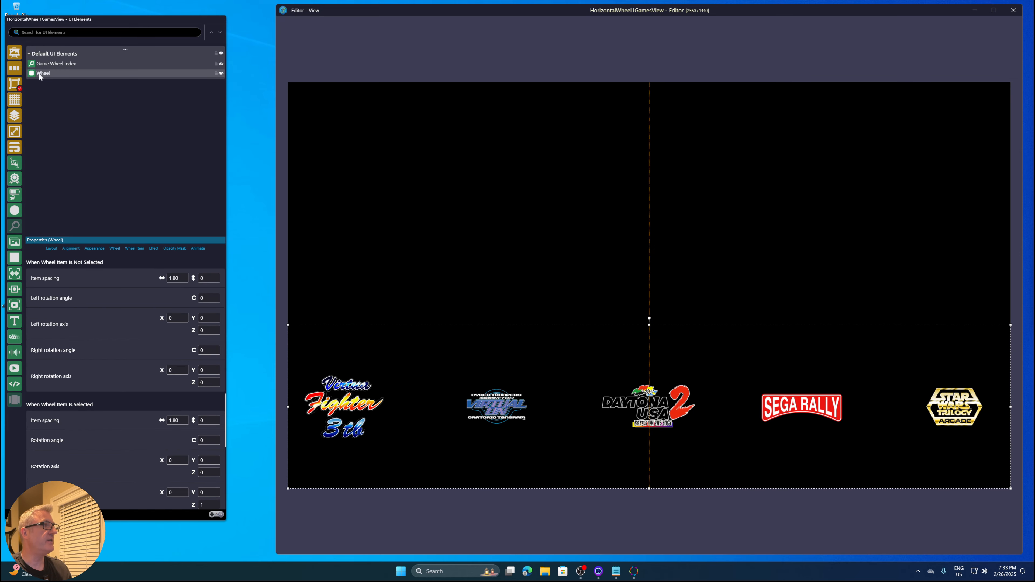
right_click(15, 85)
click(43, 110)
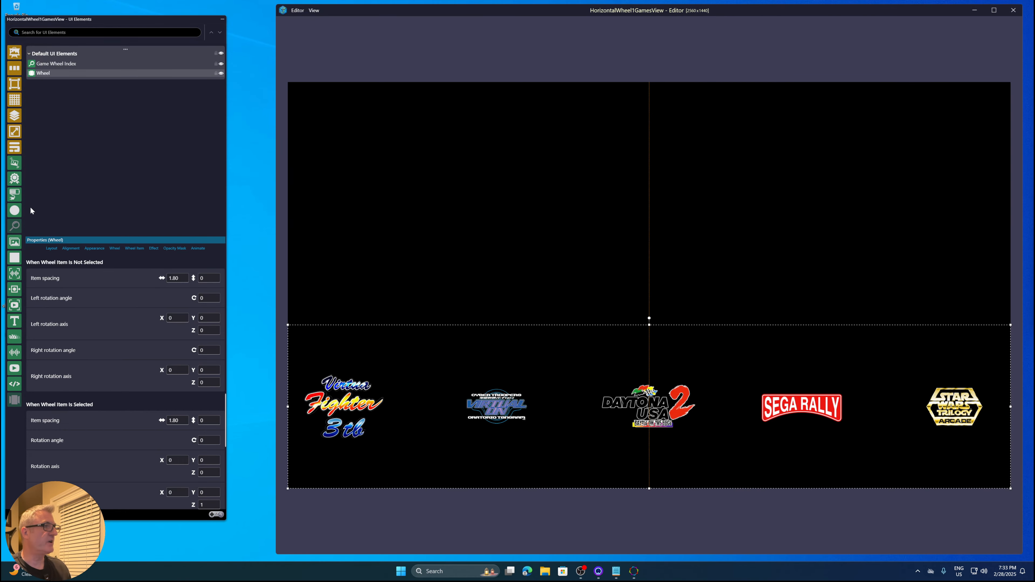
Check the saved styles for Wheel elements in Maintain Styles and close the dialog
right_click(13, 403)
click(60, 444)
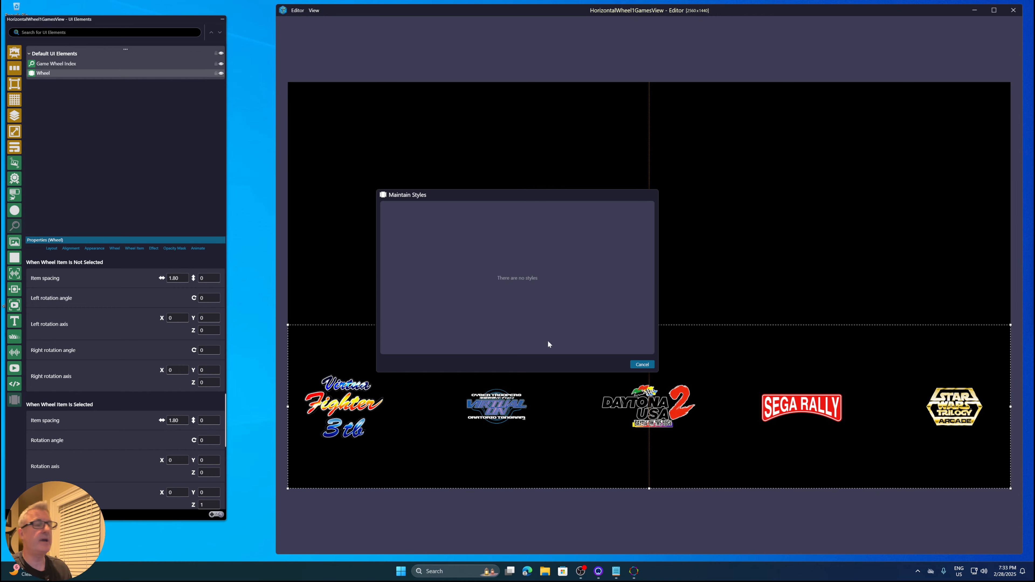
click(642, 365)
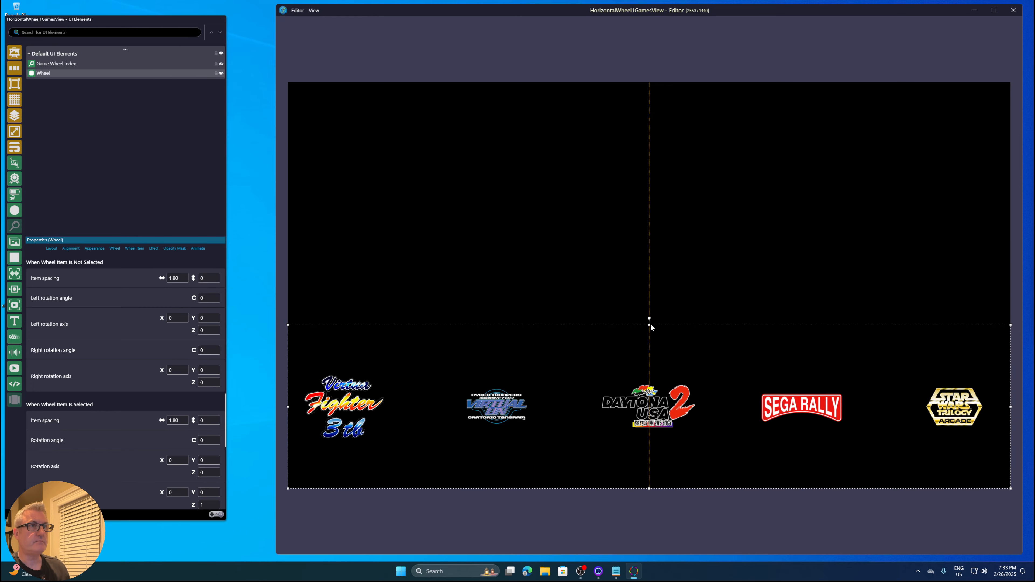
Try the Horizontal Coverflow 3D wheel type at different Wheel heights, and return the type to Horizontal
drag(650, 323, 650, 356)
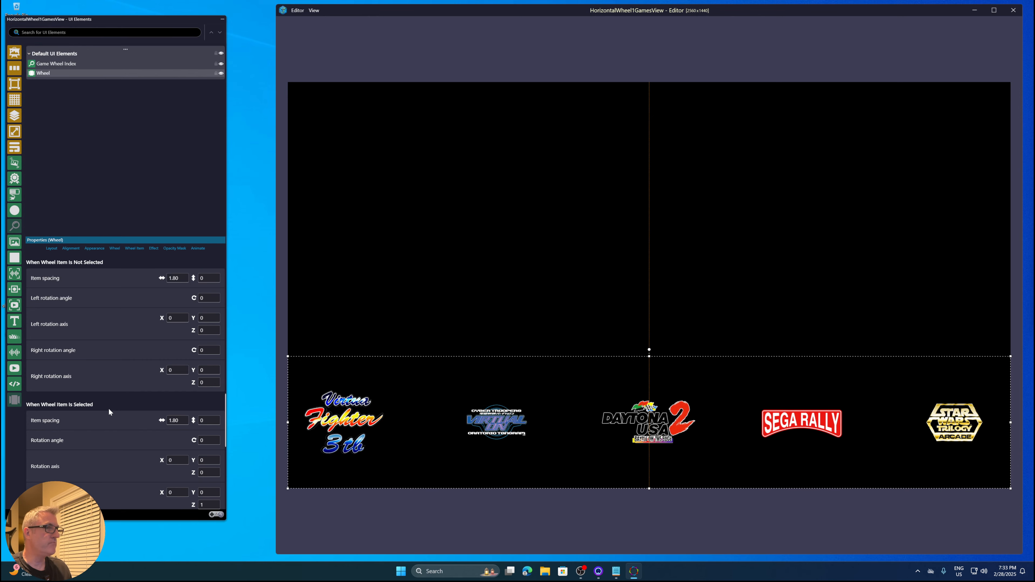
click(115, 248)
click(162, 276)
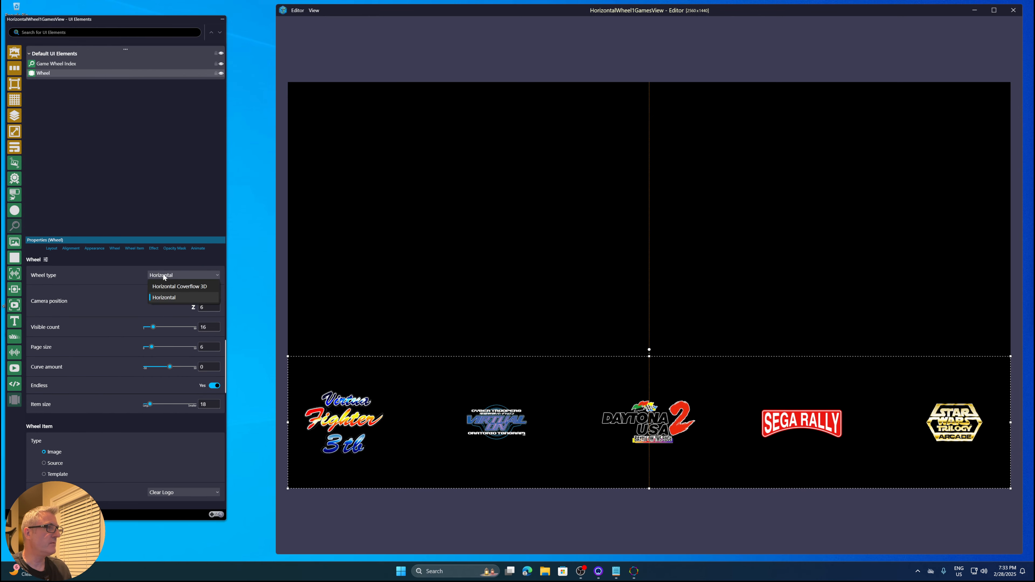
click(165, 284)
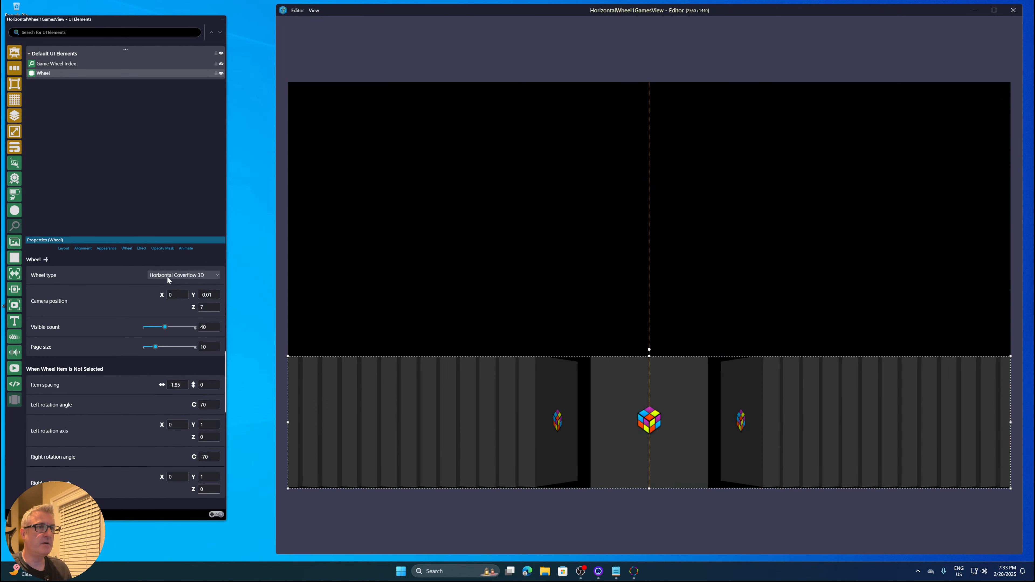
drag(649, 355, 649, 317)
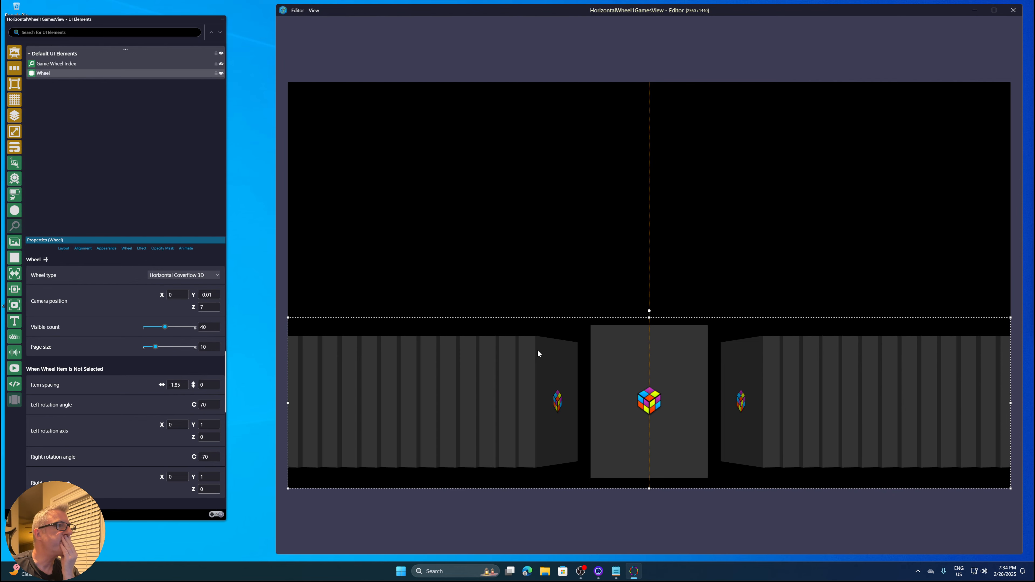
click(174, 275)
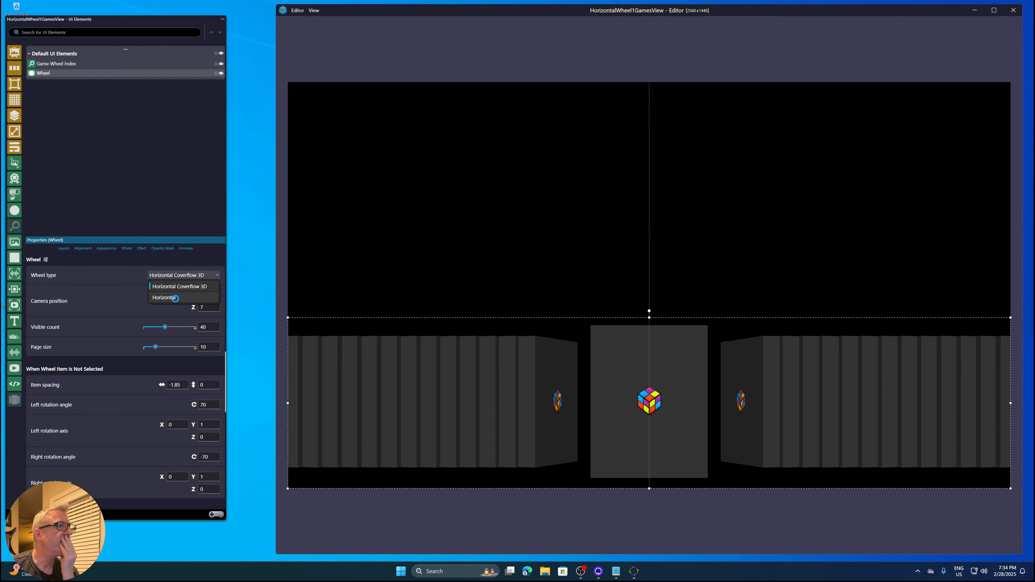
click(175, 298)
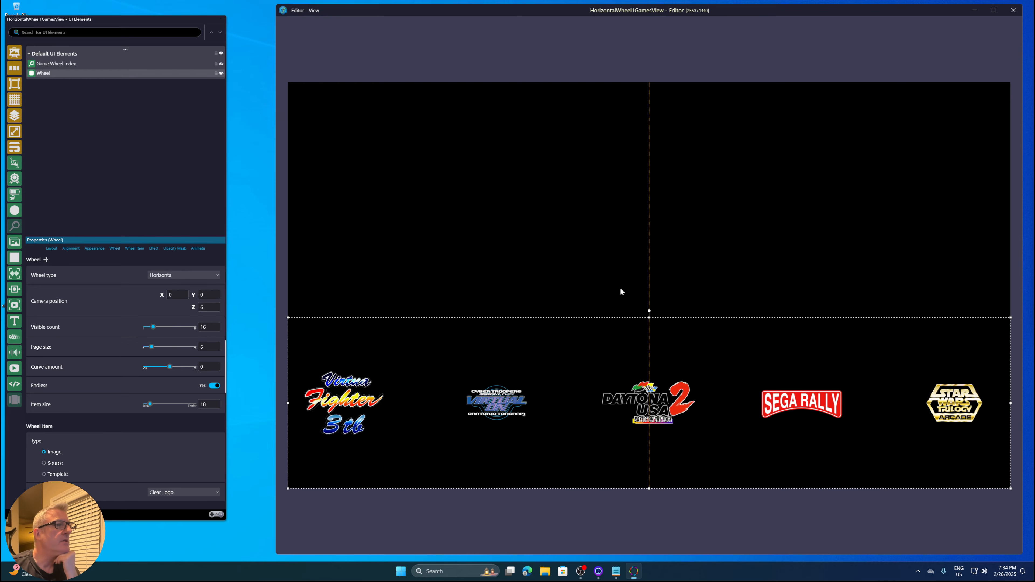
Reduce the Wheel's height from its upper edge and set its curve amount to 5.06
drag(649, 318, 652, 348)
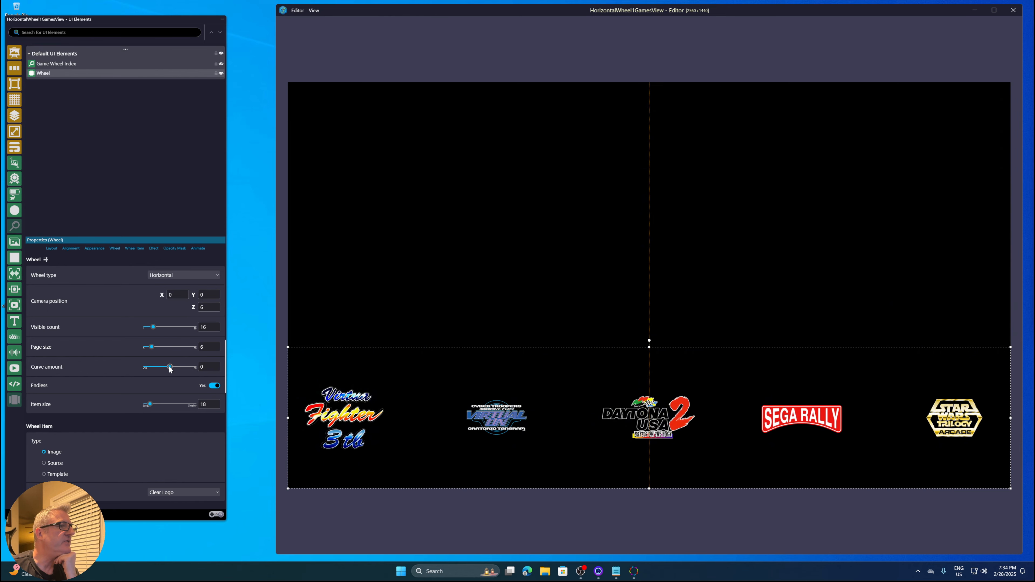
drag(170, 368, 172, 366)
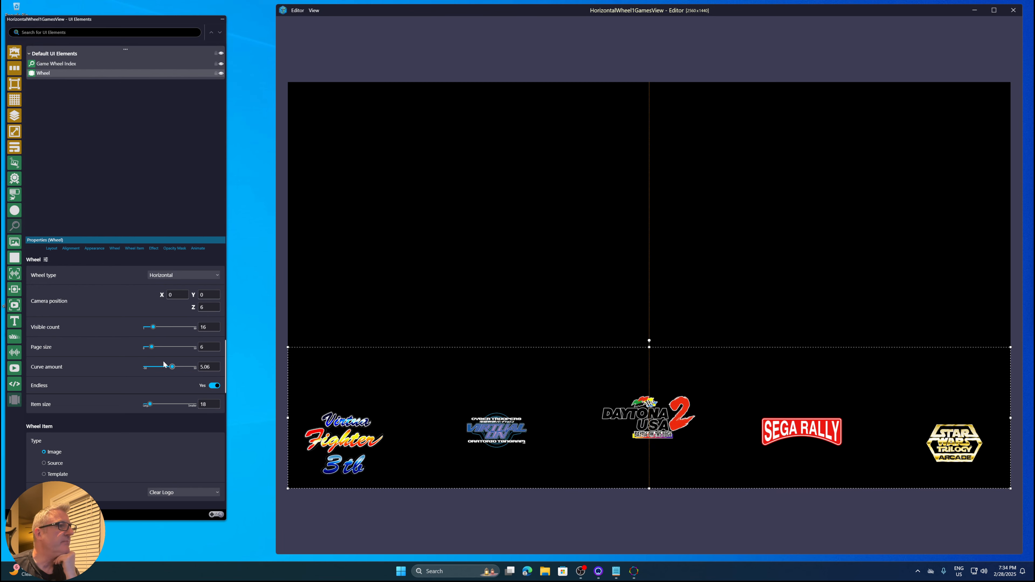
Set the view's background color to a solid muted brown, #FF8B7554
click(298, 15)
mouse_move(314, 11)
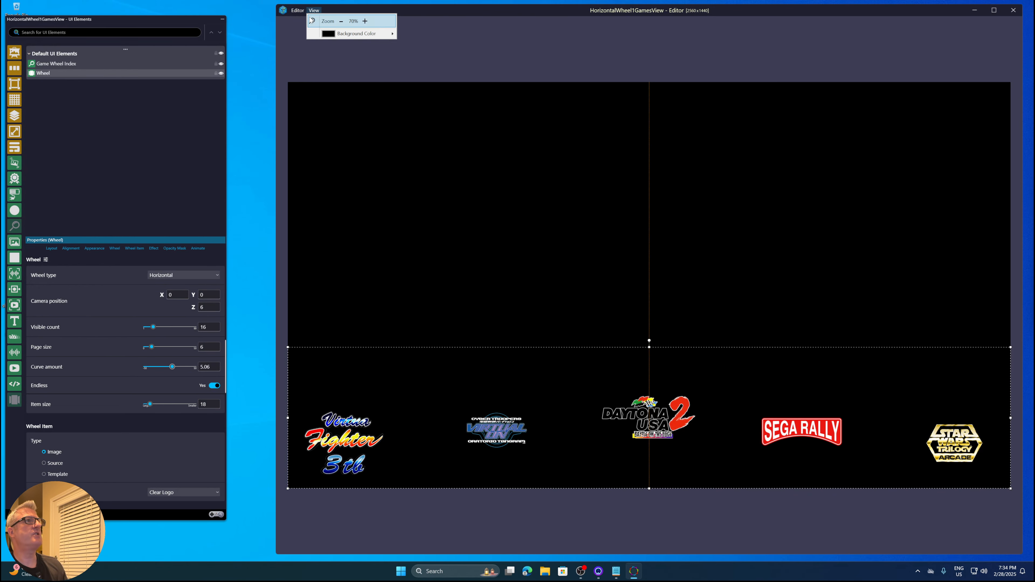
mouse_move(332, 34)
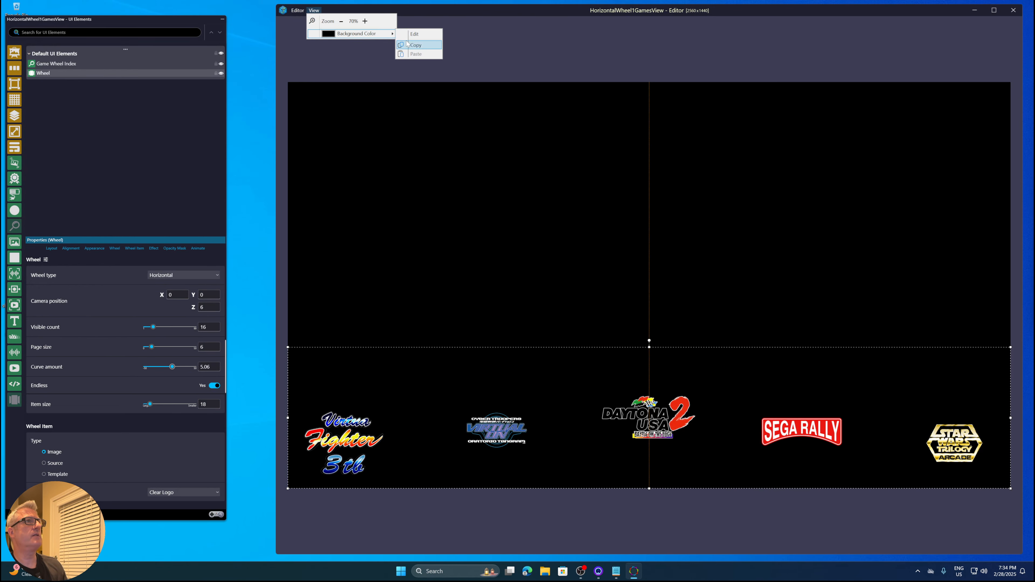
click(410, 31)
drag(526, 116, 527, 116)
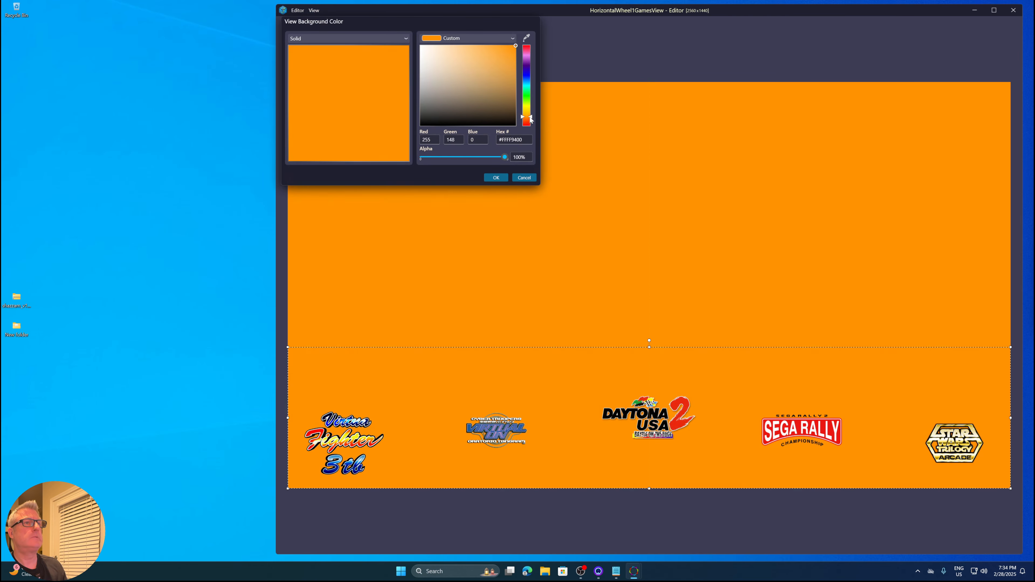
click(497, 104)
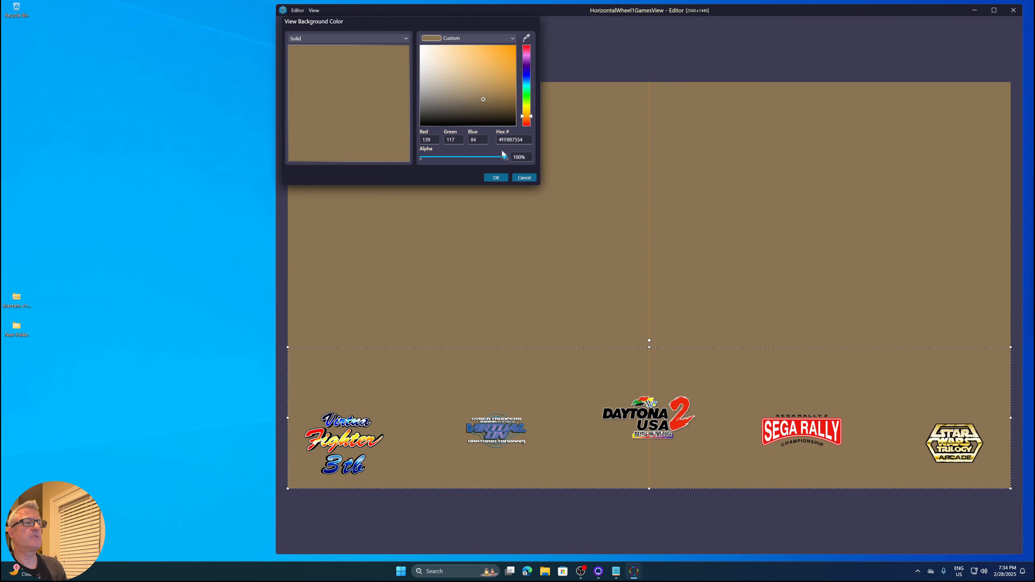
click(496, 178)
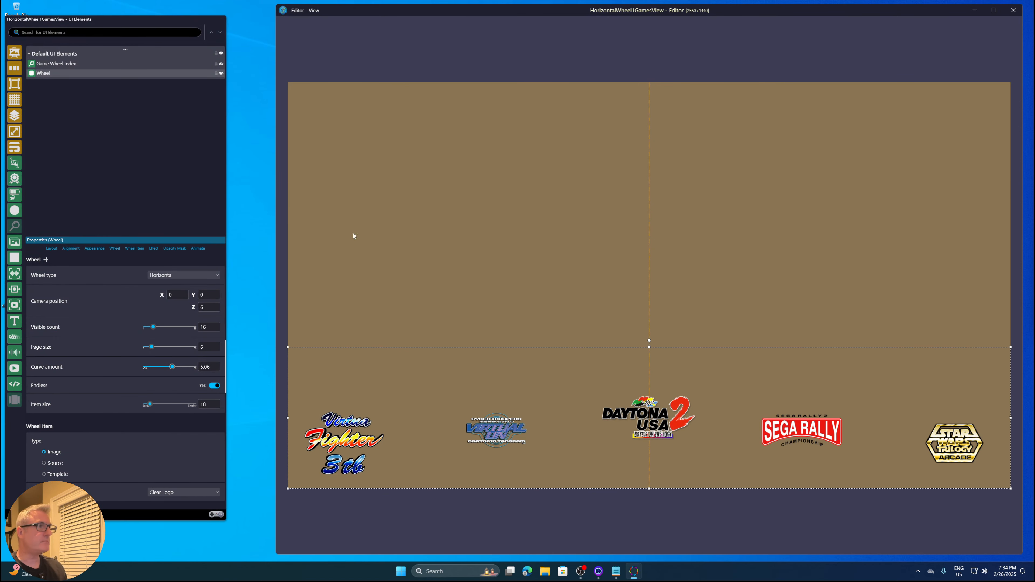
Apply the Shadow - Bottom Right effect preset to the Wheel, and replace it with the Shadow - Bottom preset
click(167, 247)
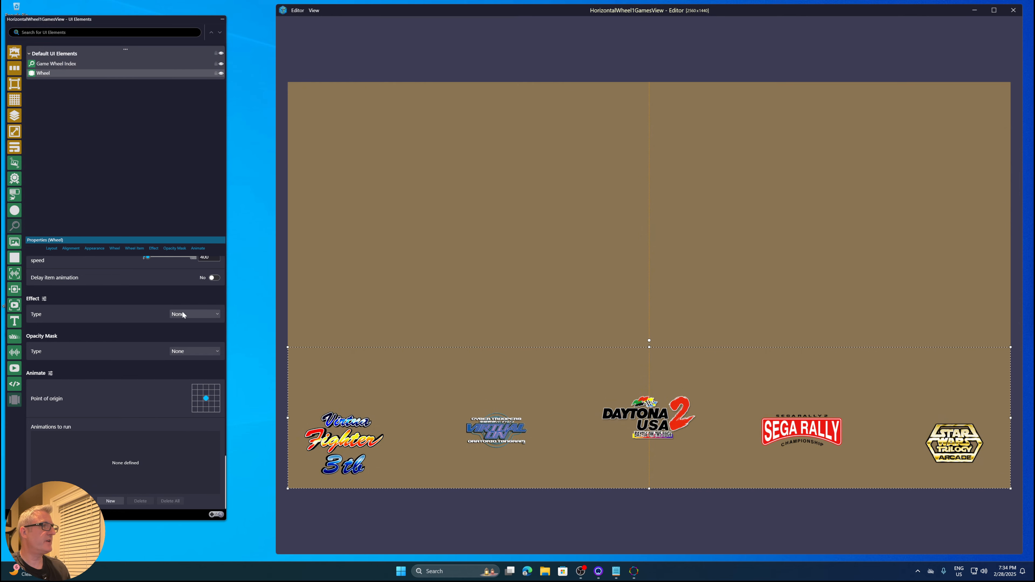
click(45, 299)
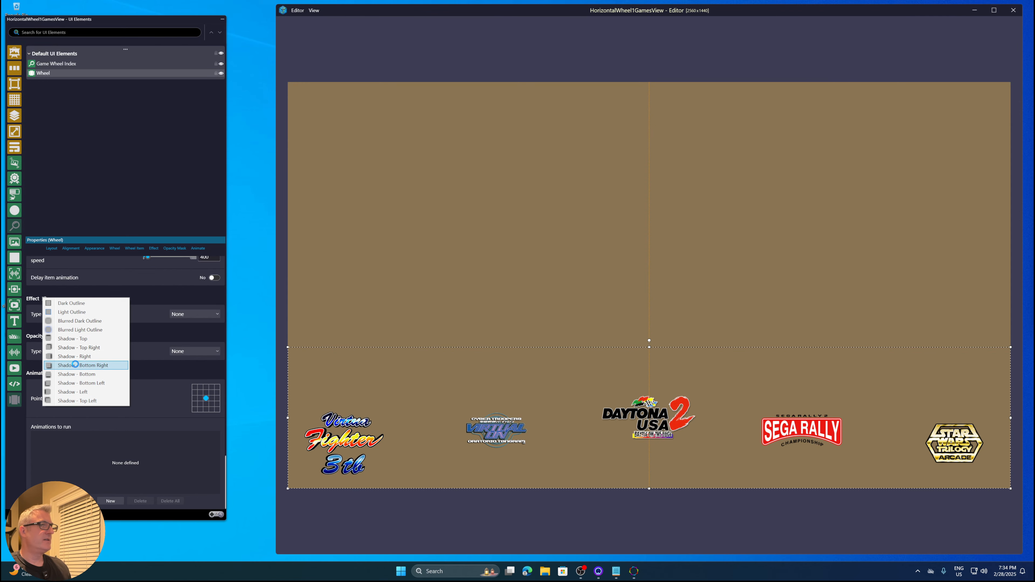
click(79, 364)
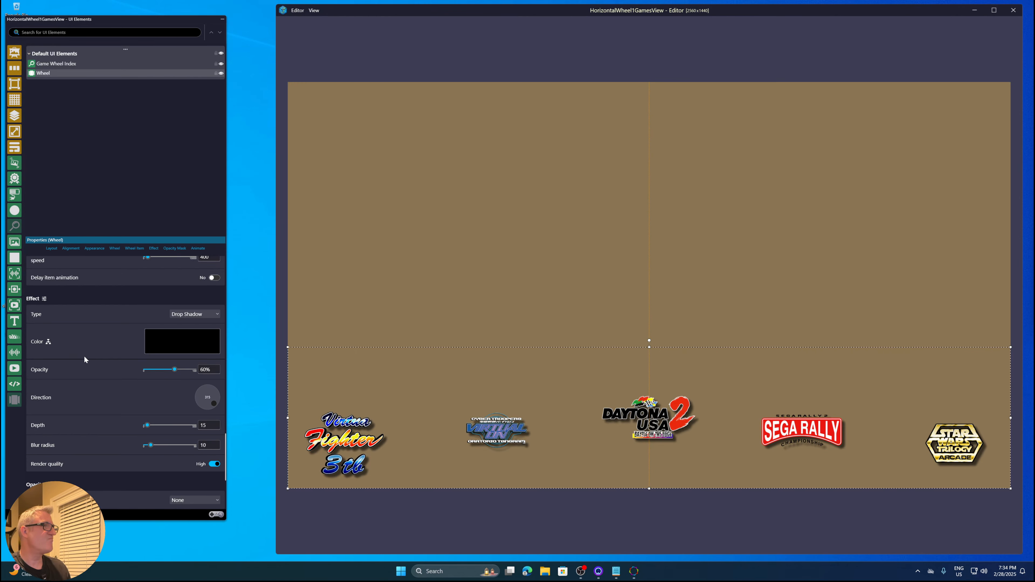
click(179, 316)
click(148, 313)
click(44, 299)
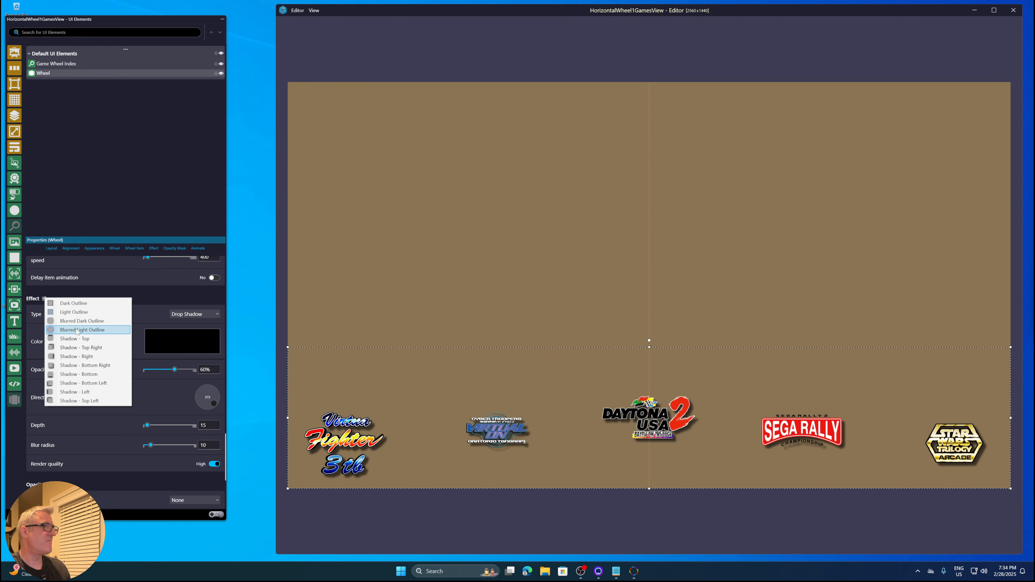
click(80, 373)
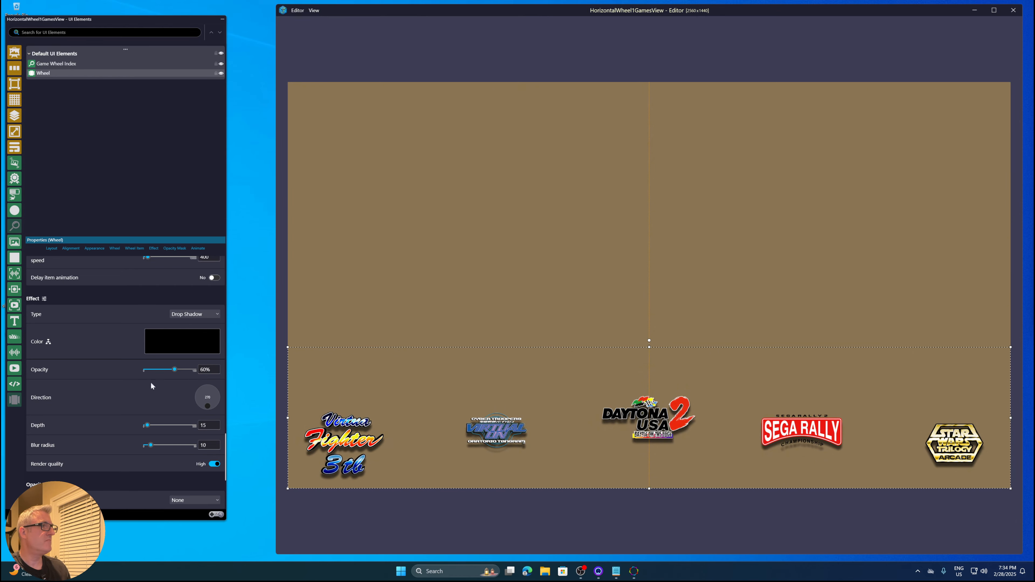
Lower the Wheel's drop shadow opacity to 35.82% and reduce the Wheel's height from its upper edge
drag(174, 371, 163, 372)
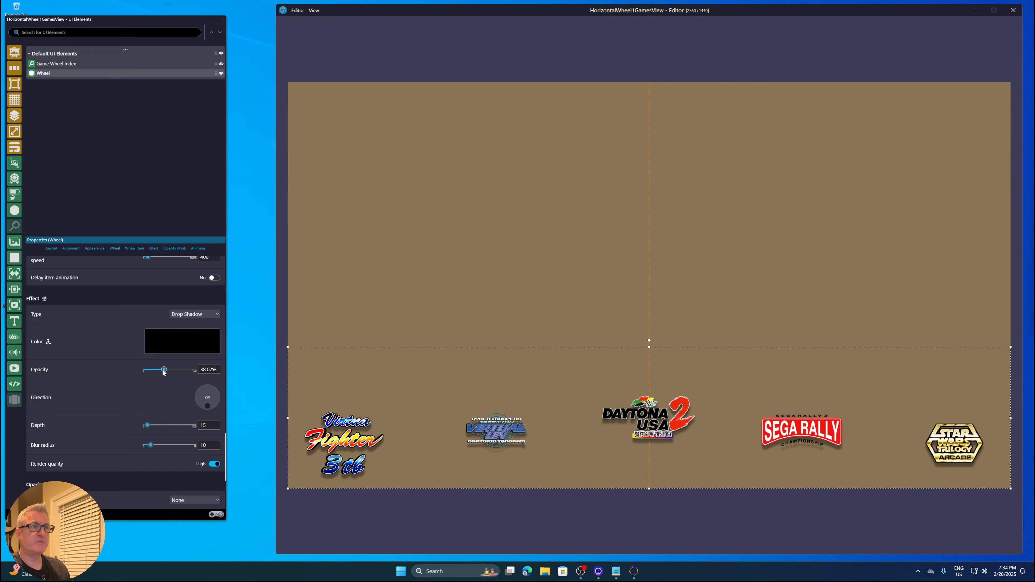
drag(162, 372, 162, 371)
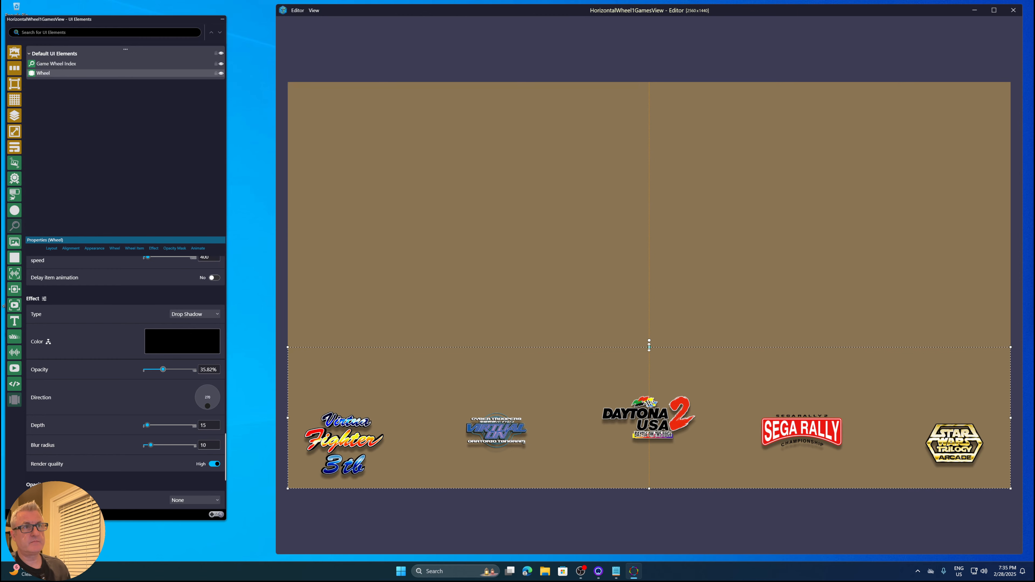
drag(649, 347, 649, 370)
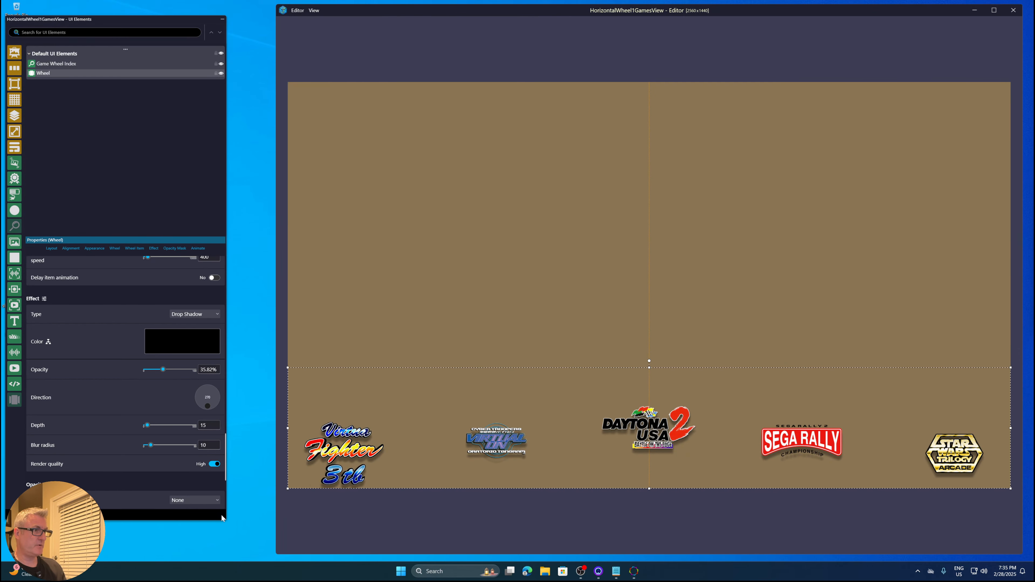
mouse_move(221, 515)
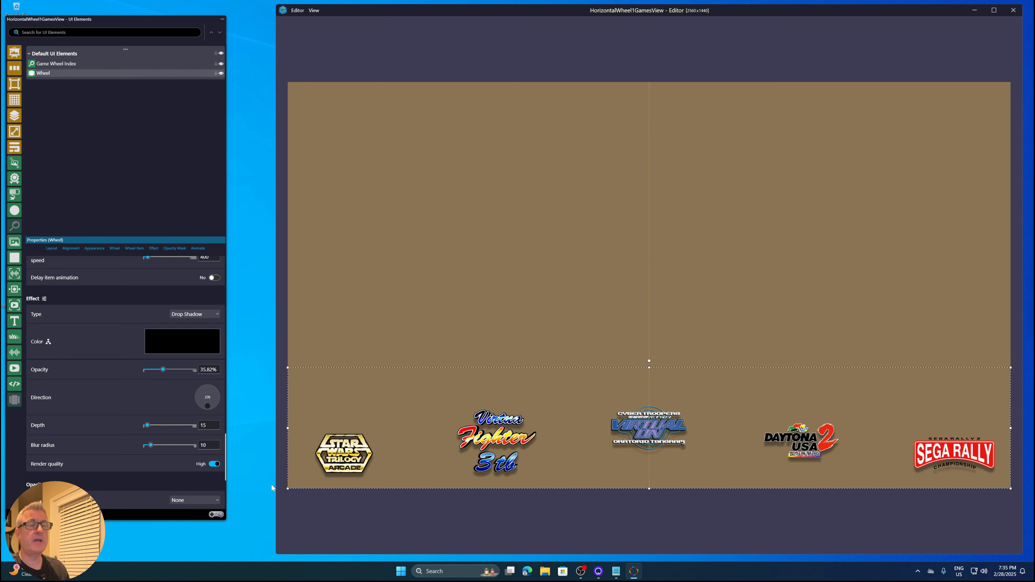
Save the Wheel's style as "Horizontal Games Wheel with Slight Curve and subtle drop shadow"
right_click(663, 434)
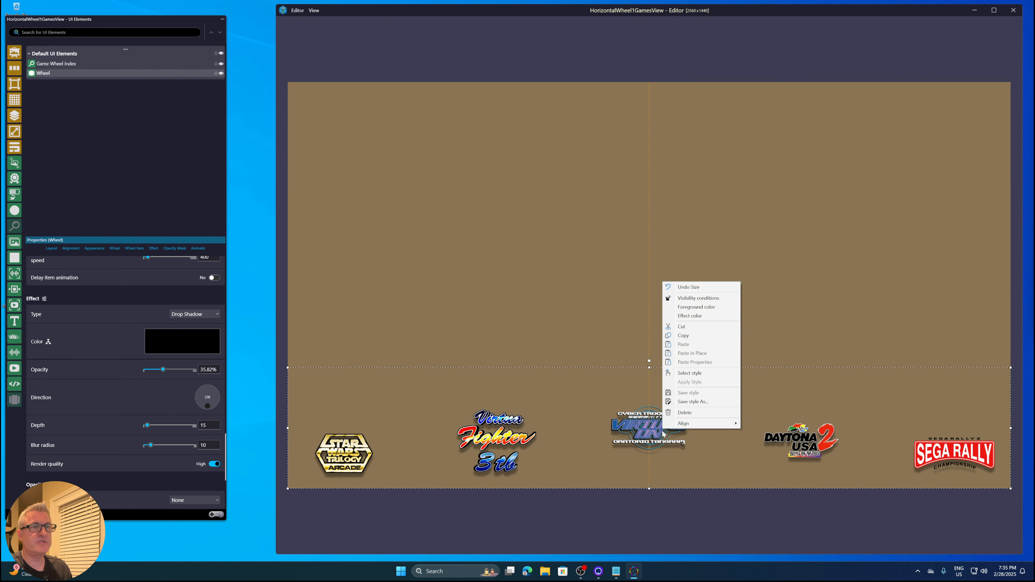
click(685, 402)
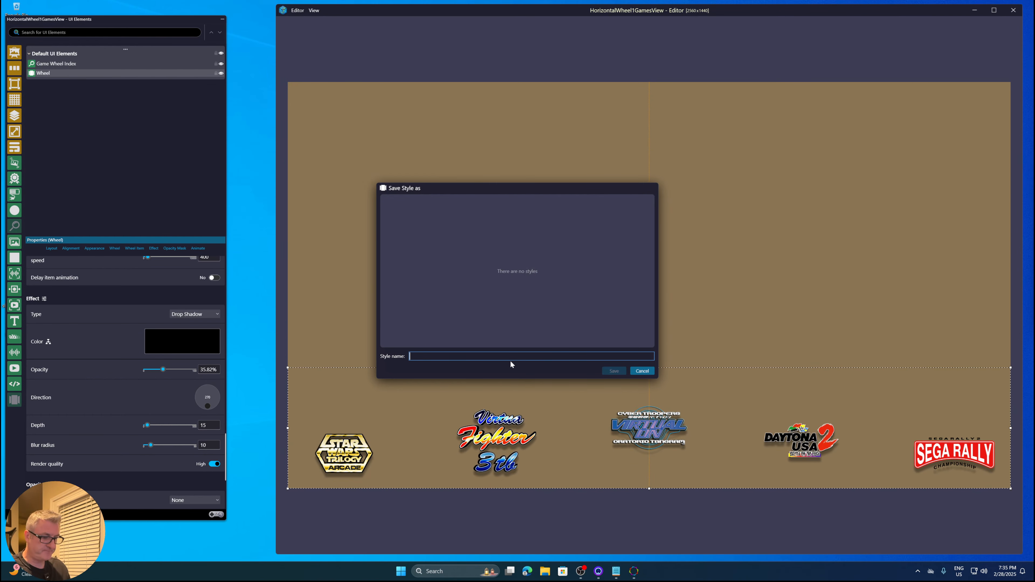
text(Game)
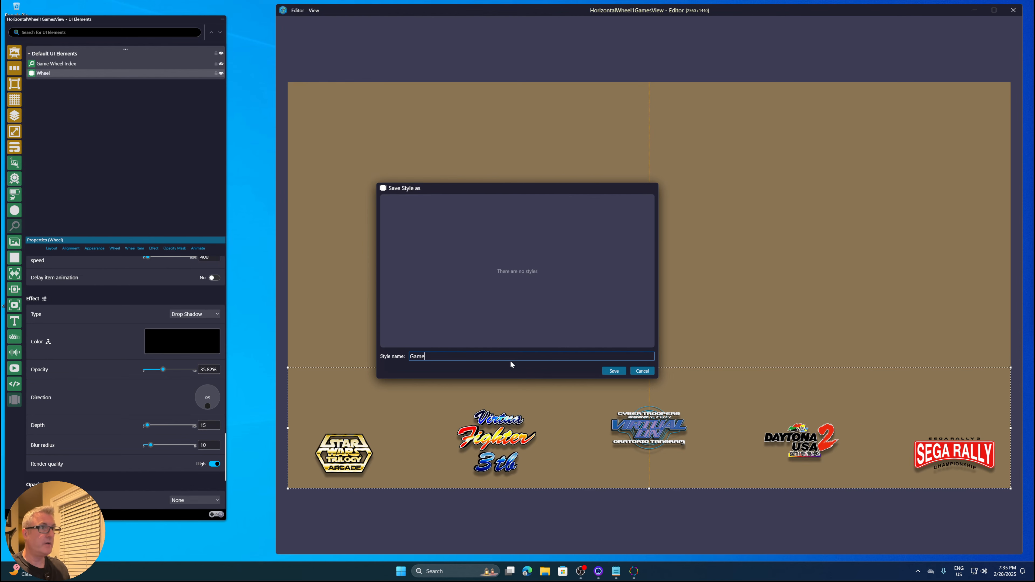
text(s Wheel with Sligh)
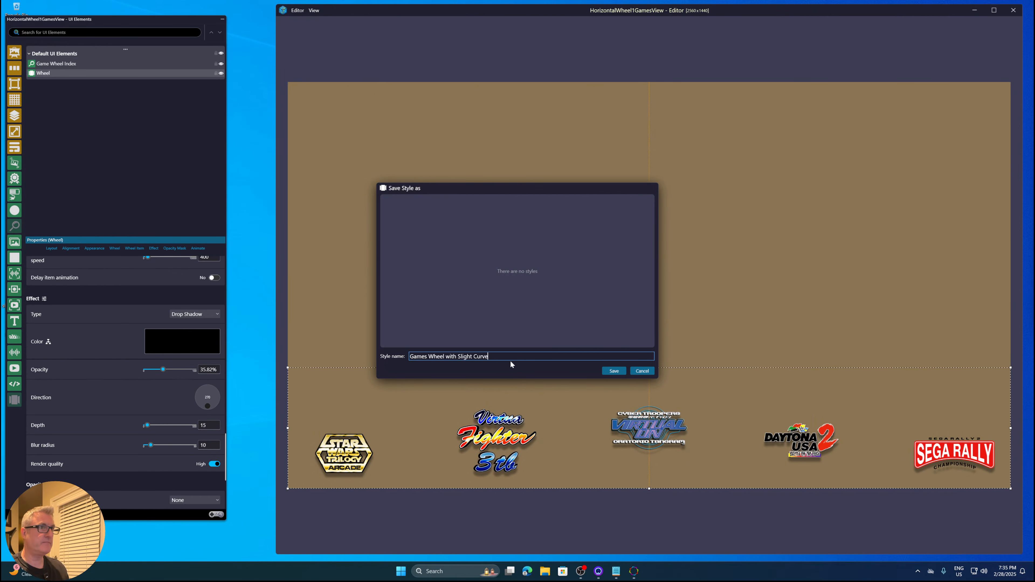
text(t Curve)
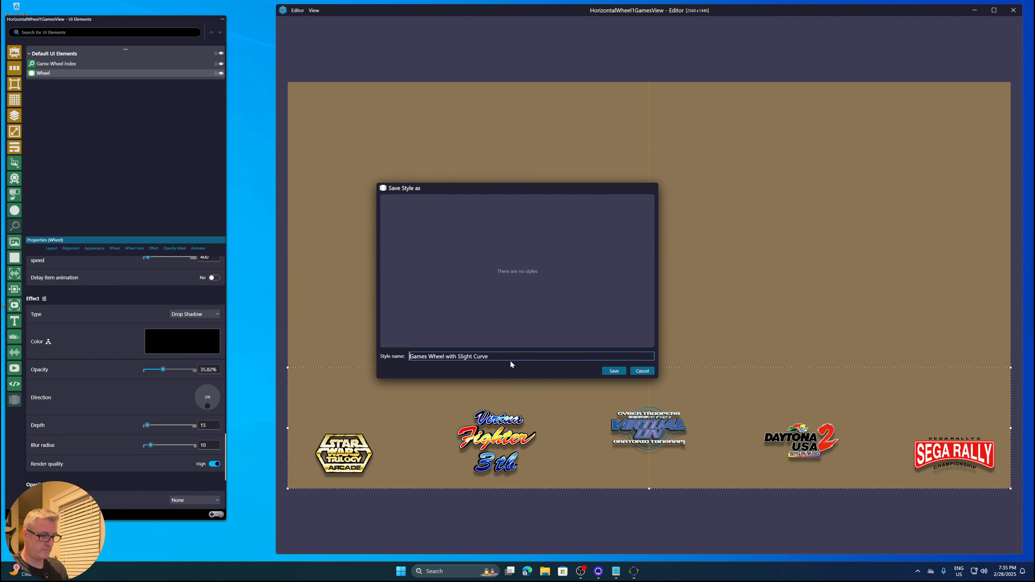
key(Home)
text(Horizontal)
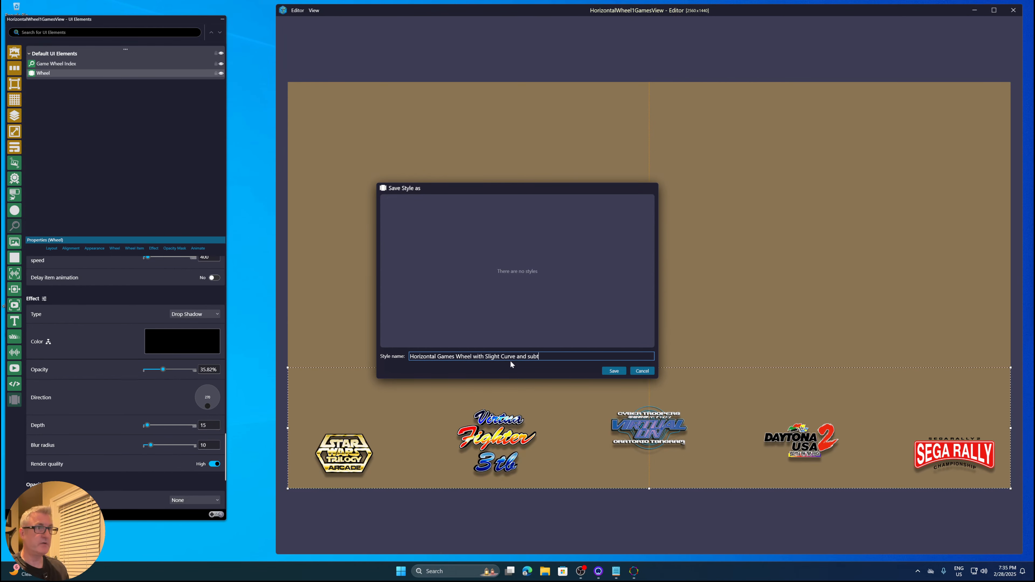
text(drop shadow)
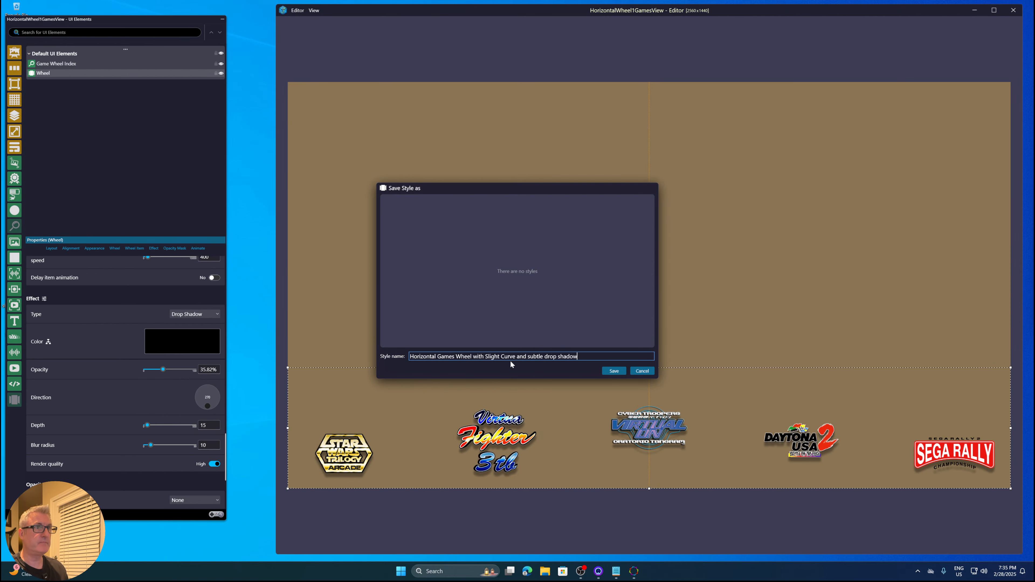
key(Return)
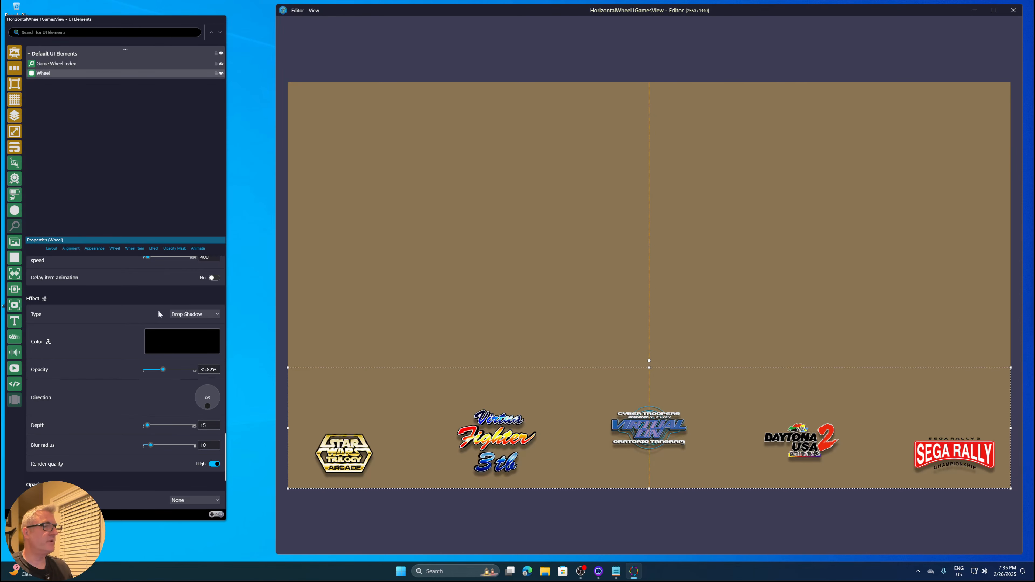
Close the editor saving the changes to HorizontalWheel1GamesView, and open HorizontalWheel2GamesView for editing
click(297, 10)
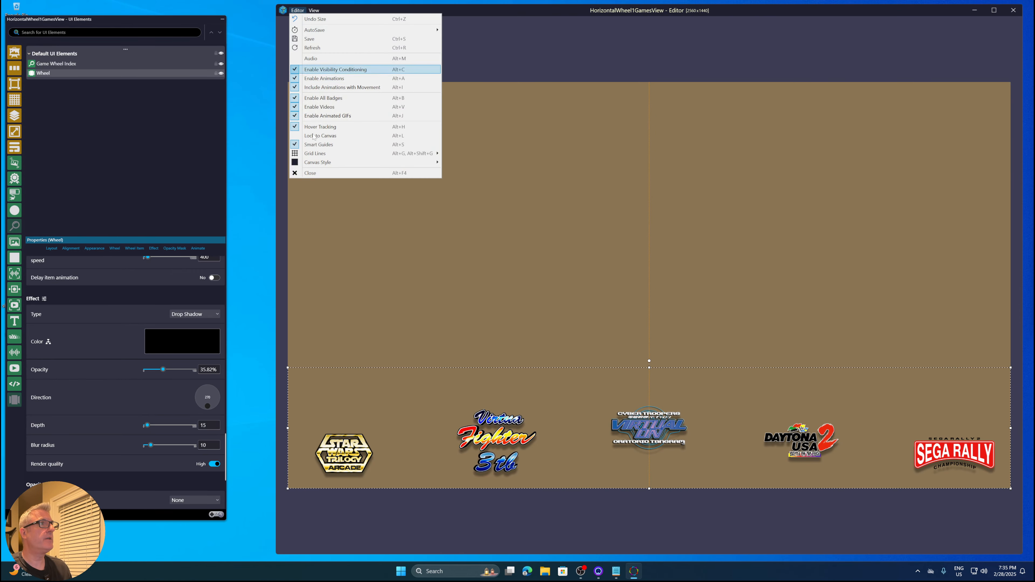
click(326, 175)
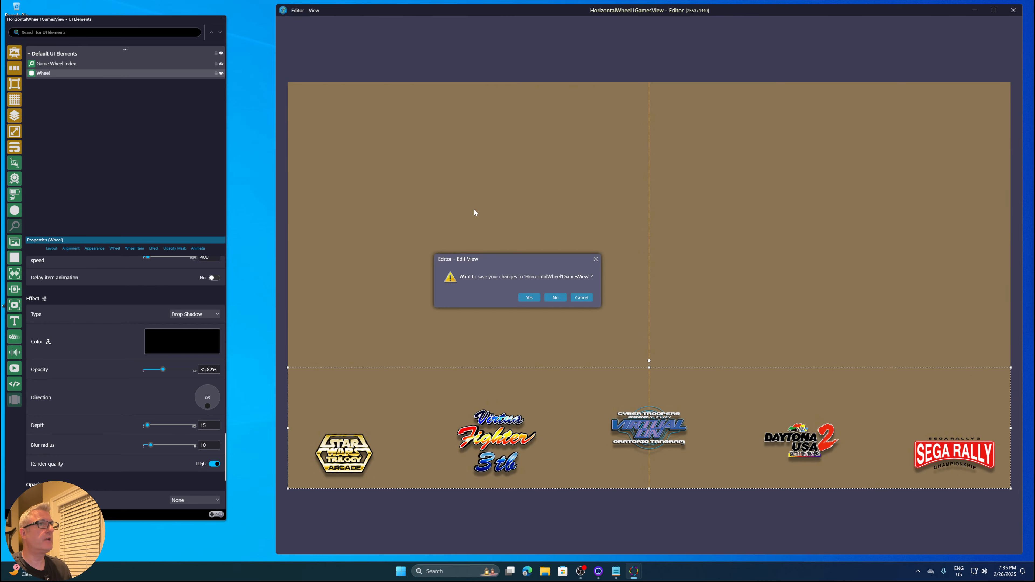
click(528, 297)
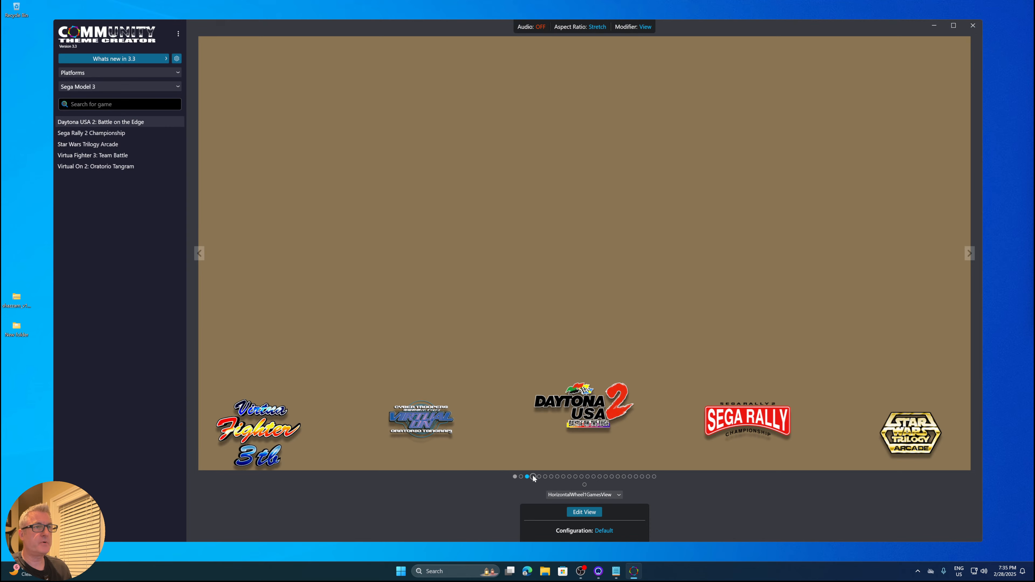
click(533, 477)
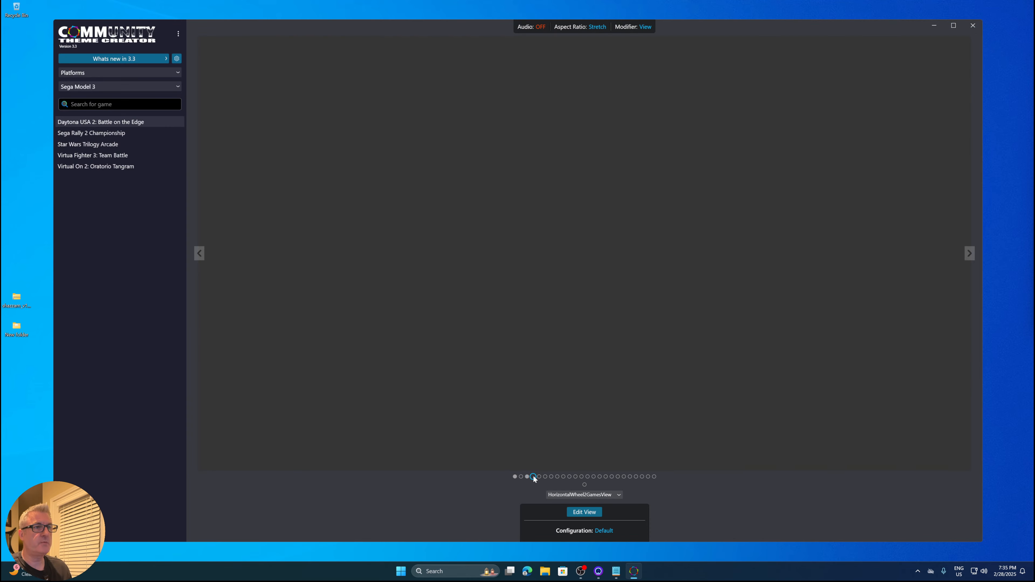
click(582, 513)
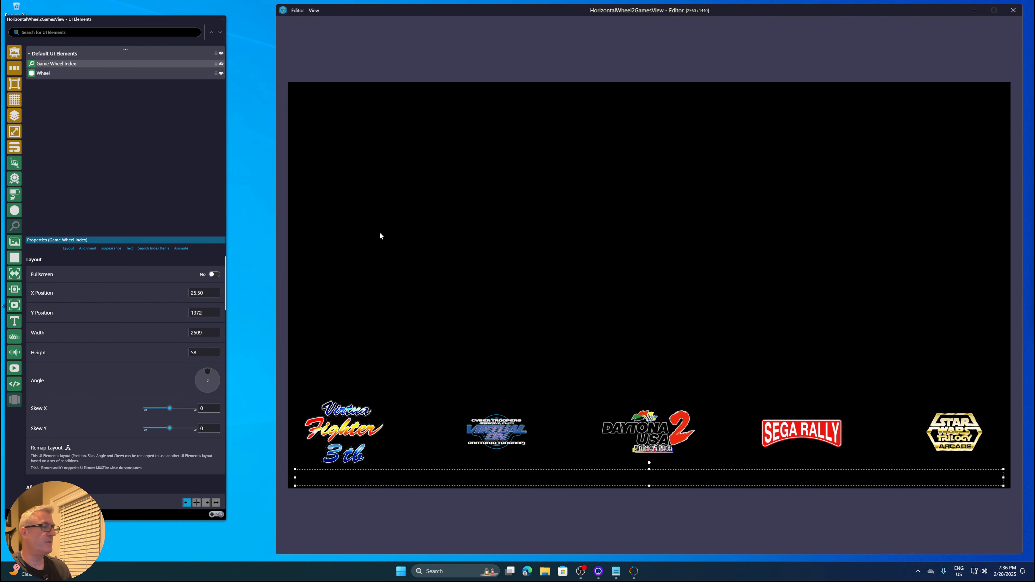
Select the saved style "Horizontal Games Wheel with Slight Curve and subtle drop shadow" for the Wheel and apply it
right_click(17, 401)
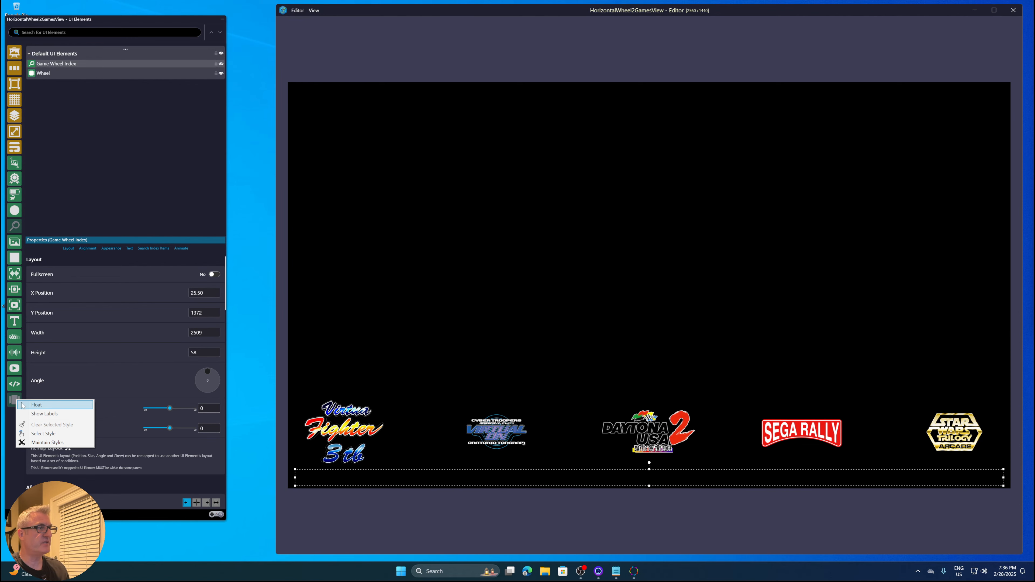
click(425, 433)
right_click(471, 429)
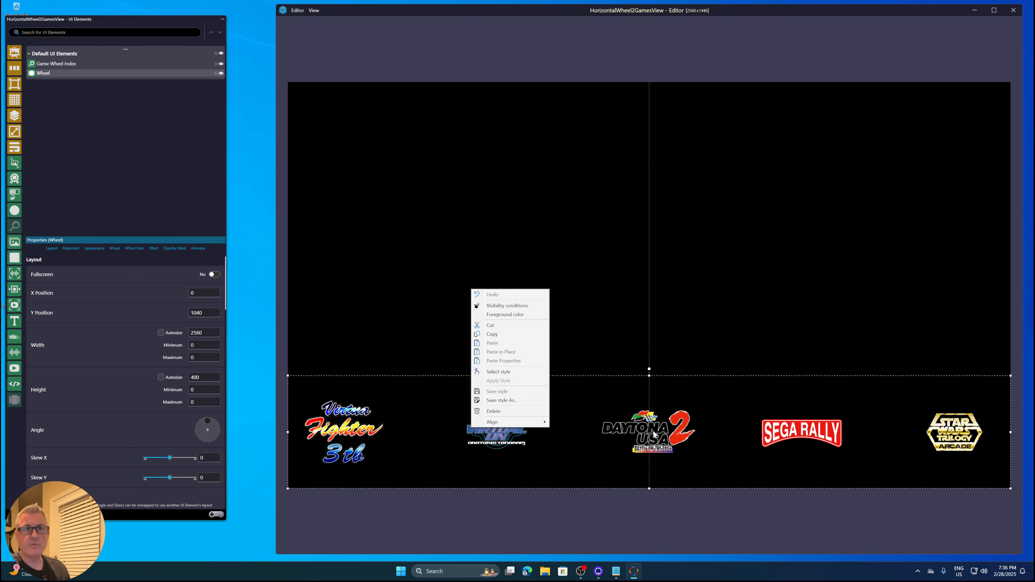
click(502, 370)
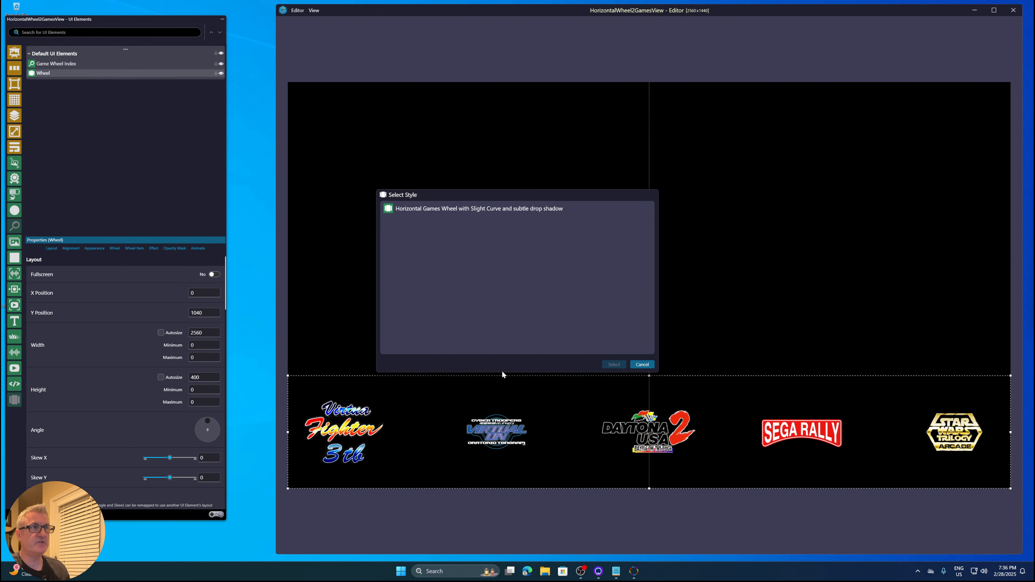
click(444, 208)
double_click(445, 208)
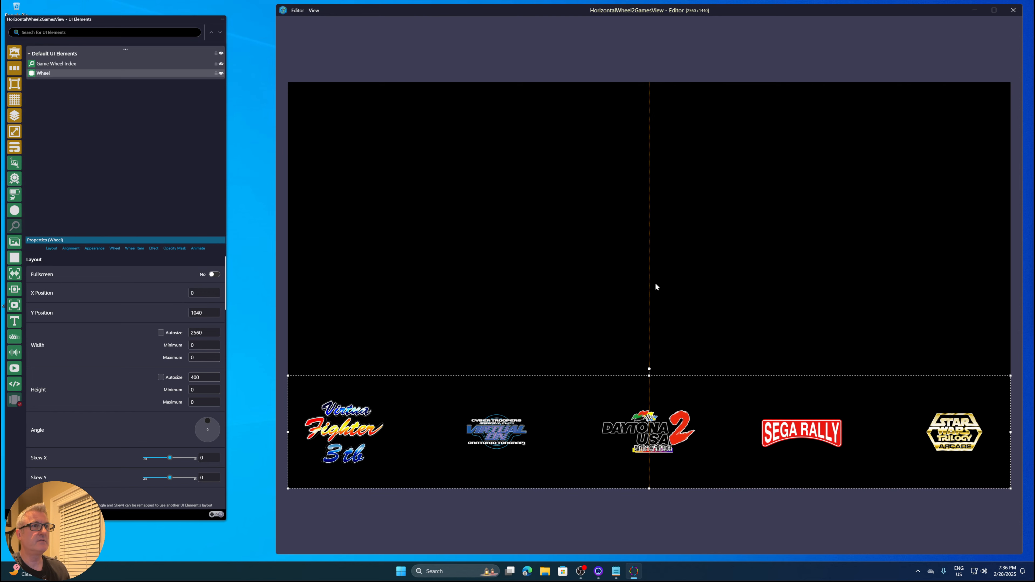
right_click(520, 426)
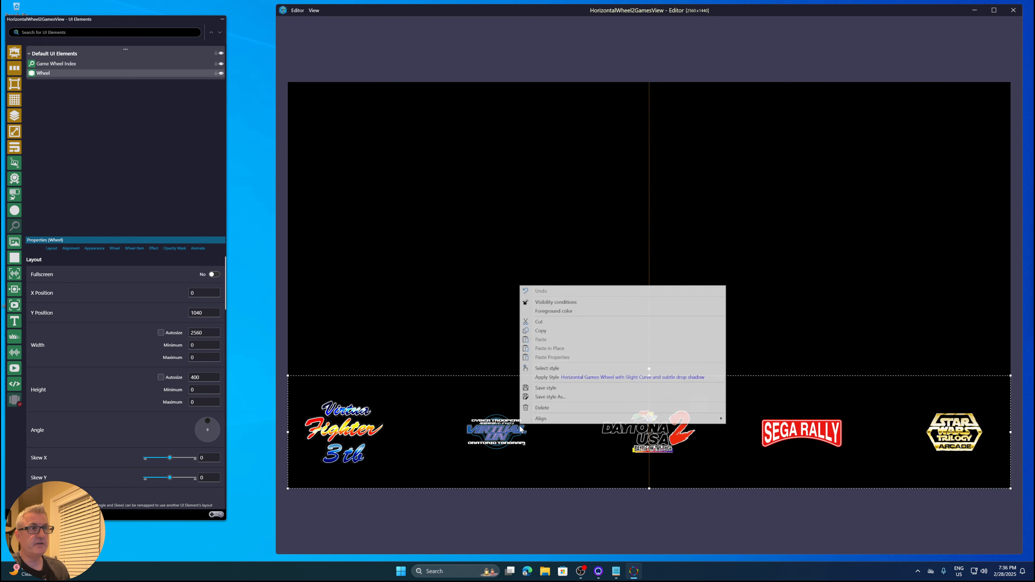
click(544, 377)
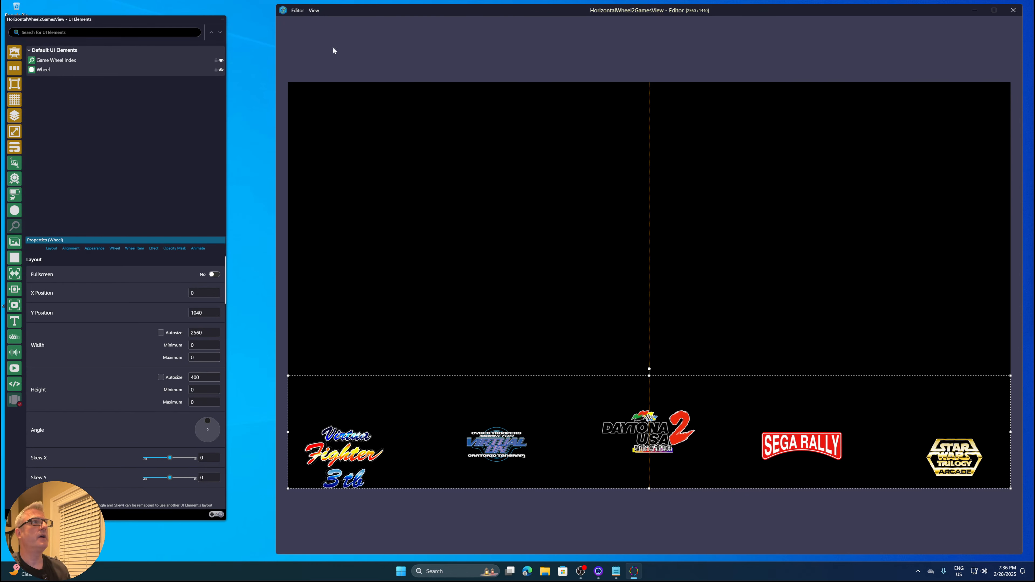
Set the view's background color to a solid light green, #FFAFC58B
click(314, 11)
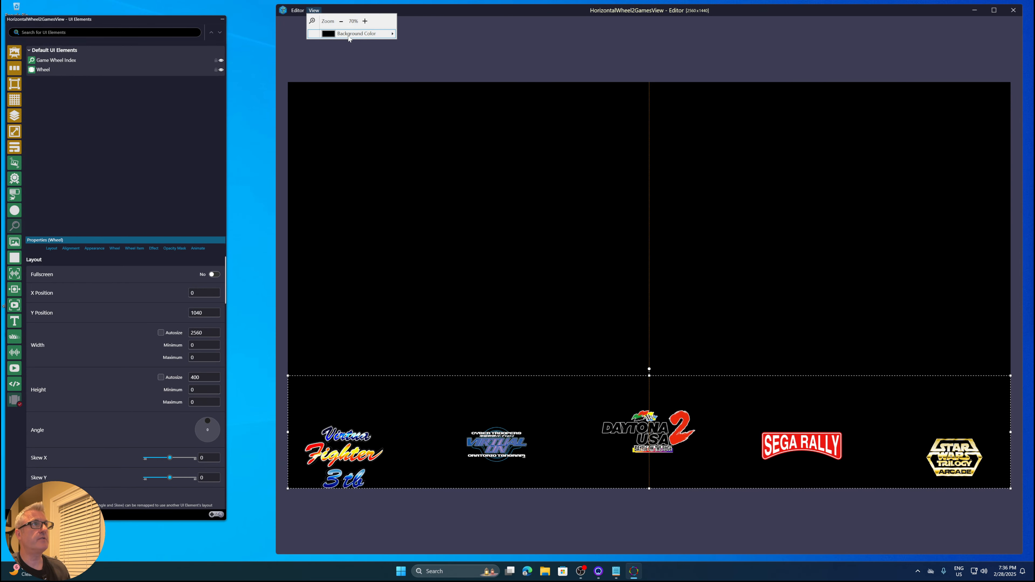
click(401, 34)
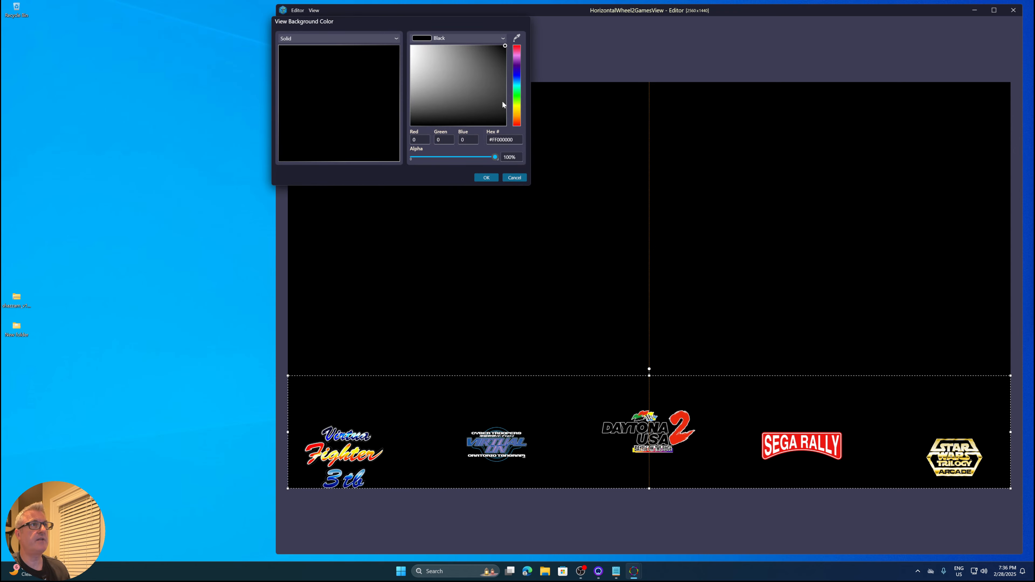
click(518, 109)
drag(518, 109, 453, 83)
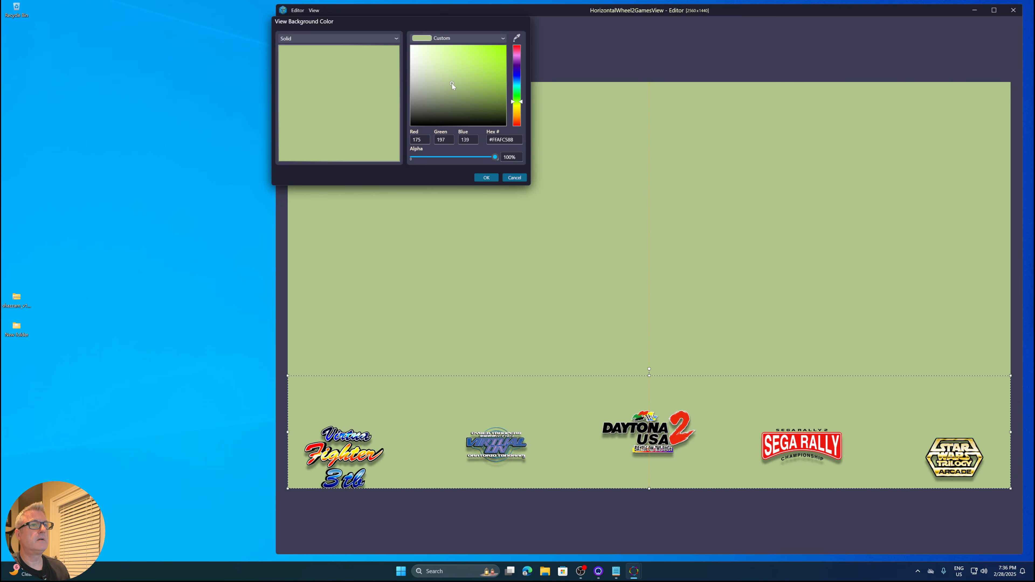
click(486, 177)
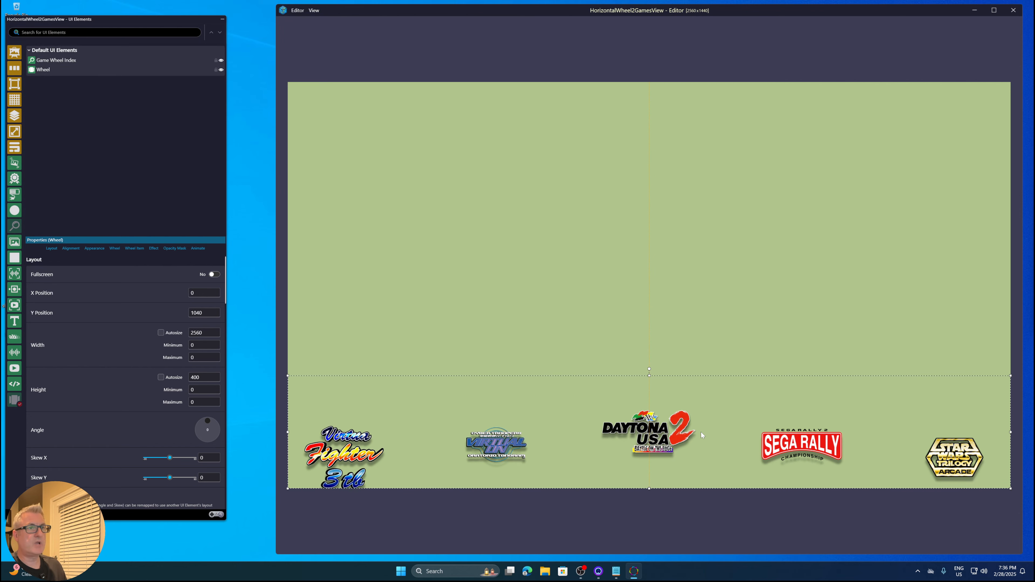
right_click(520, 439)
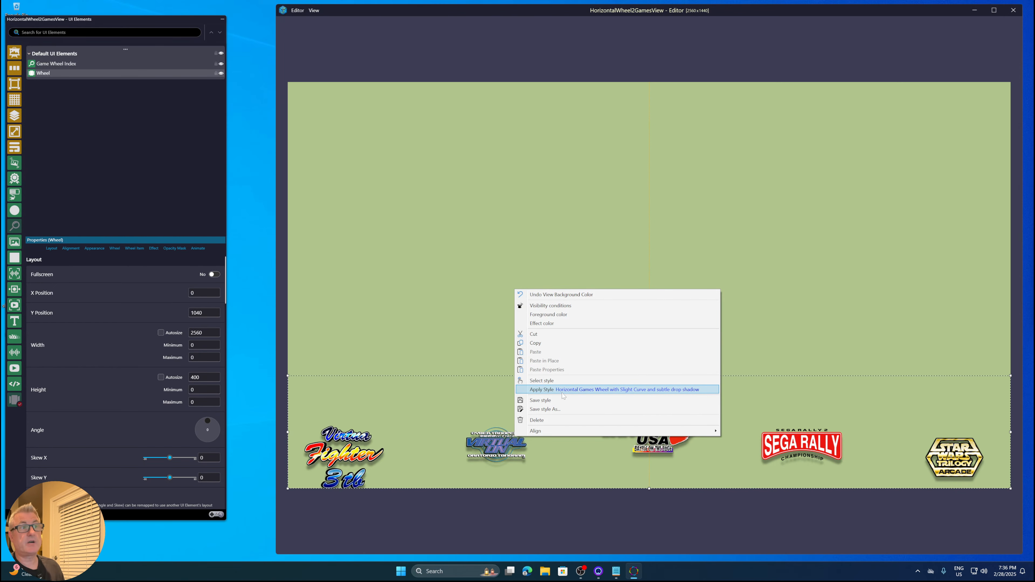
click(457, 446)
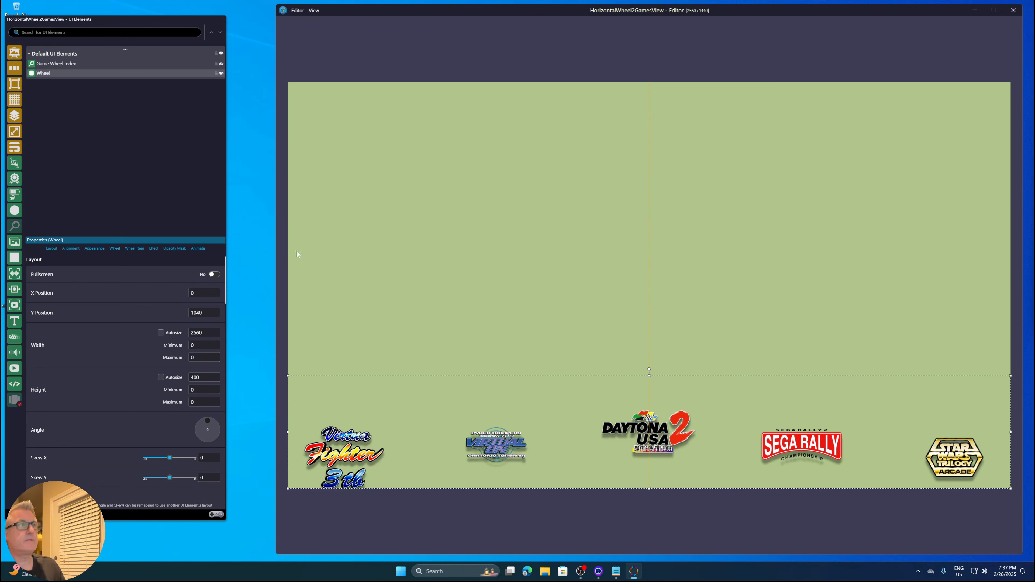
Add a rectangle at about X 185, Y 177 in the view, sized about 1183 wide and 714 high
click(13, 259)
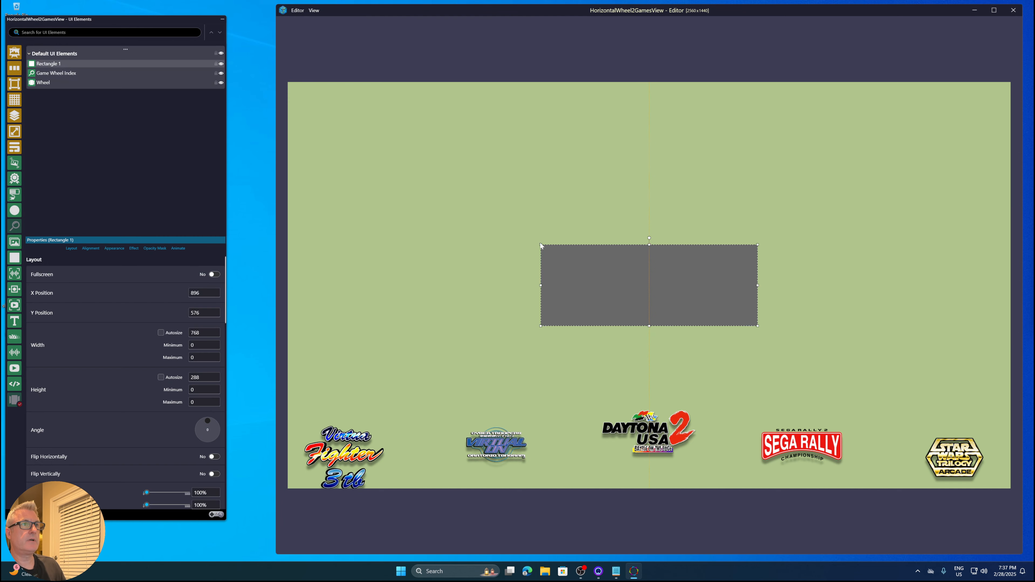
drag(542, 245, 610, 208)
drag(677, 252, 529, 187)
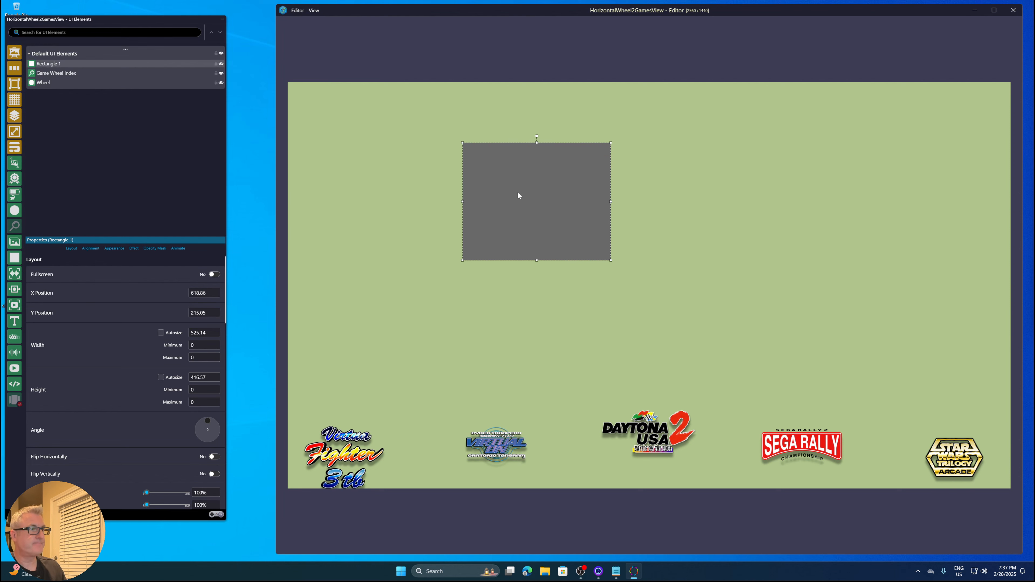
drag(518, 195, 394, 182)
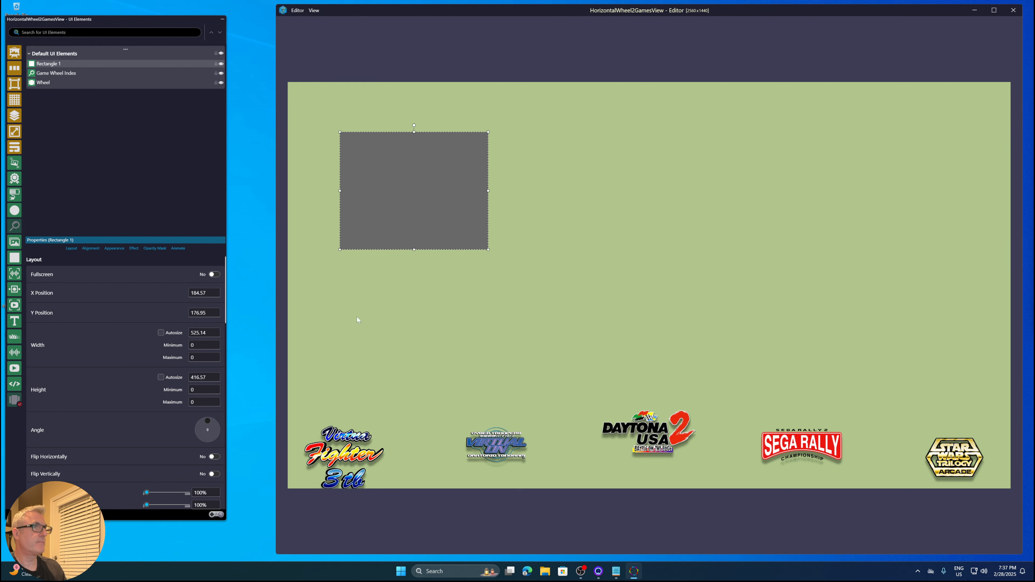
drag(489, 250, 675, 333)
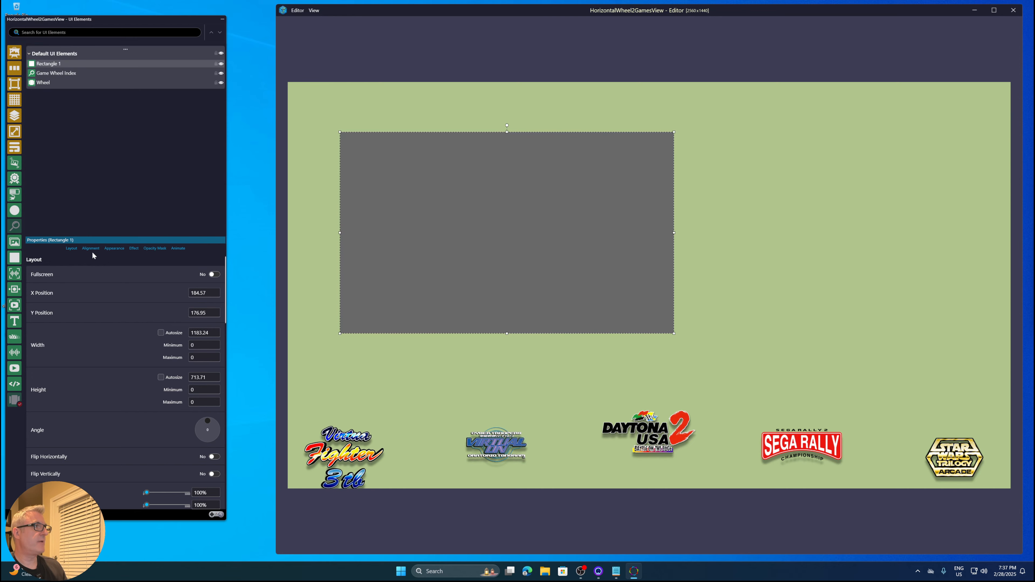
Round the rectangle's corners by setting Radius X and Radius Y to 20
click(71, 249)
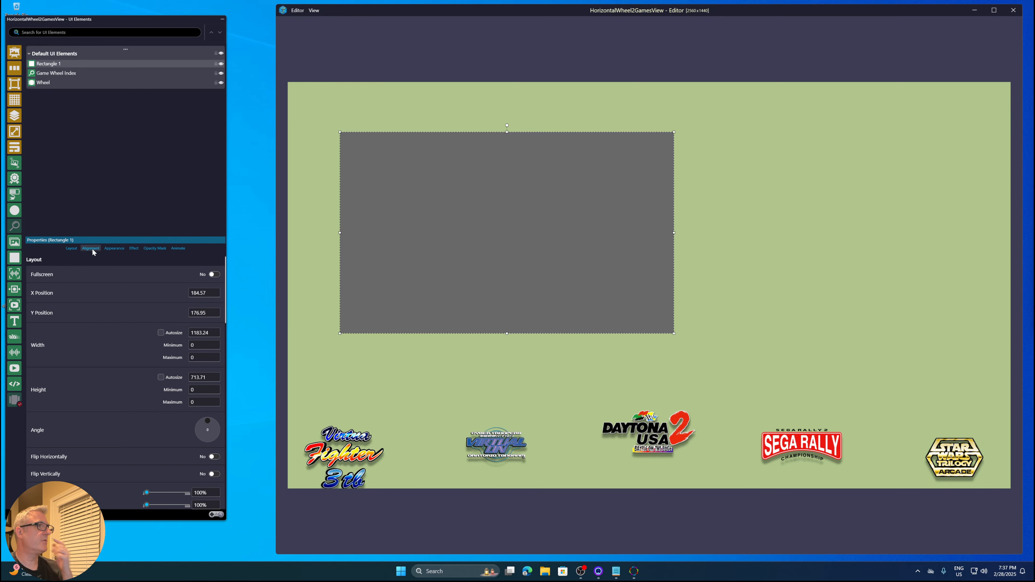
click(113, 249)
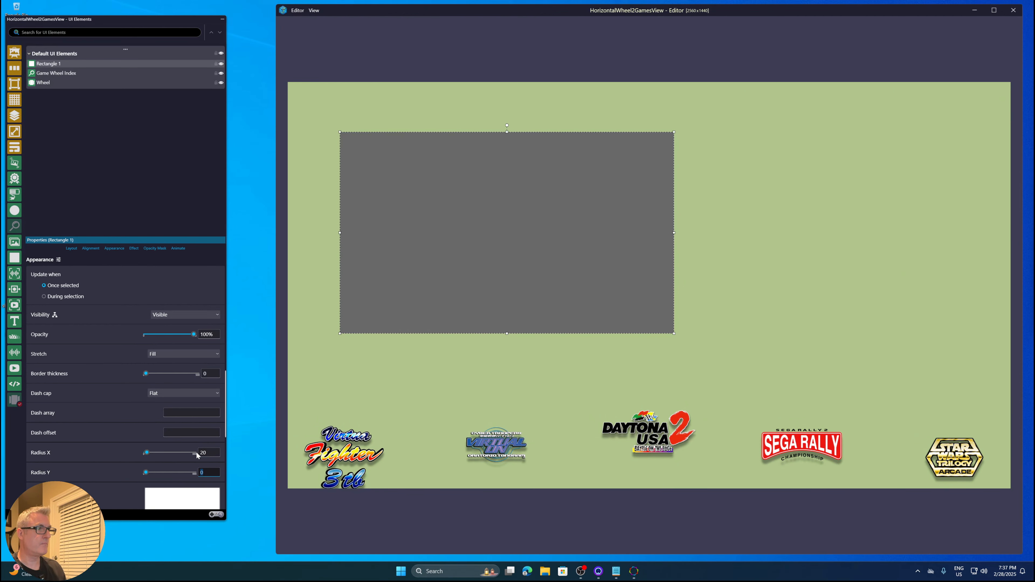
click(606, 330)
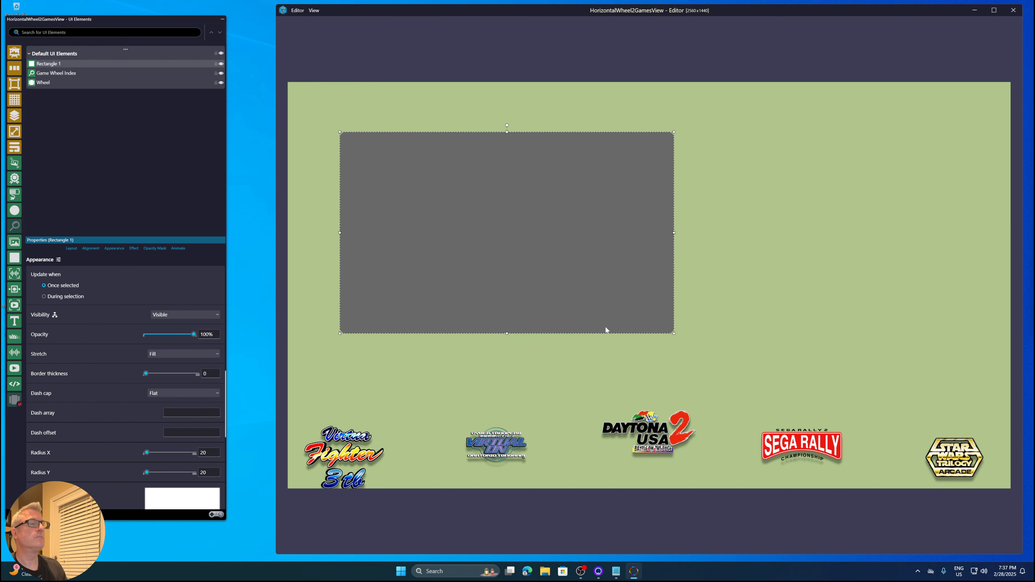
click(765, 225)
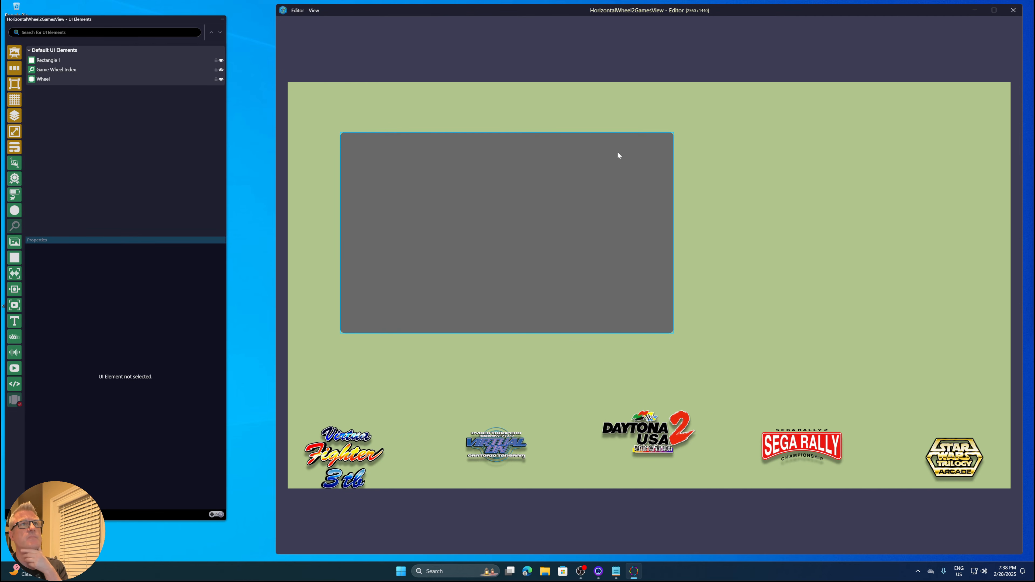
click(587, 221)
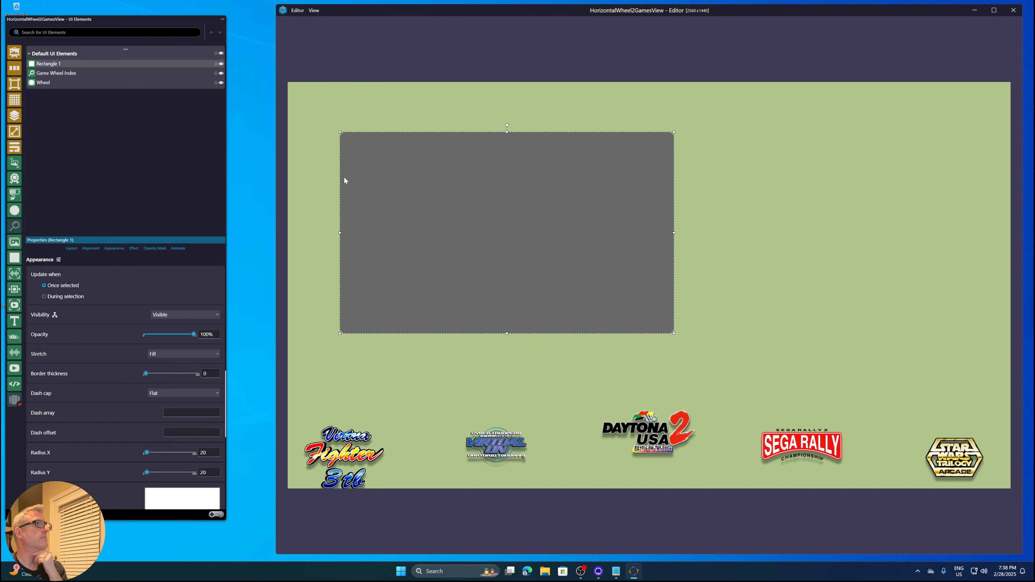
Set the rectangle's width to 800 and its height to 600
scroll(103, 343, up, 10)
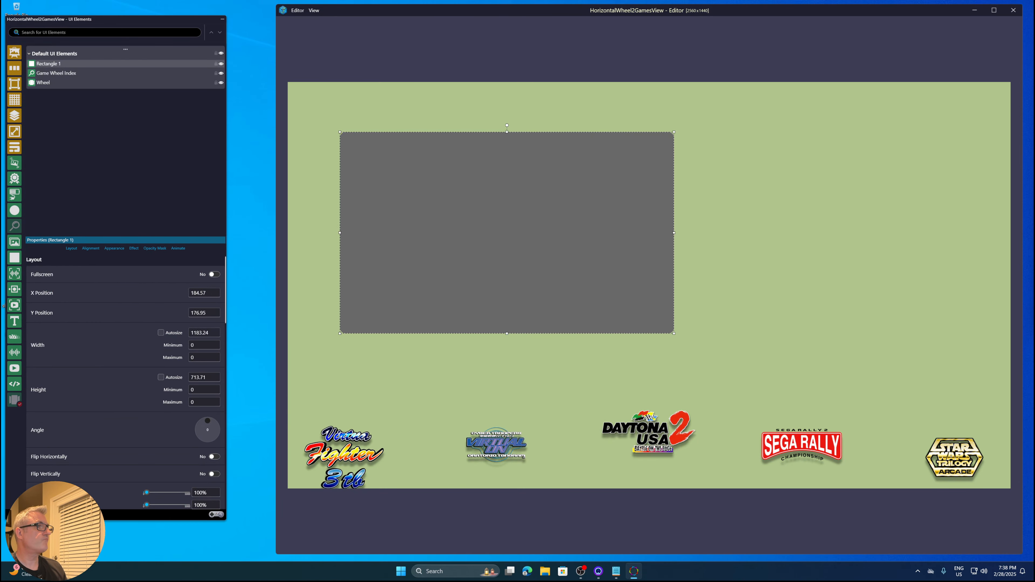
drag(211, 334, 172, 334)
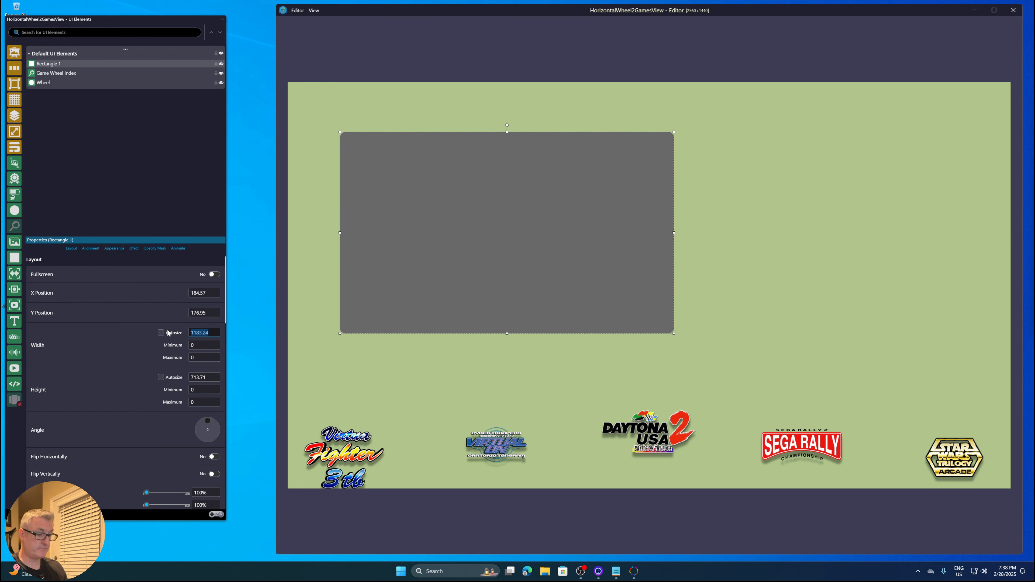
text(80)
key(Tab)
key(Tab)
key(Tab)
key(Tab)
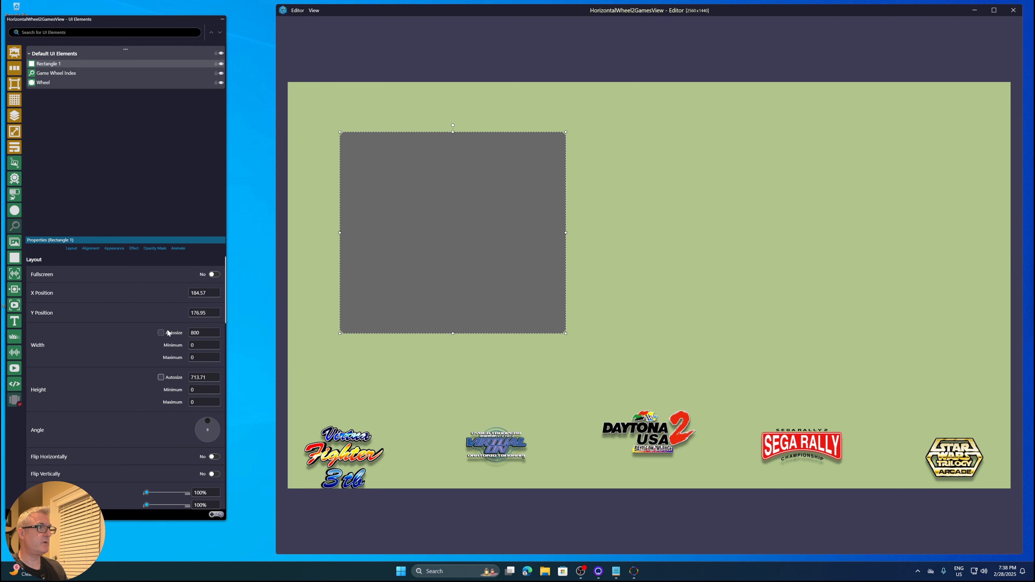
text(600)
key(Tab)
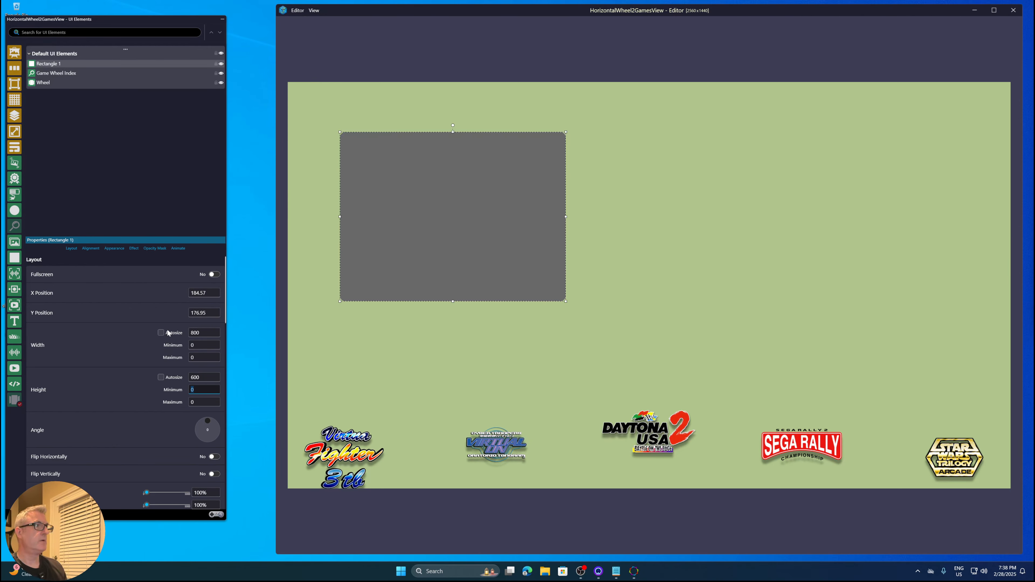
click(649, 256)
click(528, 225)
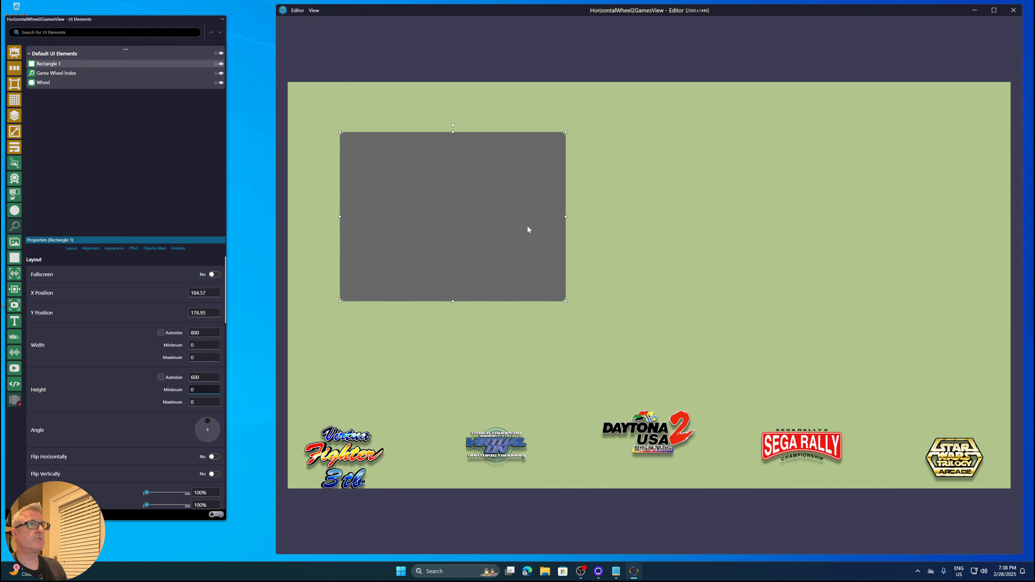
Set the rectangle's width to 900
drag(202, 334, 167, 336)
text(900)
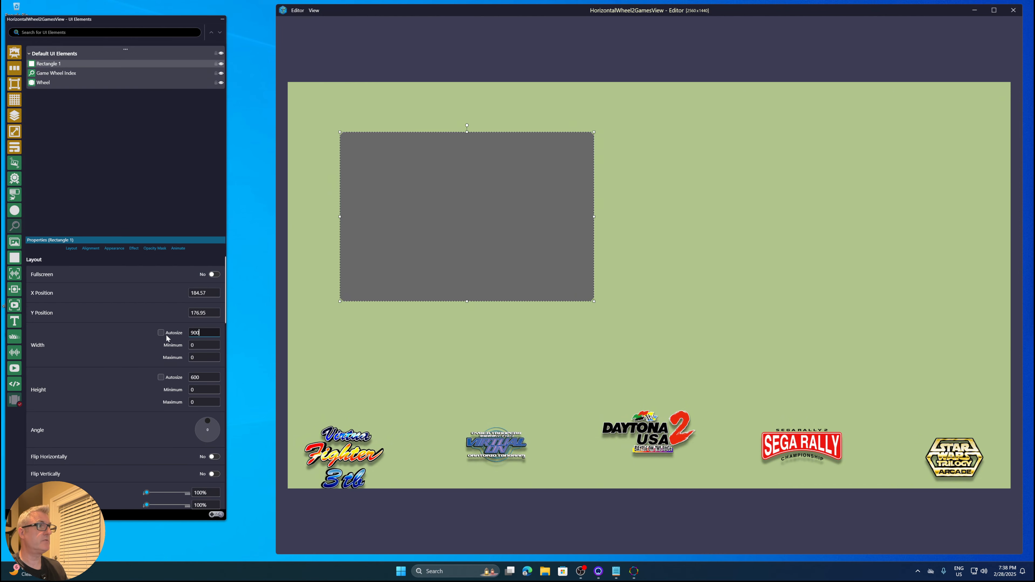
key(Tab)
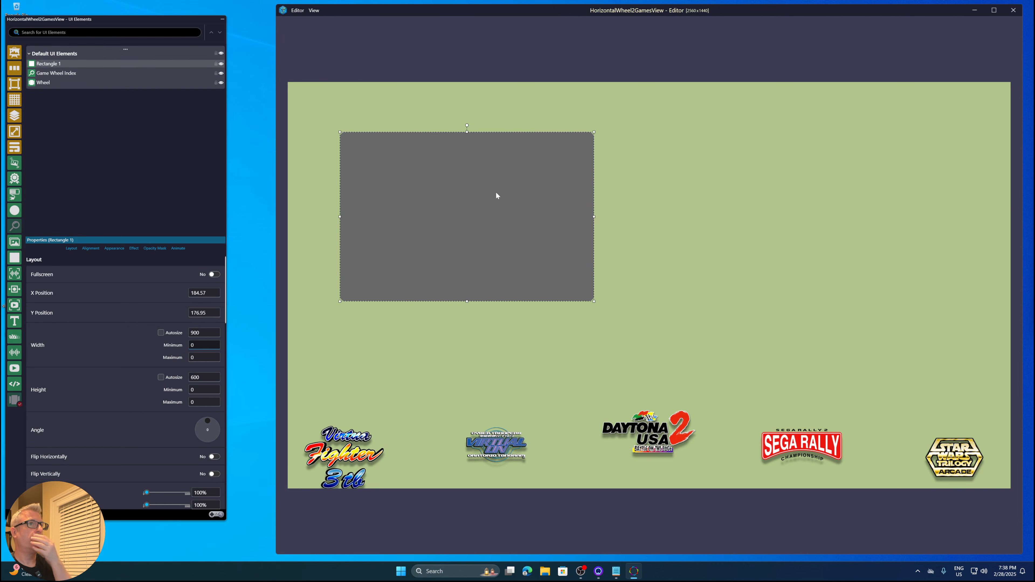
Save the rectangle's style under the name "rounded mask"
right_click(497, 195)
click(526, 295)
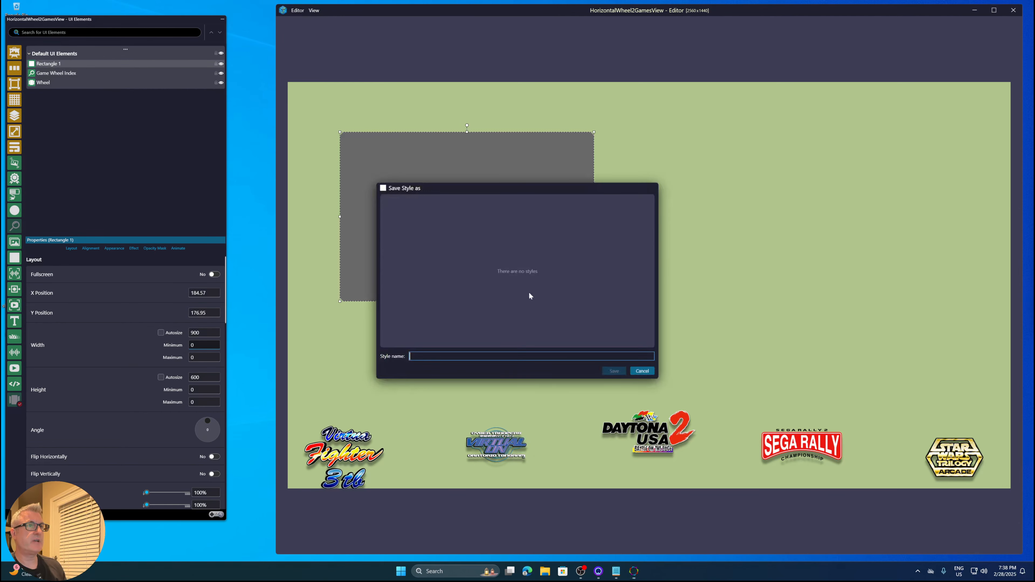
text(ro)
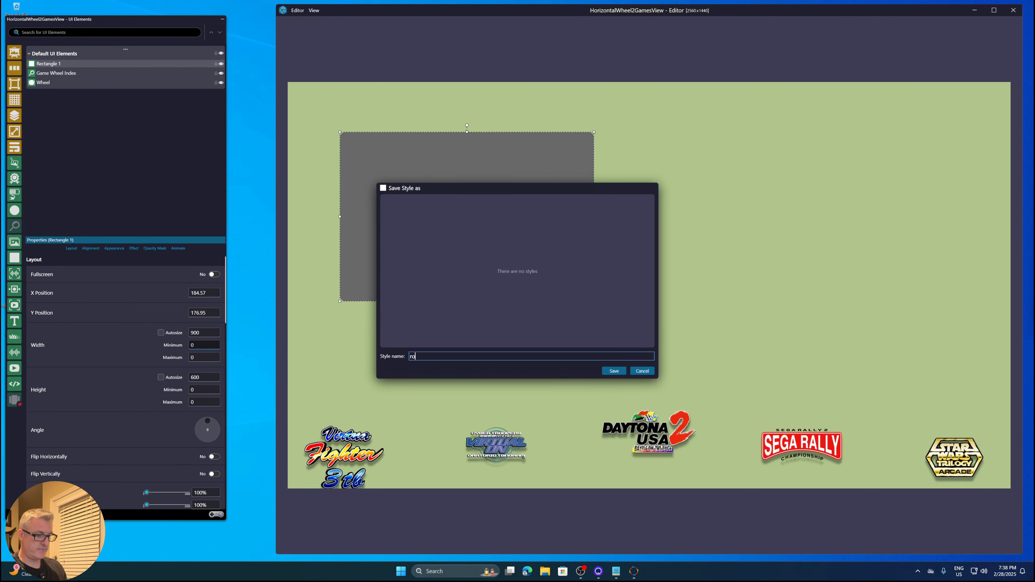
text(under)
key(BackSpace)
text(ded)
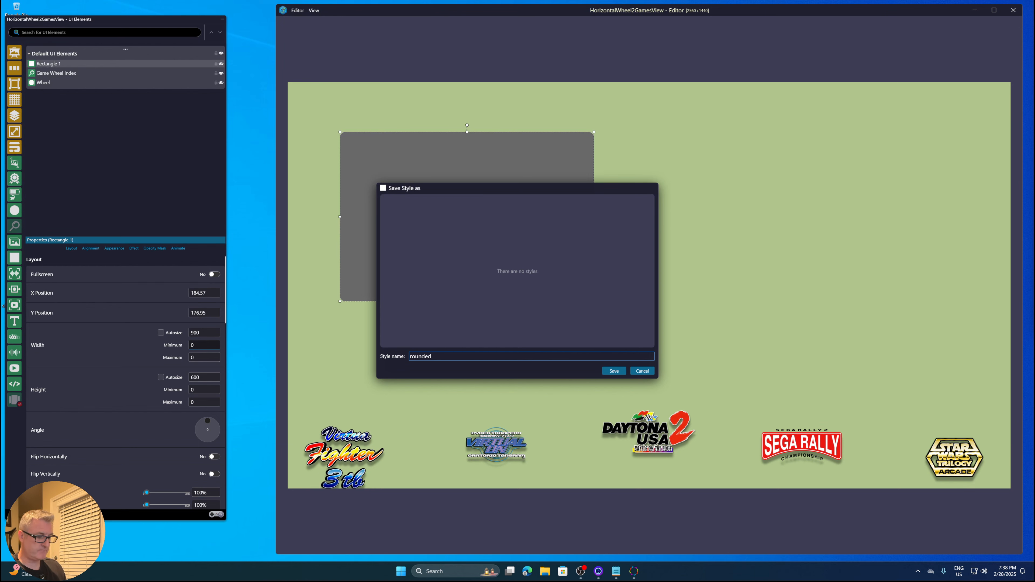
text( mask)
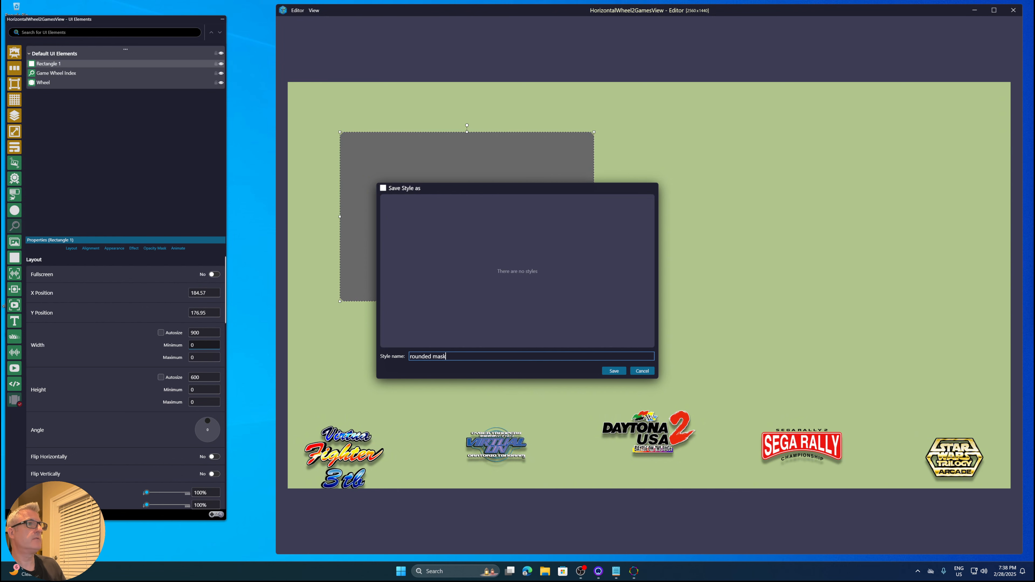
key(Return)
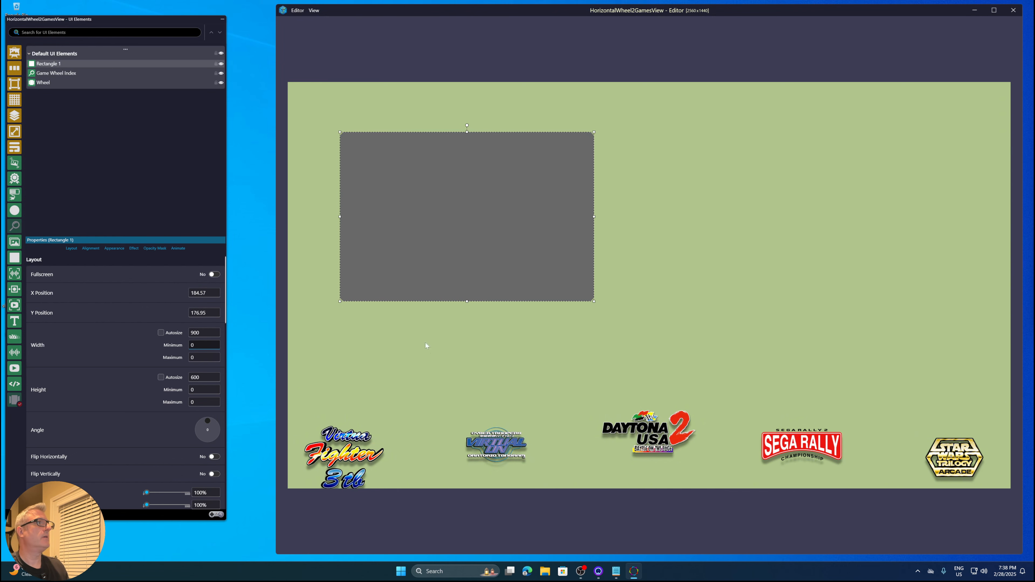
Turn on "Use as resource" for the rectangle
scroll(143, 341, down, 4)
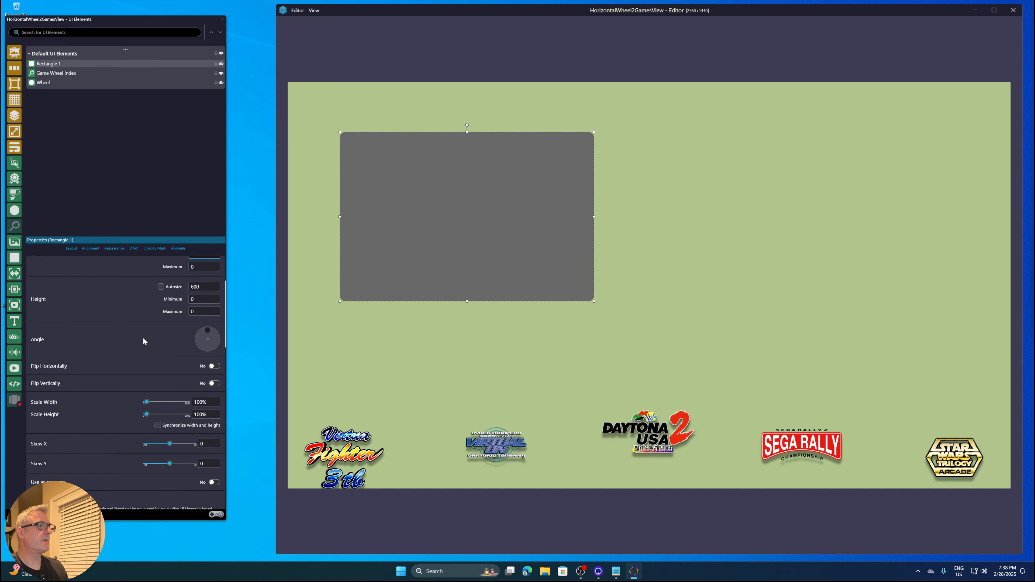
scroll(212, 413, up, 2)
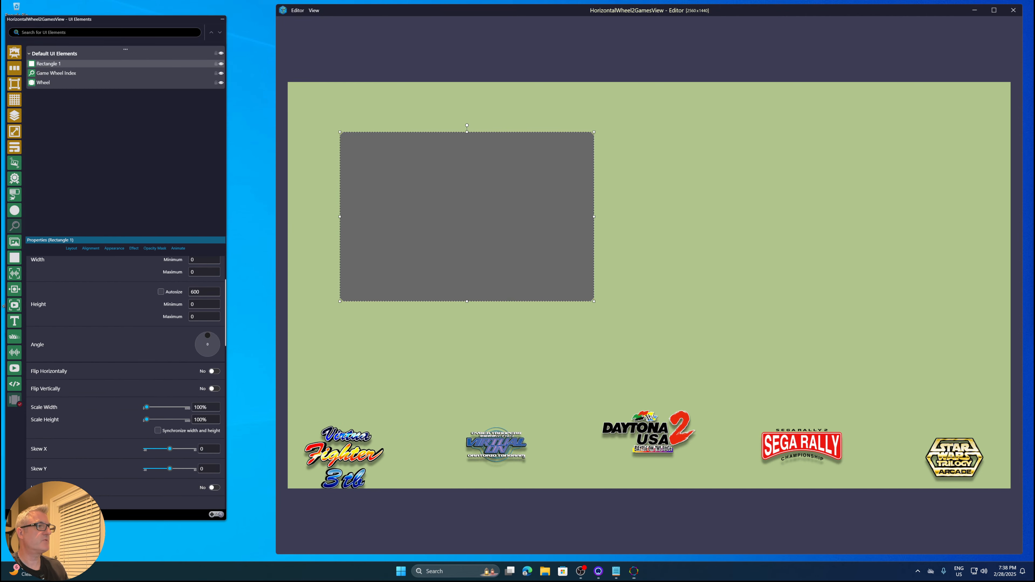
scroll(193, 418, down, 2)
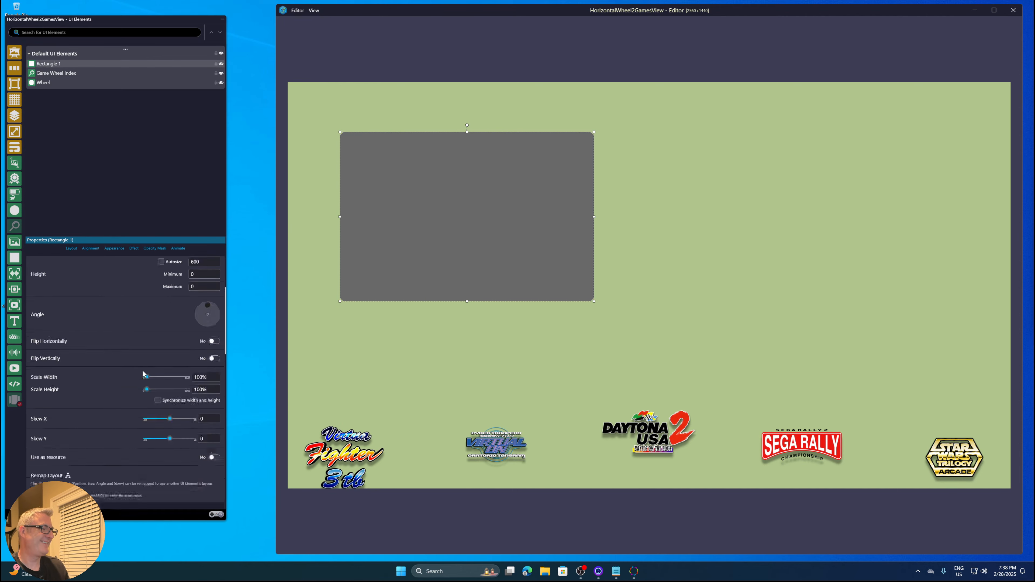
click(215, 412)
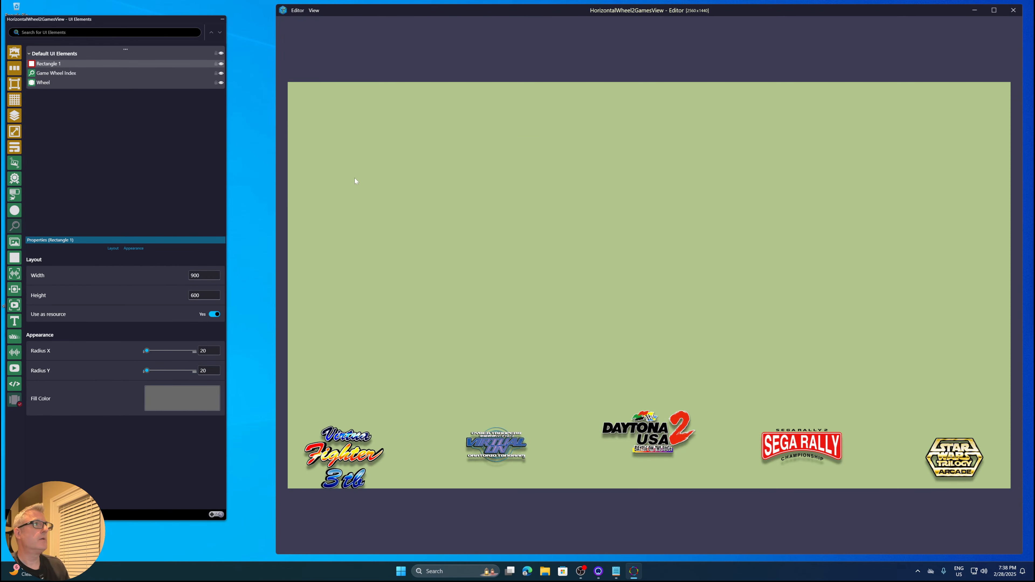
Save the resource rectangle's style over the existing "rounded mask" style, replacing it
right_click(93, 62)
click(133, 167)
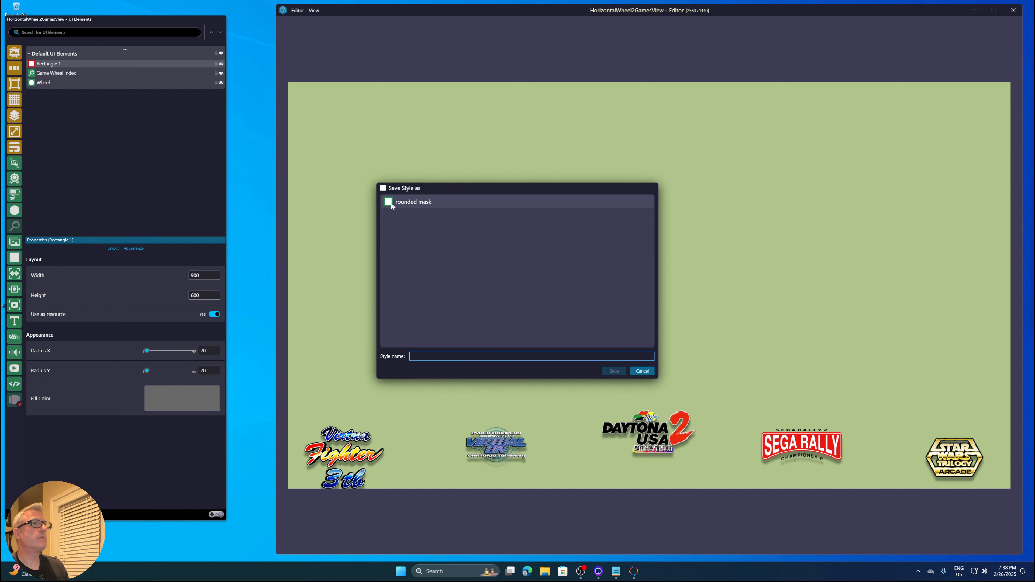
double_click(414, 200)
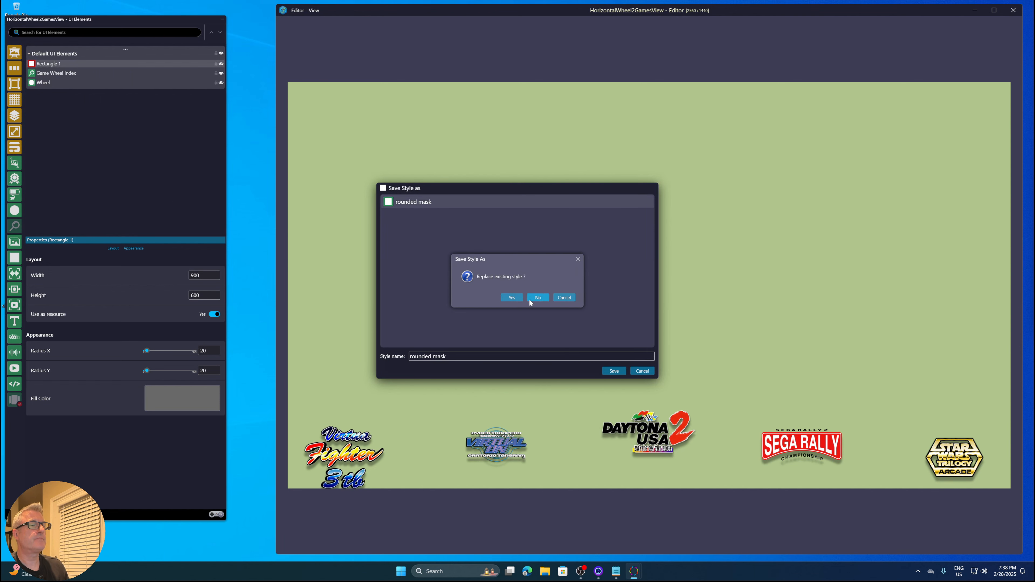
click(519, 299)
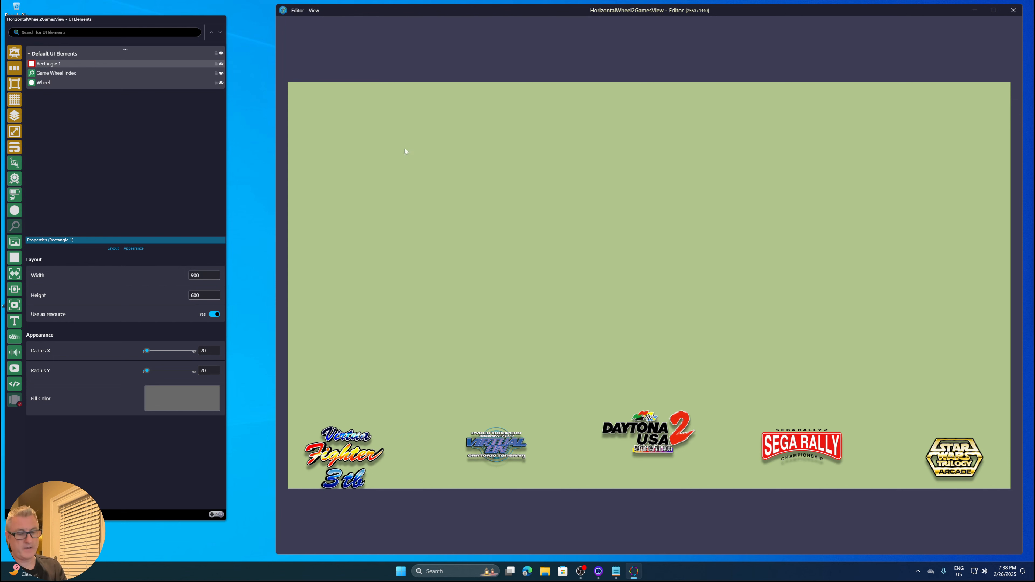
Delete the rectangle, and add a new one using the saved "rounded mask" style
right_click(78, 69)
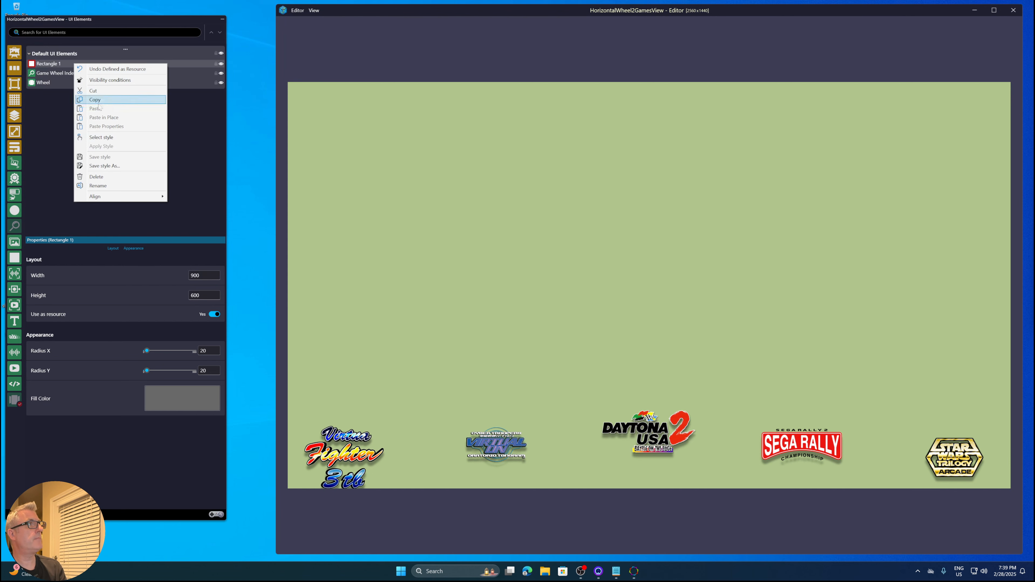
click(103, 184)
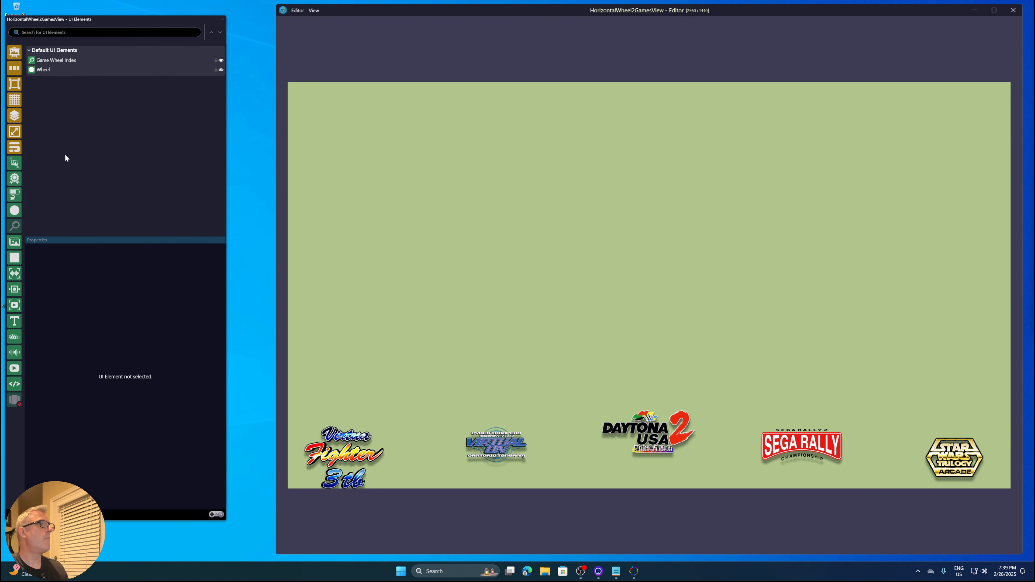
click(14, 258)
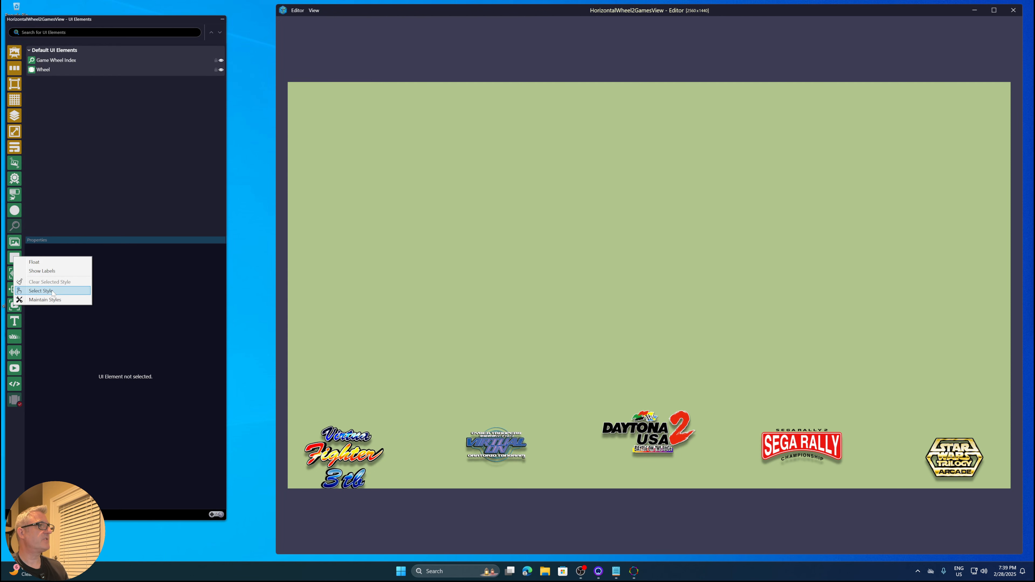
click(33, 292)
double_click(415, 213)
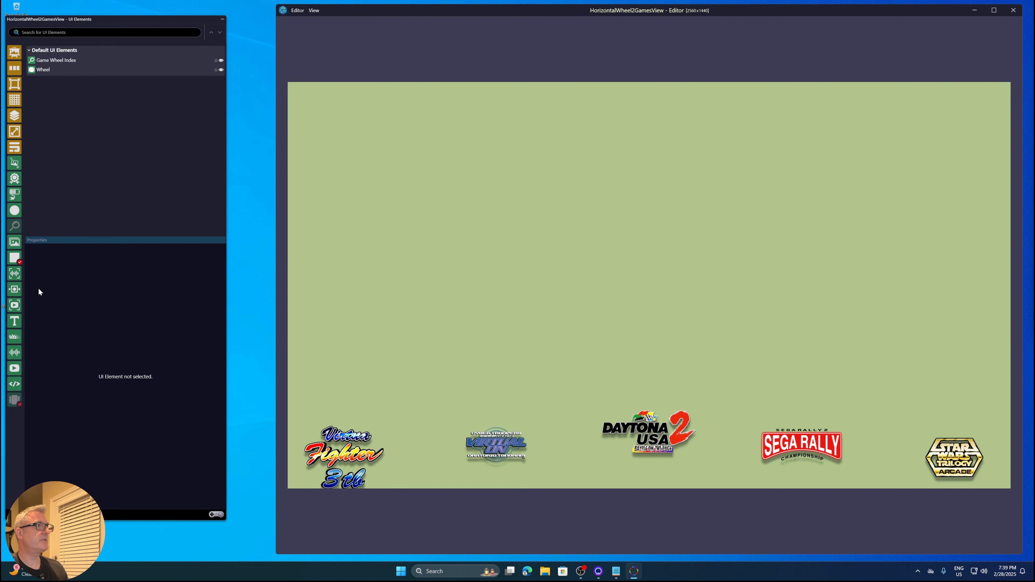
click(16, 262)
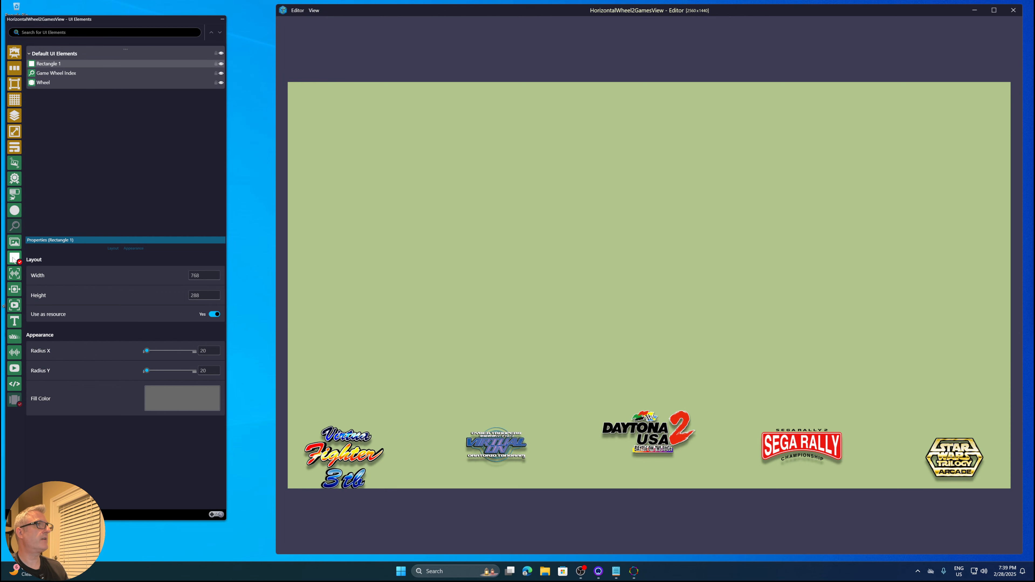
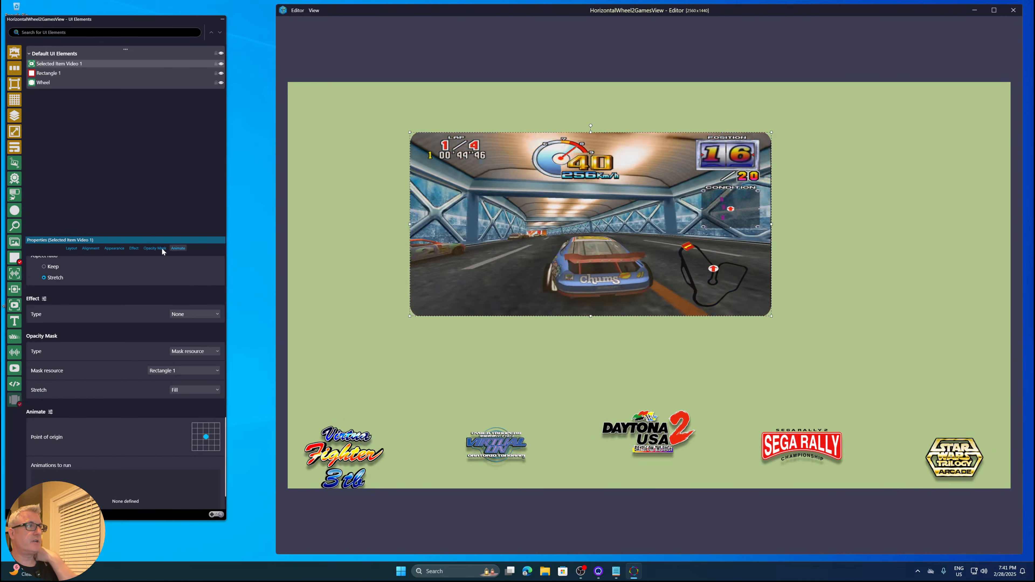
Jump through the Alignment, Appearance and Effect property sections of the selected game video
click(83, 247)
click(109, 247)
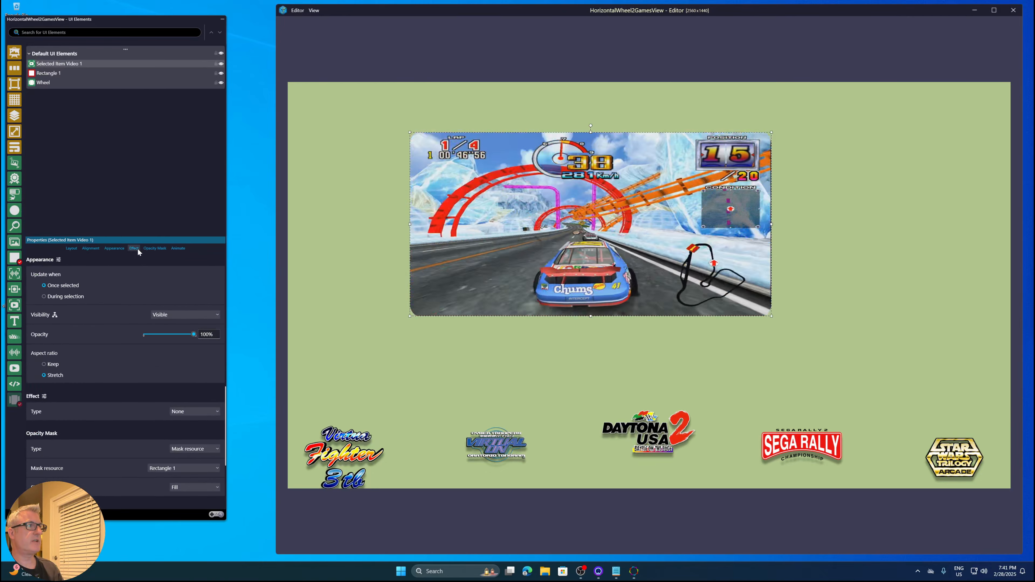
click(137, 249)
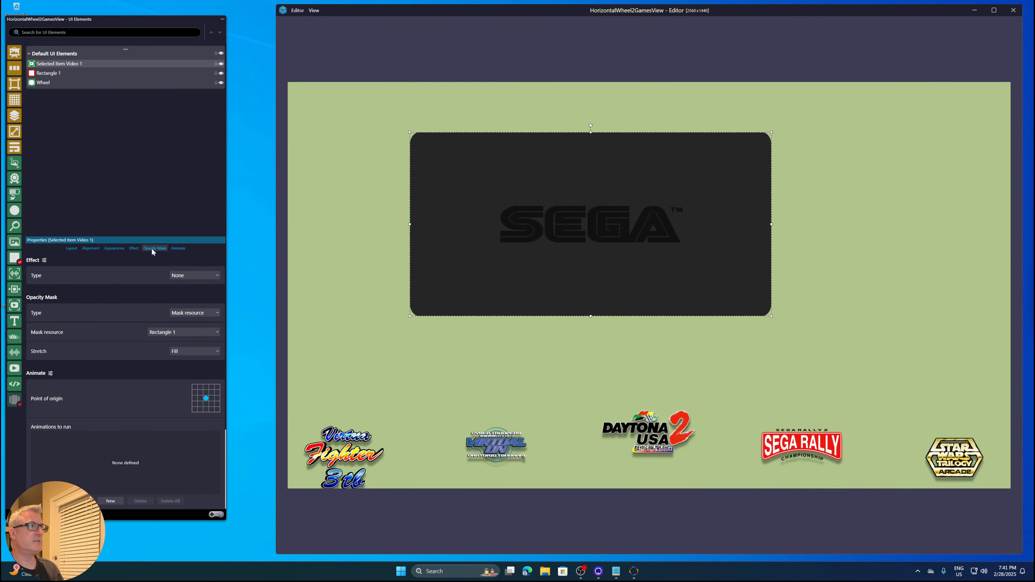
Zoom the UI Elements window out to 73% and back in to 82%, repositioning it beside the editor
drag(138, 19, 138, 14)
drag(222, 514, 238, 484)
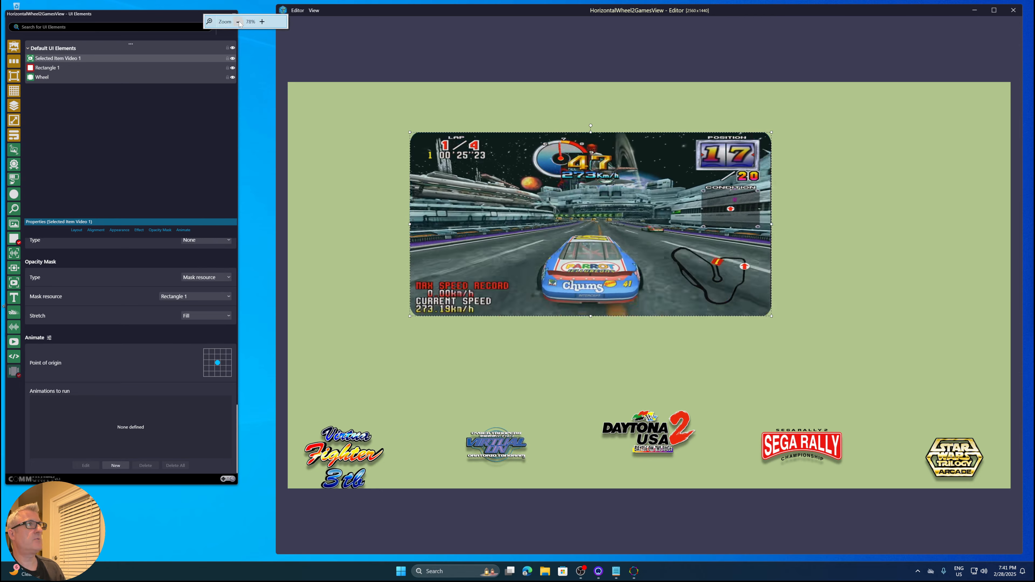
click(238, 21)
click(238, 21)
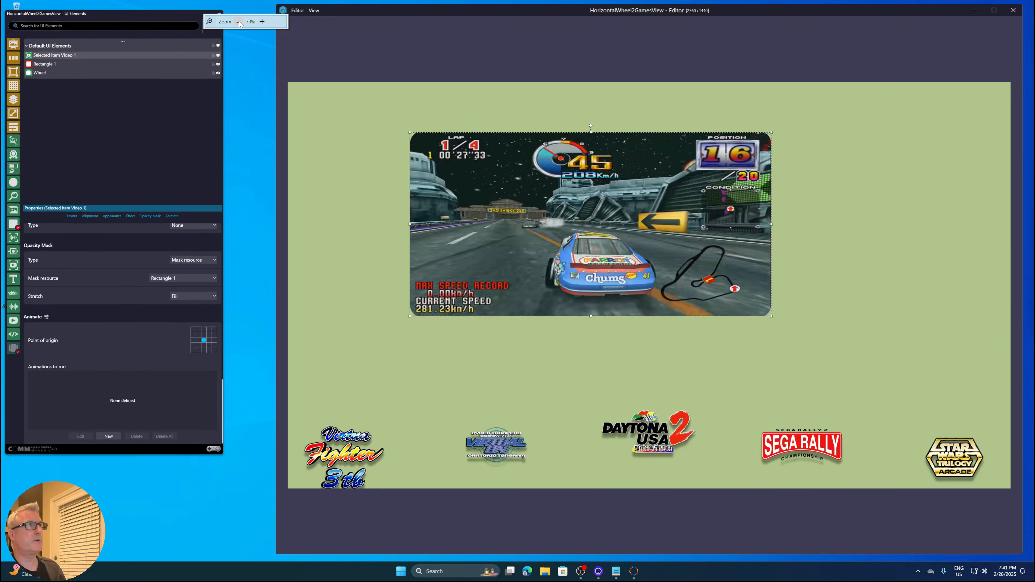
click(238, 22)
click(262, 22)
click(262, 22)
click(262, 22)
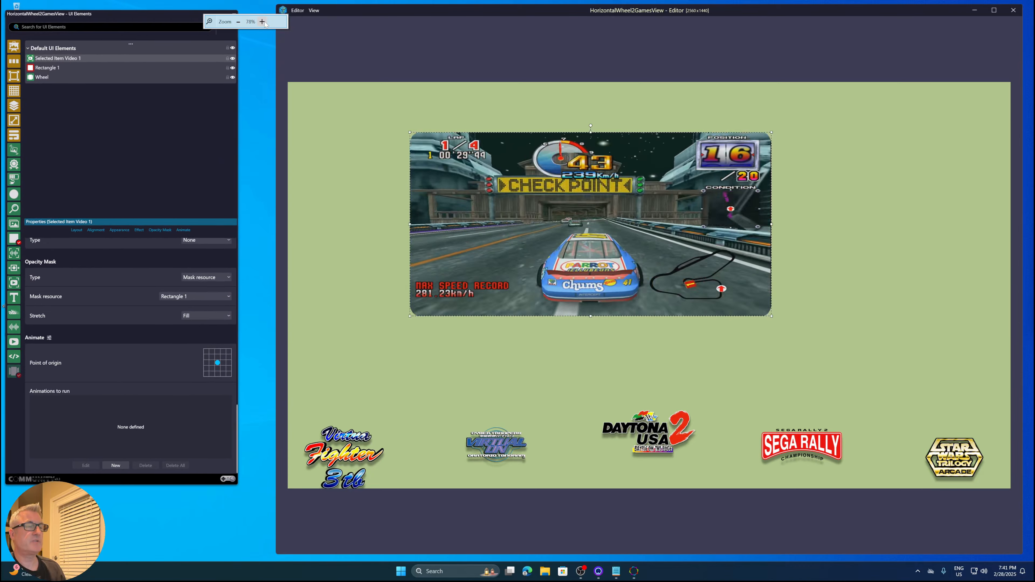
click(262, 21)
click(262, 22)
drag(159, 16, 168, 23)
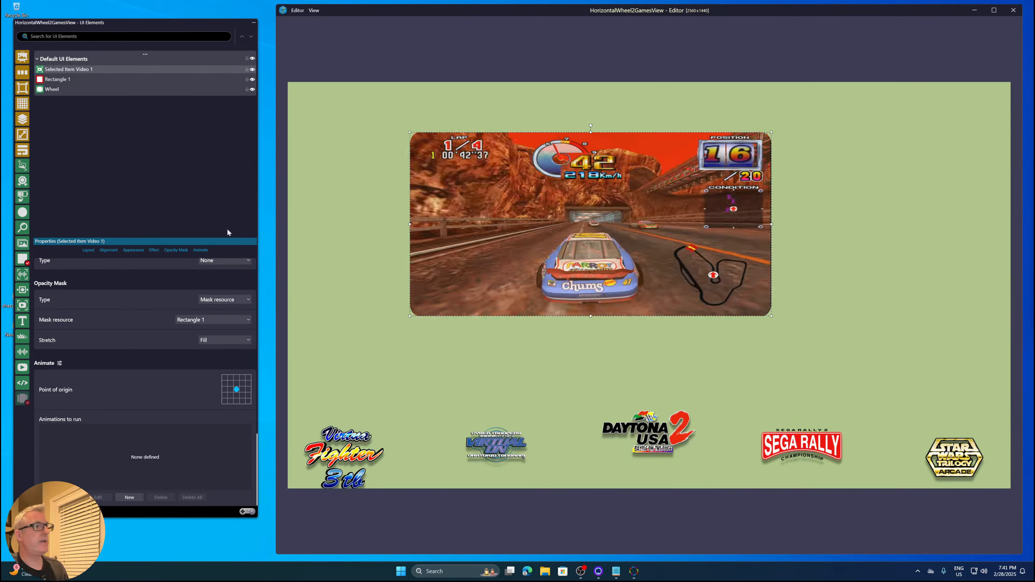
Close the current view's editor, switch to the WoodPanels theme and open its PlatformWheel1FiltersView for editing
click(298, 10)
click(313, 33)
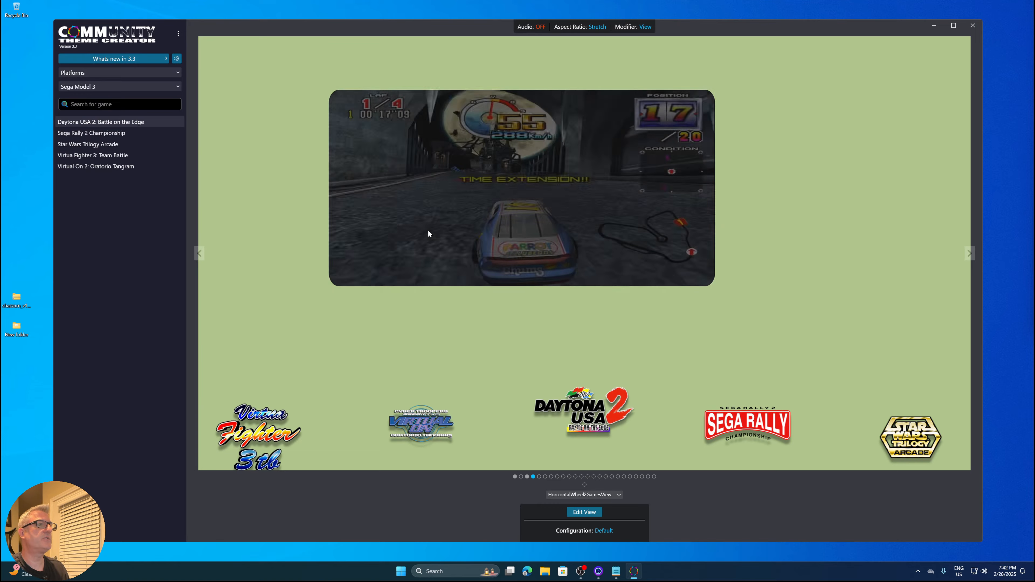
click(122, 62)
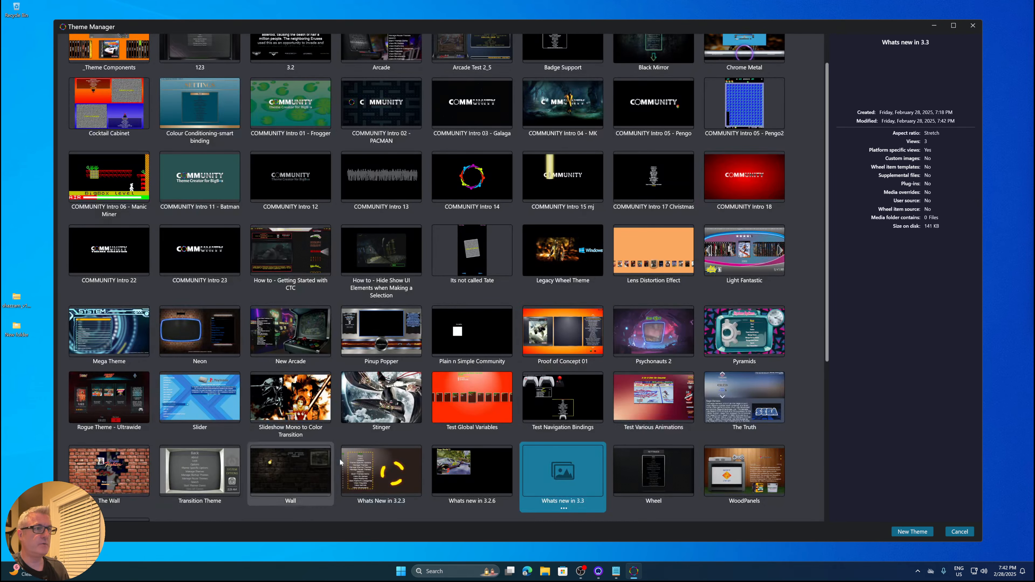
double_click(758, 476)
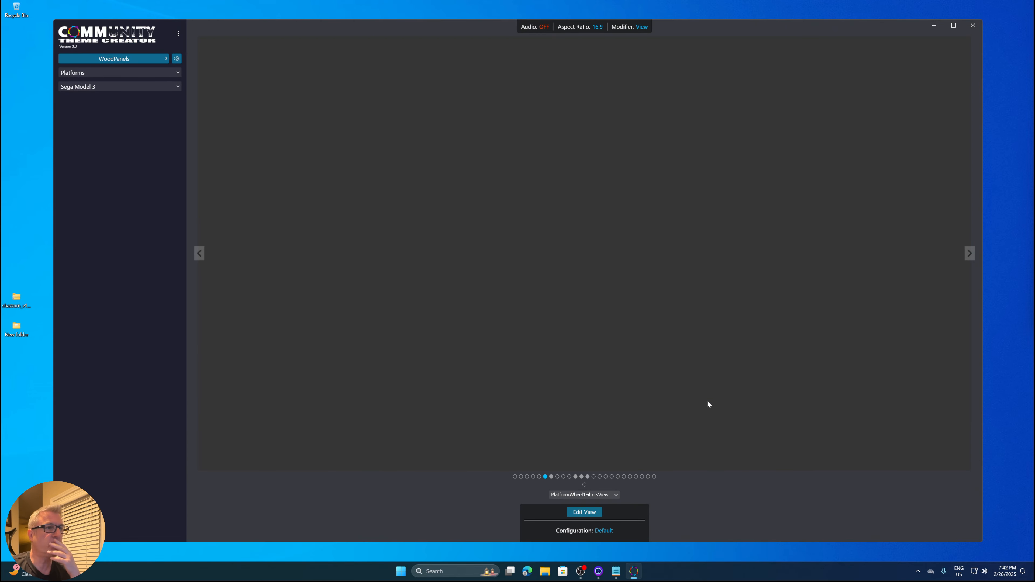
click(588, 514)
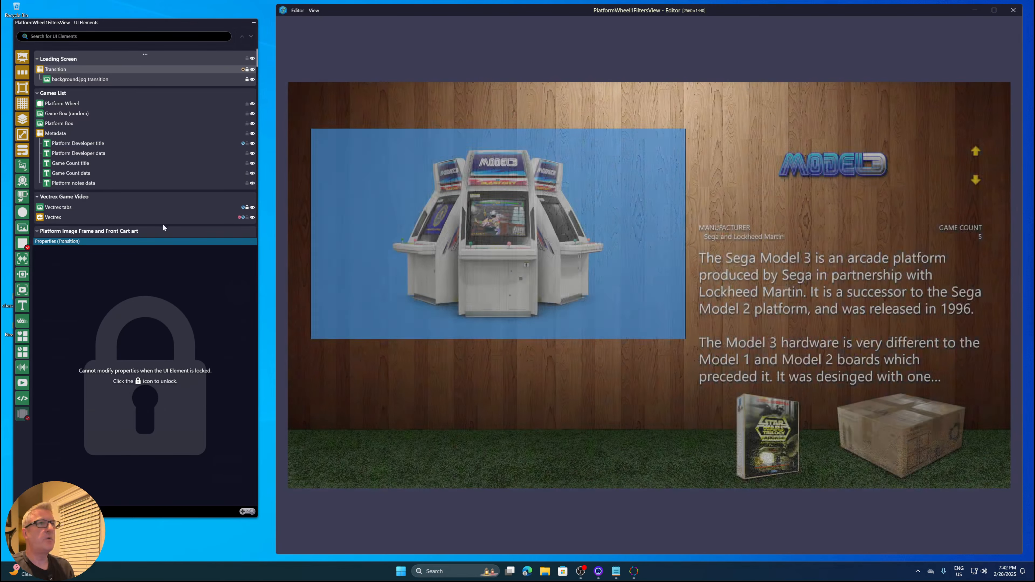
Look through the long UI elements list of the WoodPanels platform view
scroll(144, 121, down, 3)
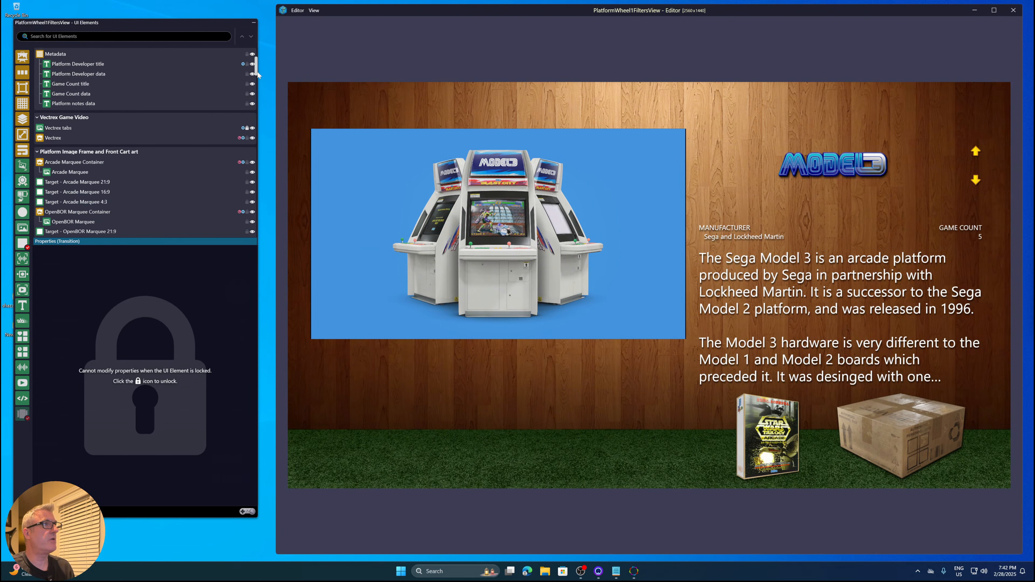
scroll(257, 72, down, 5)
drag(261, 90, 259, 68)
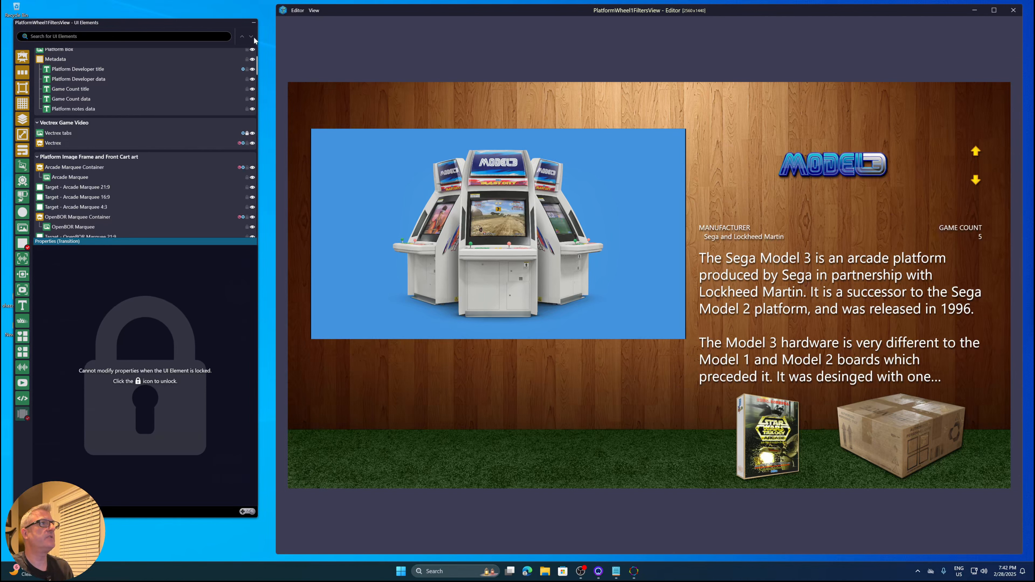
Scale the UI Elements window down and up, leaving it slightly larger, and return to the beginning of the elements list
right_click(230, 23)
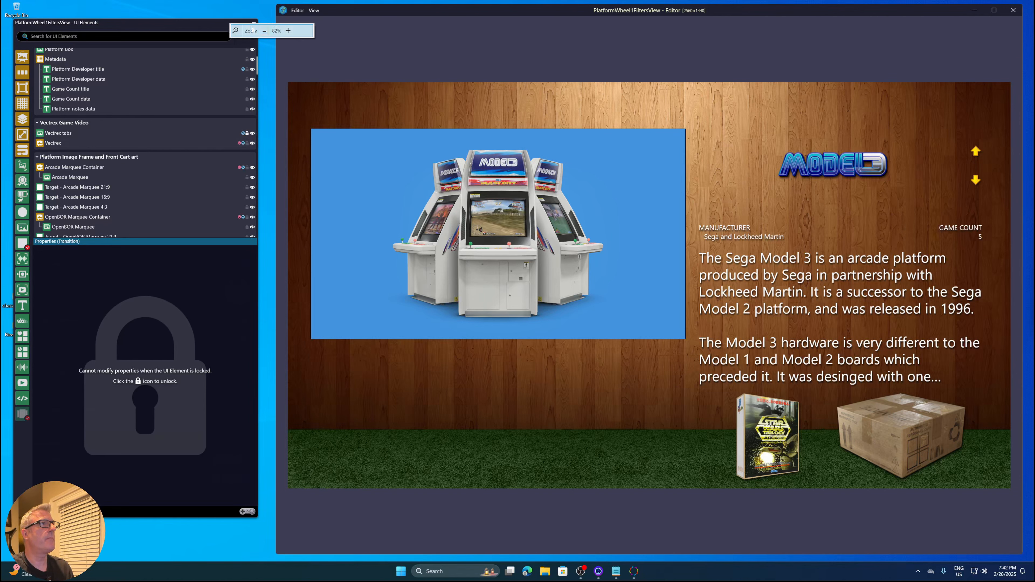
click(288, 30)
scroll(106, 151, down, 10)
scroll(106, 150, up, 10)
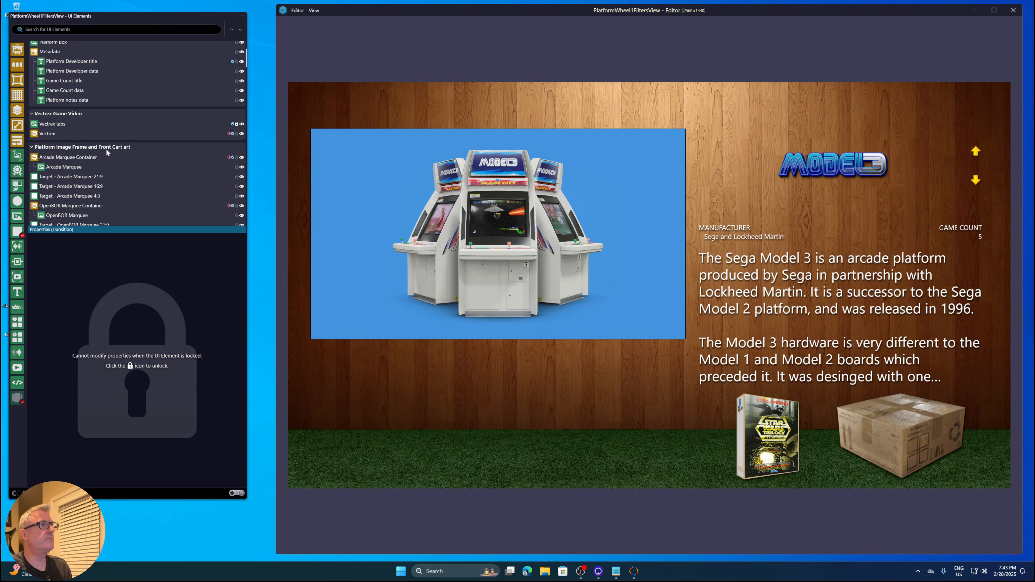
scroll(107, 150, down, 5)
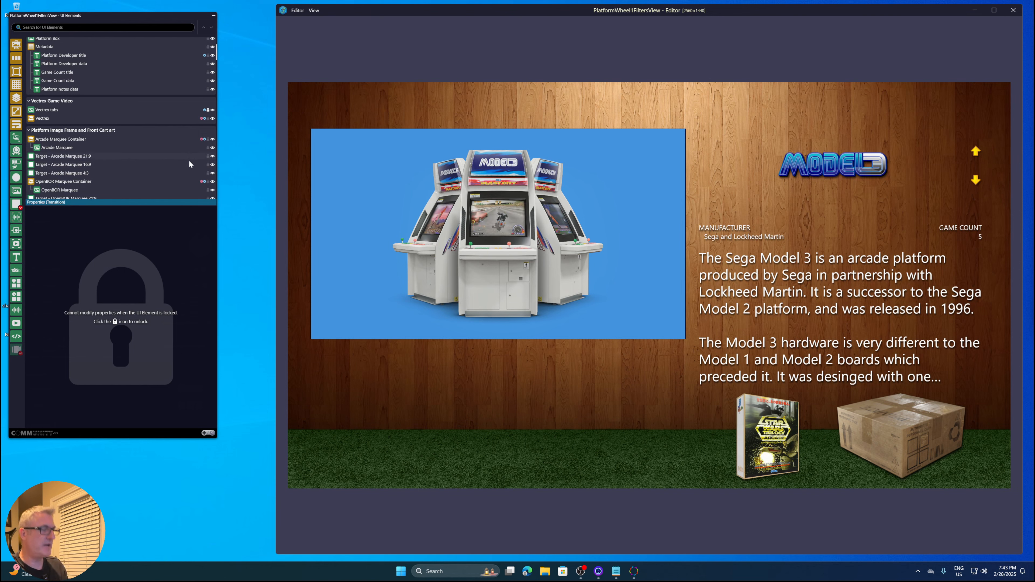
scroll(178, 170, up, 4)
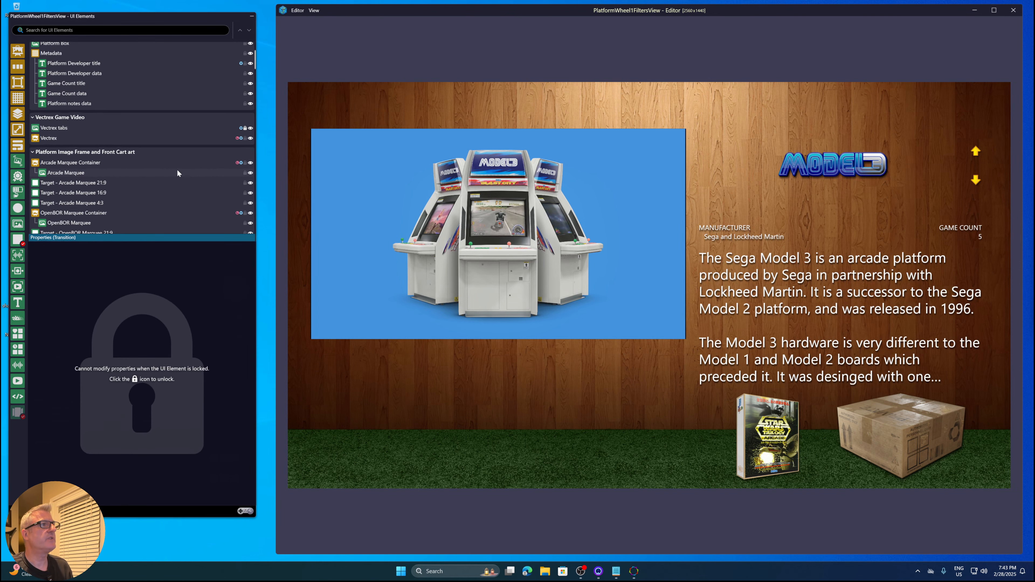
scroll(178, 173, up, 2)
scroll(178, 174, up, 3)
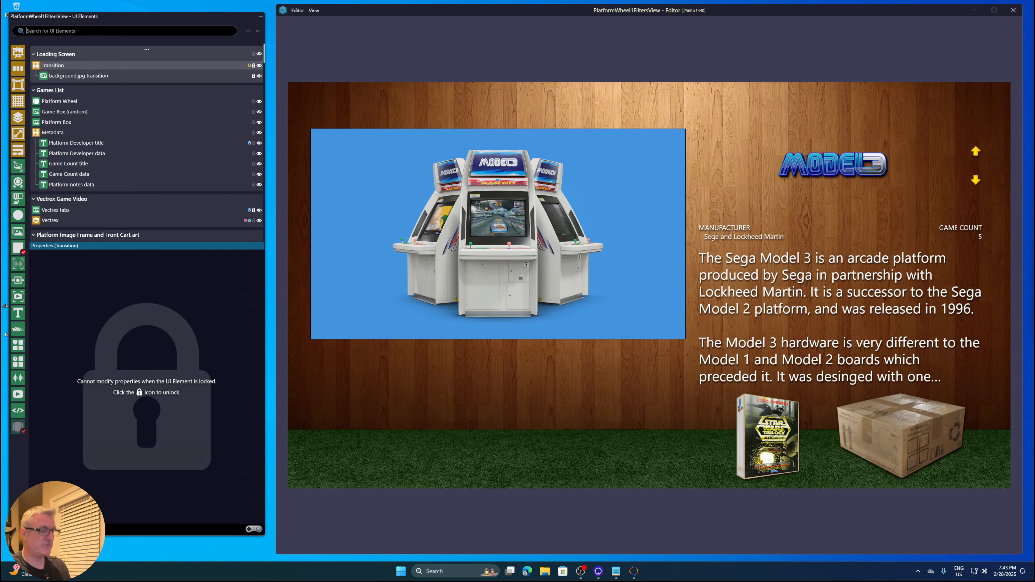
Search the UI elements for "sony", cycle through the matching targets to Sony Vita 21:9, and clear the search
text(sony)
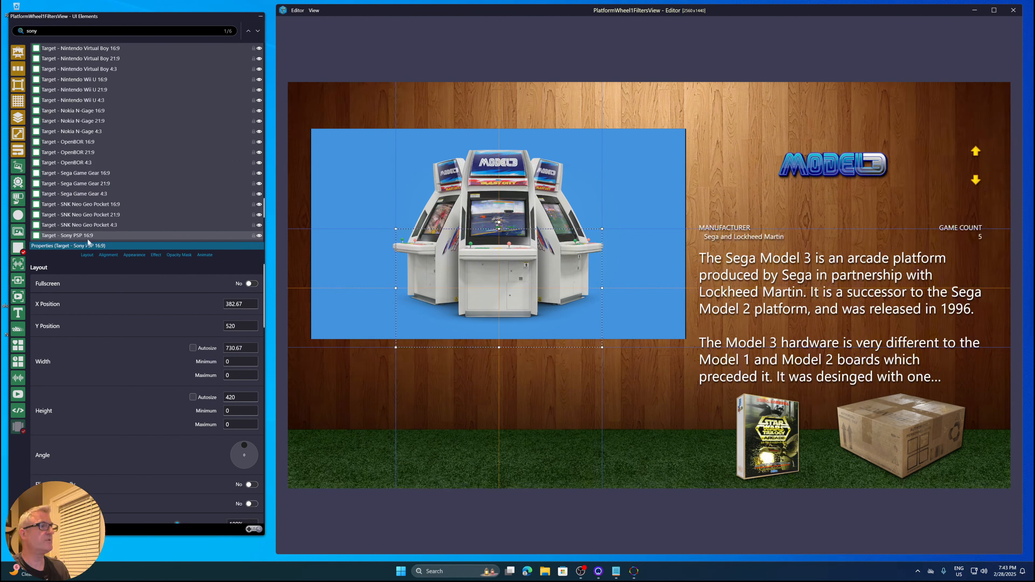
click(258, 31)
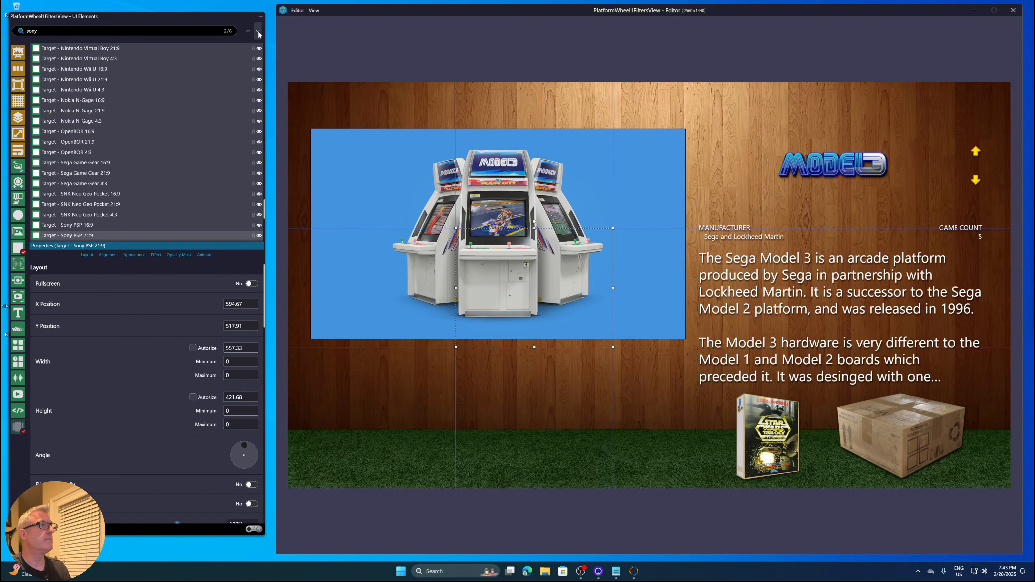
click(258, 31)
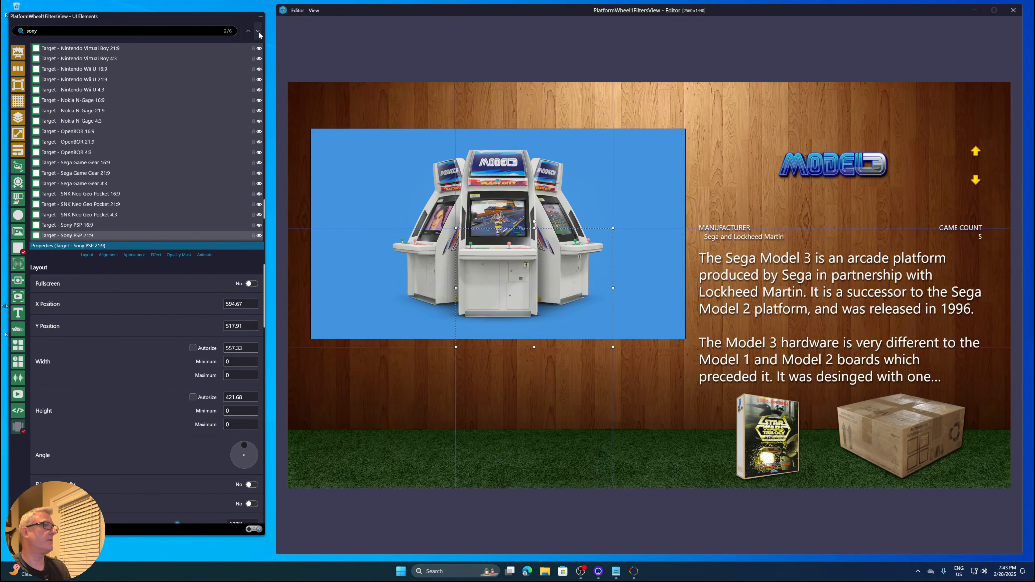
click(258, 31)
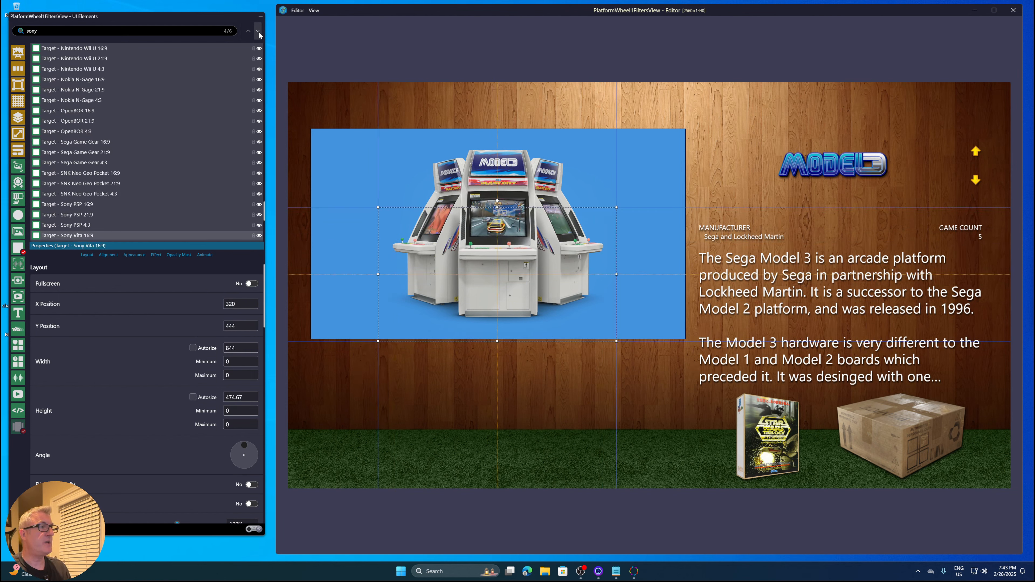
click(258, 31)
click(258, 31)
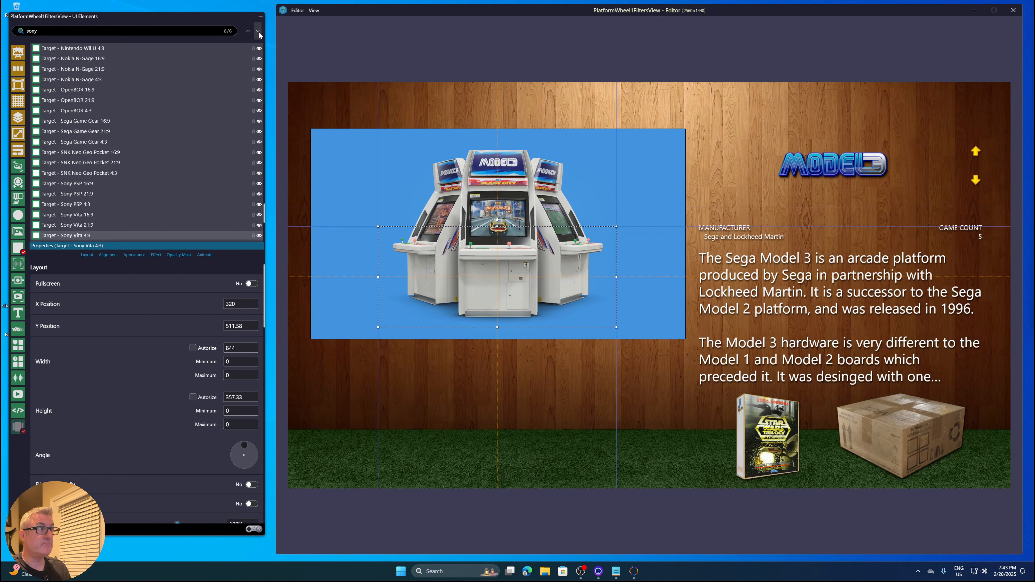
click(258, 31)
click(259, 31)
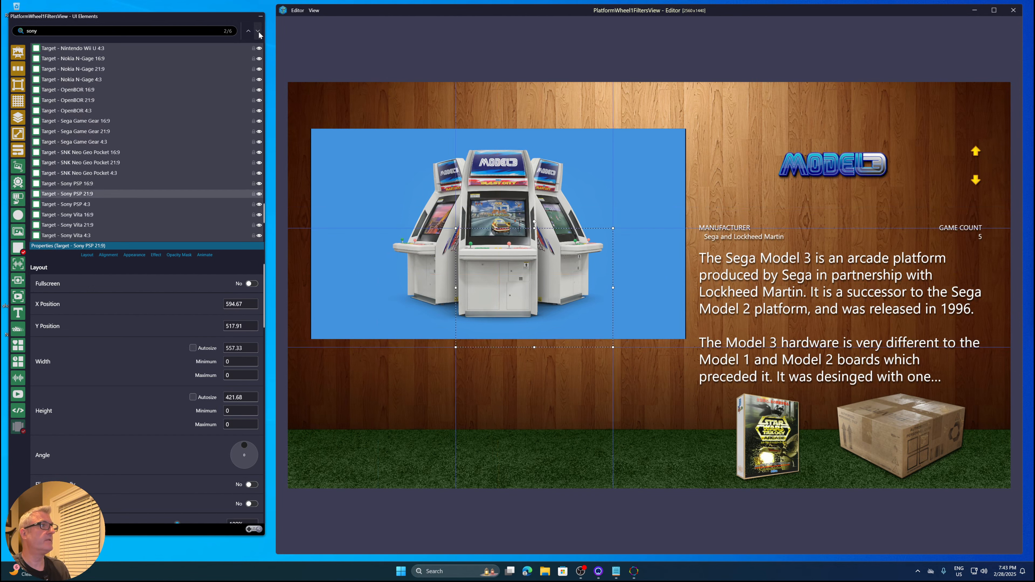
click(258, 31)
click(258, 31)
click(258, 31)
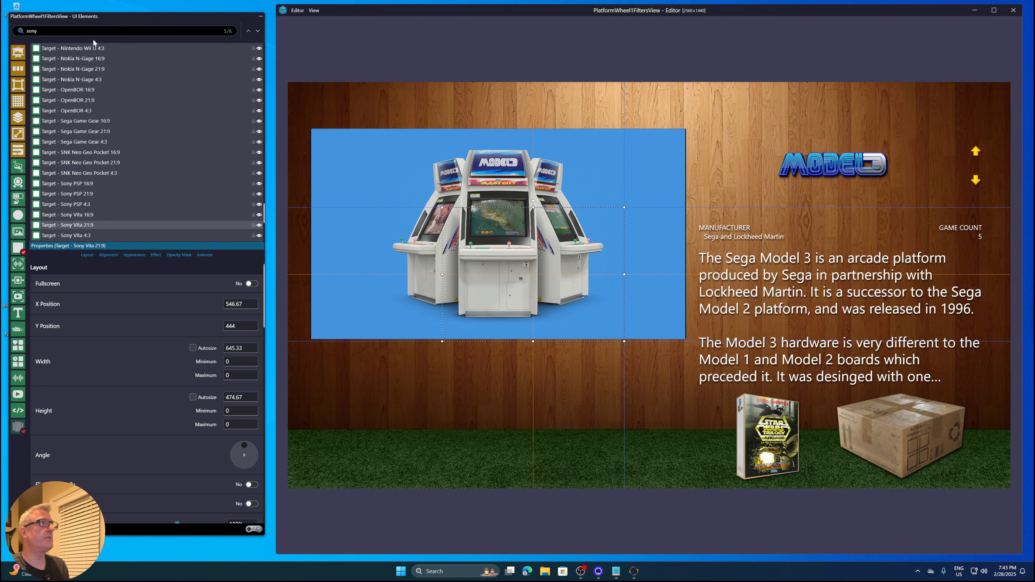
double_click(33, 30)
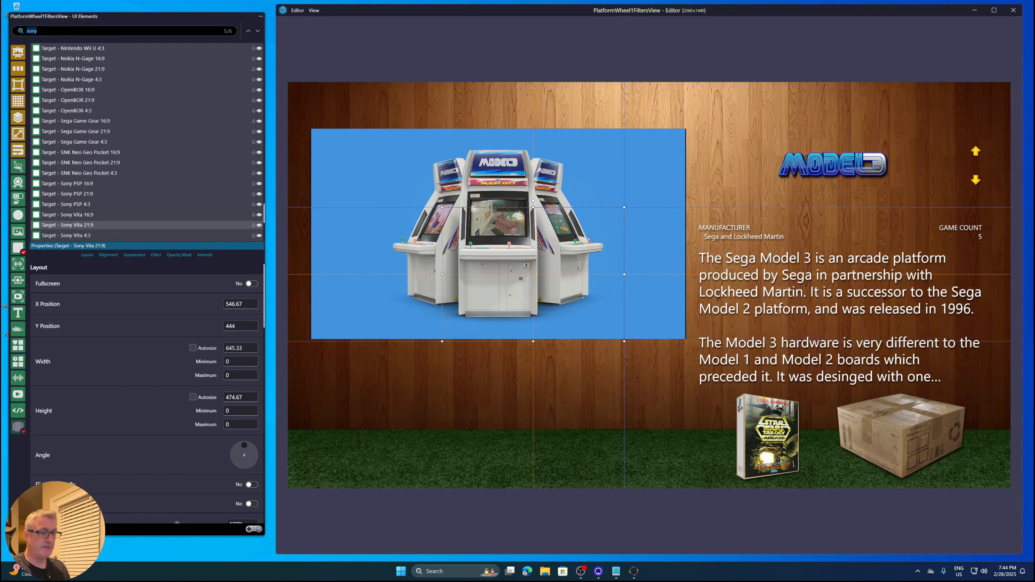
key(BackSpace)
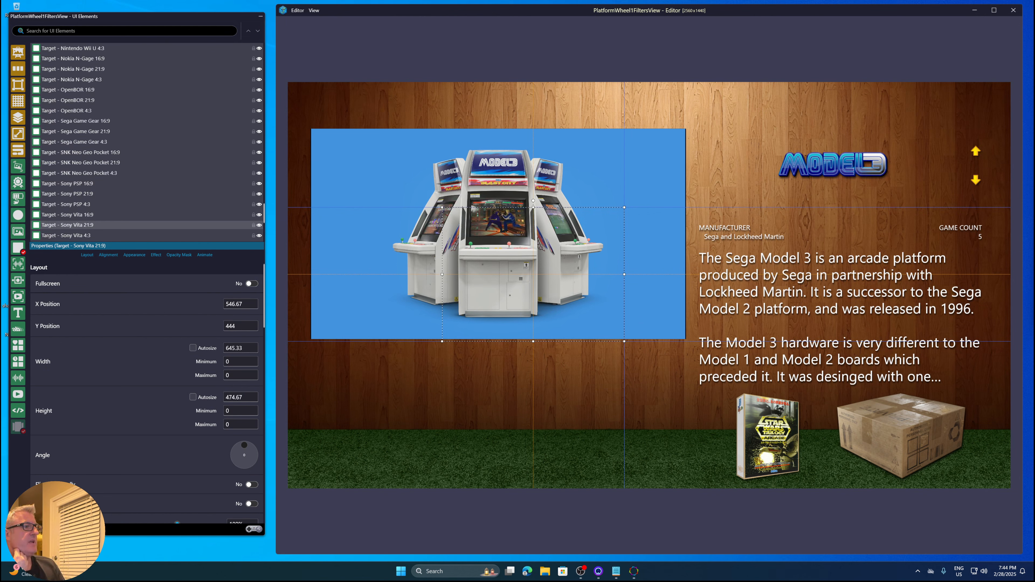
Collapse the UI Elements window to its search bar and reposition it beside the editor
click(261, 17)
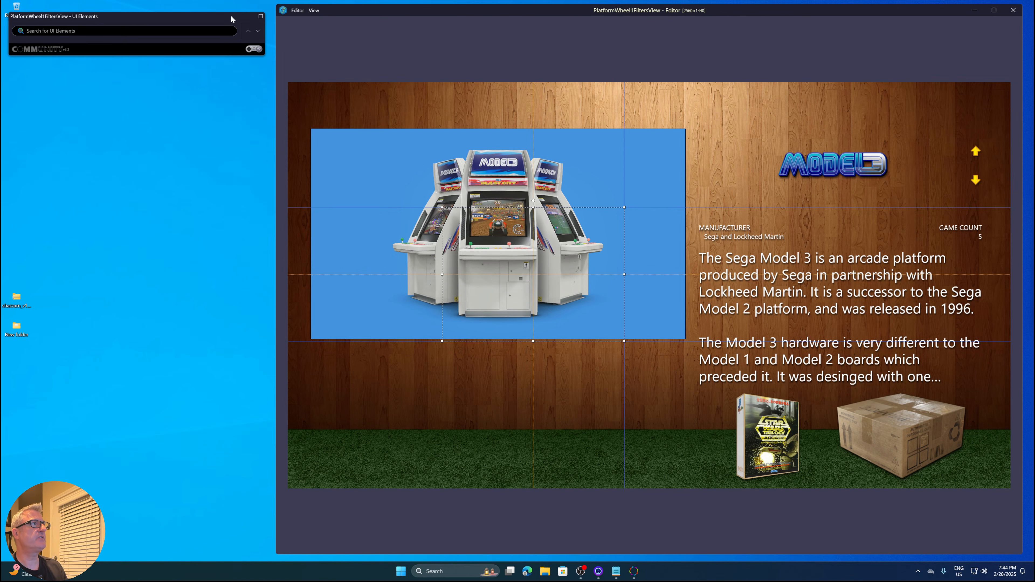
drag(231, 15, 230, 69)
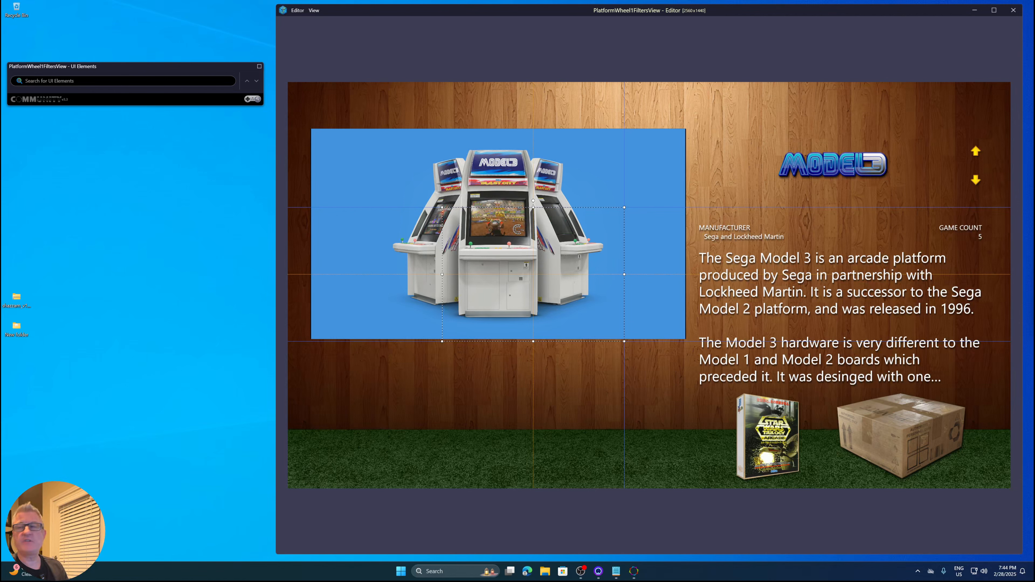
click(253, 100)
drag(261, 94, 199, 133)
double_click(192, 128)
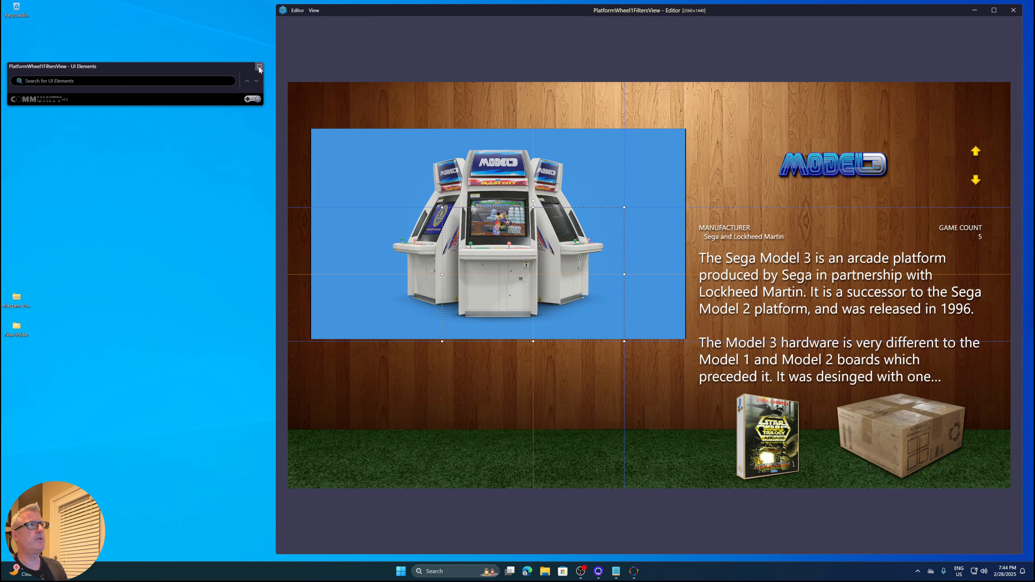
drag(223, 67, 224, 48)
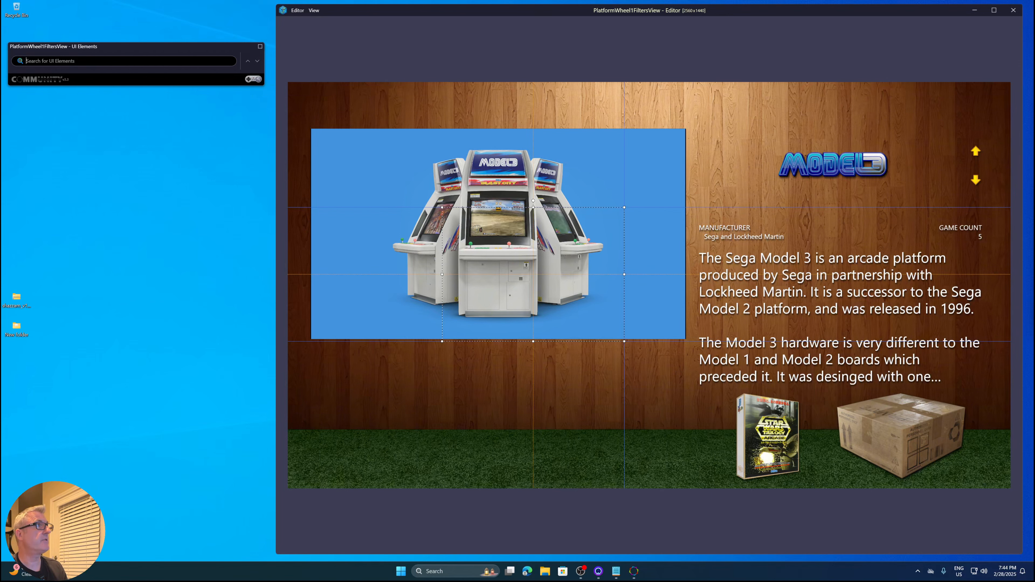
Search for "wheel" from the collapsed UI Elements window to select the Platform Wheel, and clear the search
text(wheel)
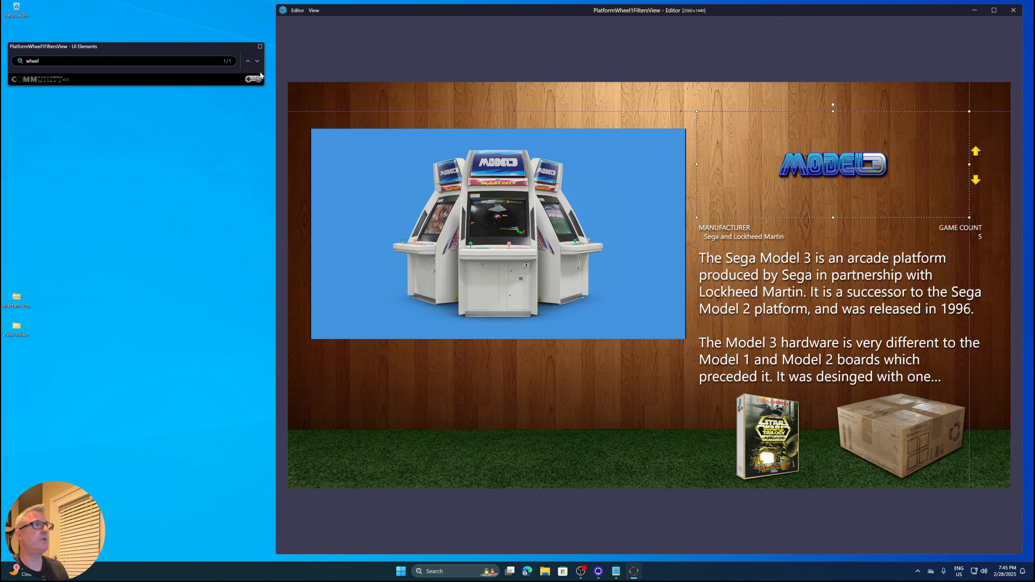
double_click(32, 61)
key(BackSpace)
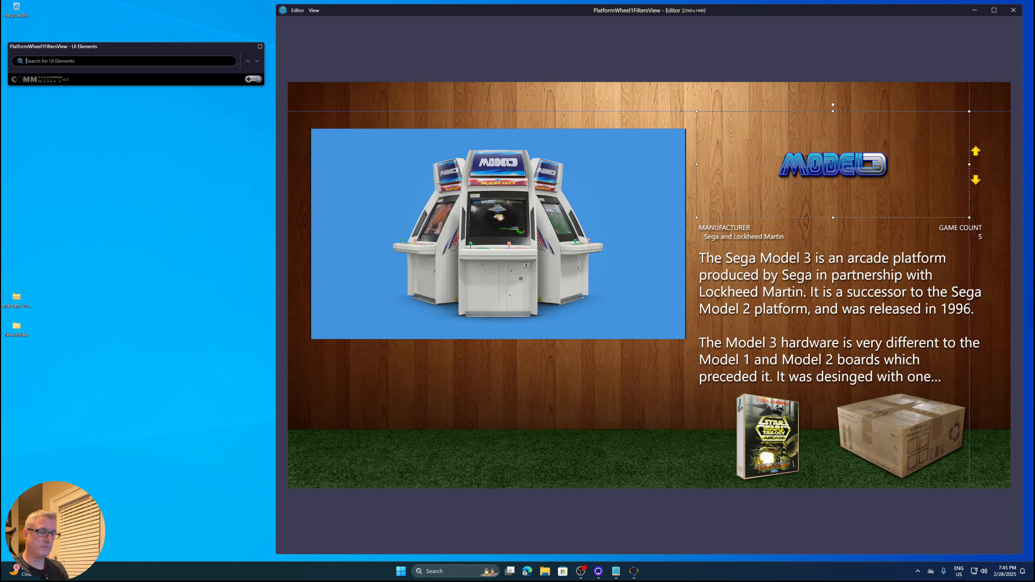
Expand the UI Elements window to its full size and move it up beside the editor
click(259, 46)
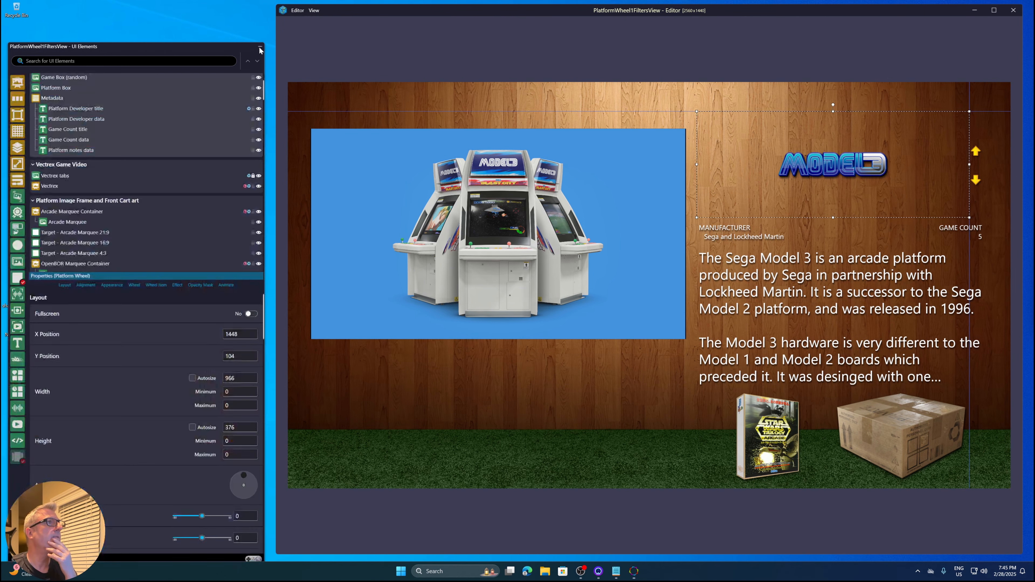
drag(113, 48, 114, 24)
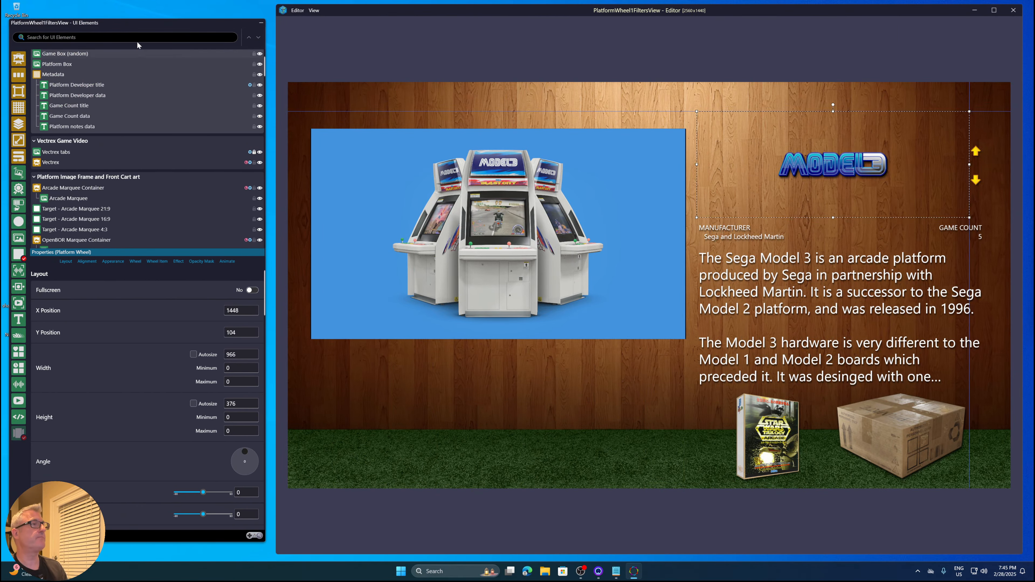
mouse_move(138, 25)
mouse_down()
mouse_move(239, 24)
mouse_move(136, 27)
mouse_up()
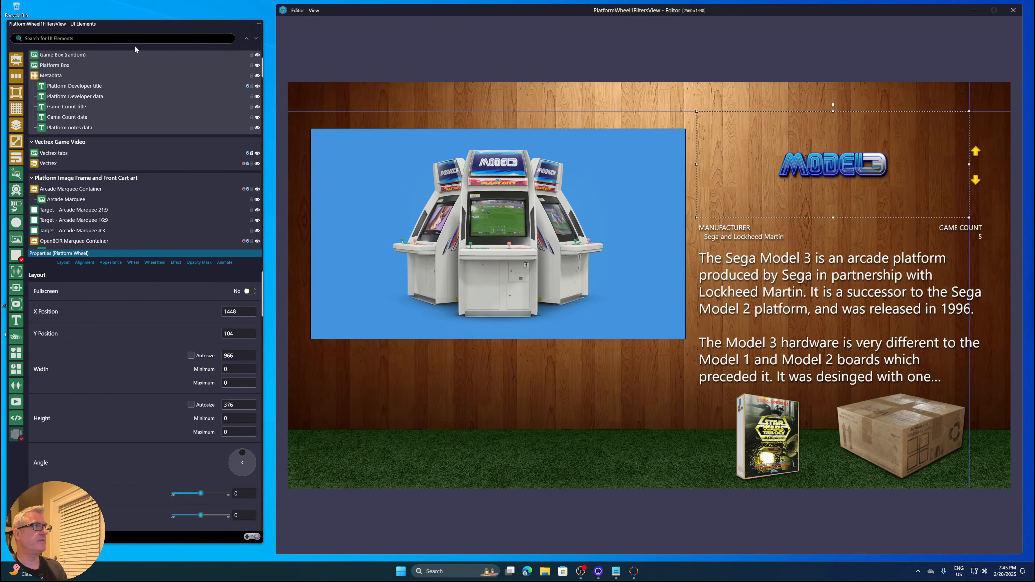
Float the element toolbox over the editor's upper corner, and dock it back into the UI Elements window
right_click(16, 64)
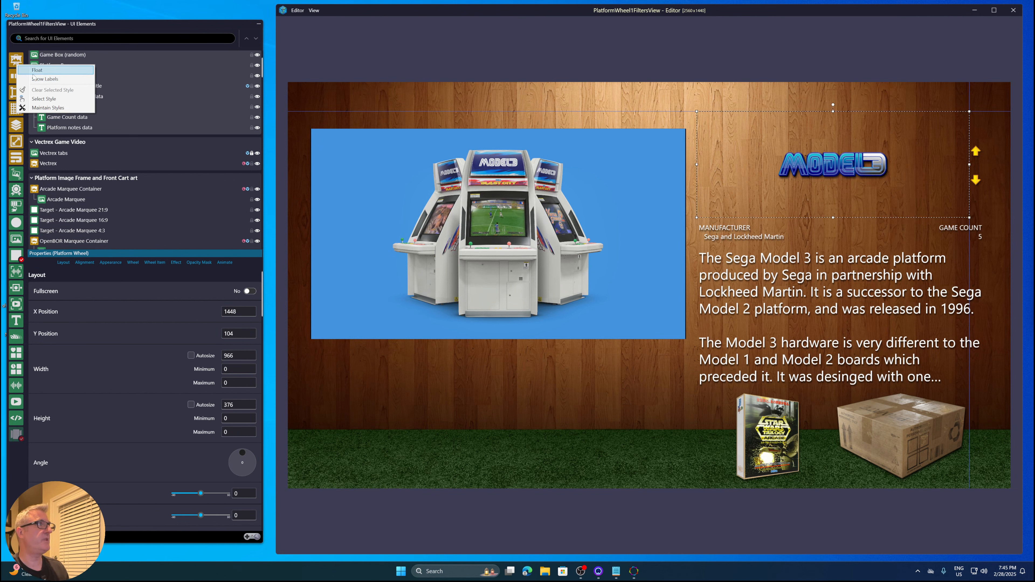
click(36, 71)
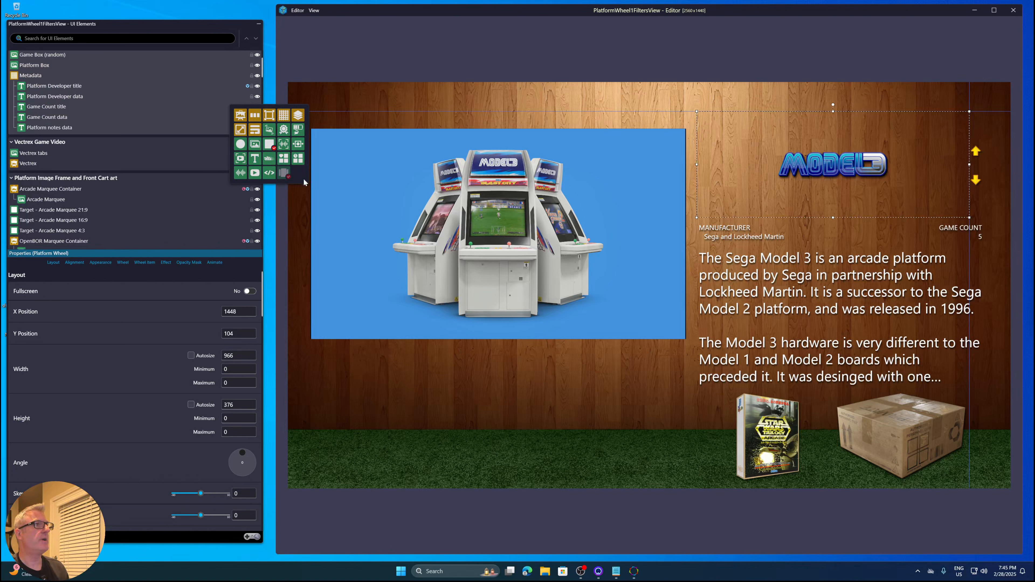
drag(275, 172, 342, 101)
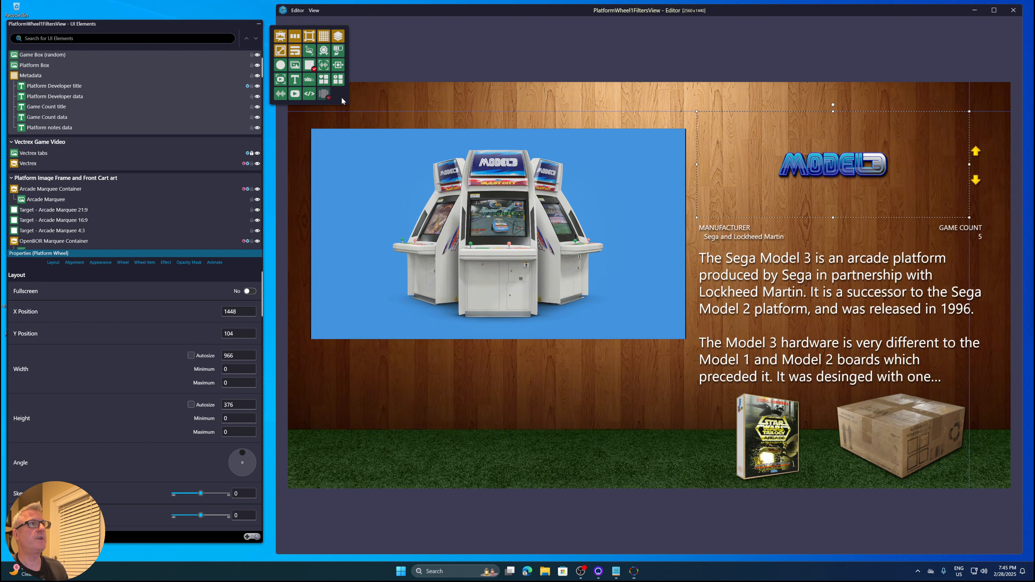
mouse_move(328, 100)
mouse_down()
mouse_move(866, 214)
mouse_move(600, 261)
mouse_move(354, 123)
mouse_move(451, 107)
mouse_move(913, 179)
mouse_move(340, 106)
mouse_up()
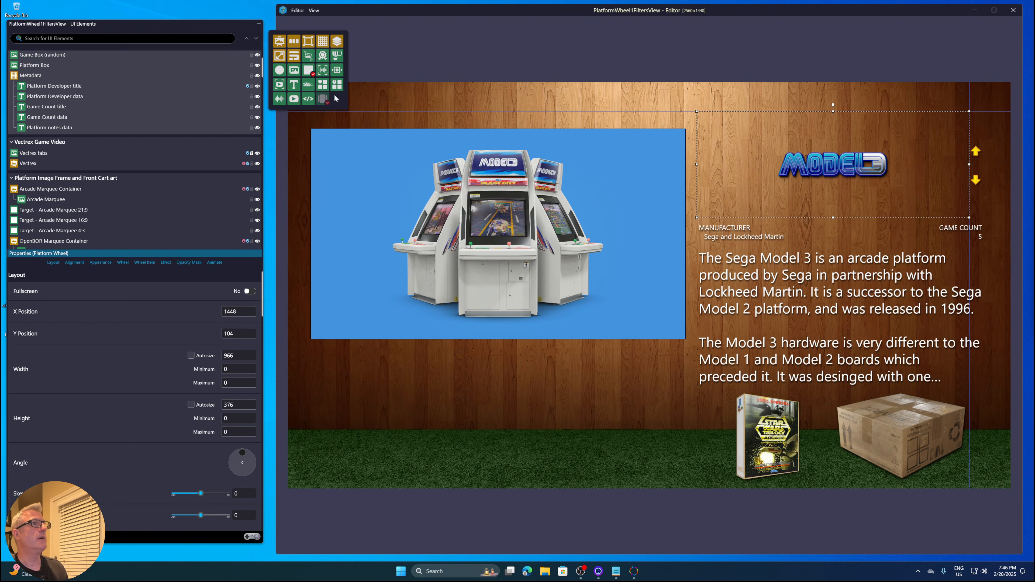
right_click(324, 43)
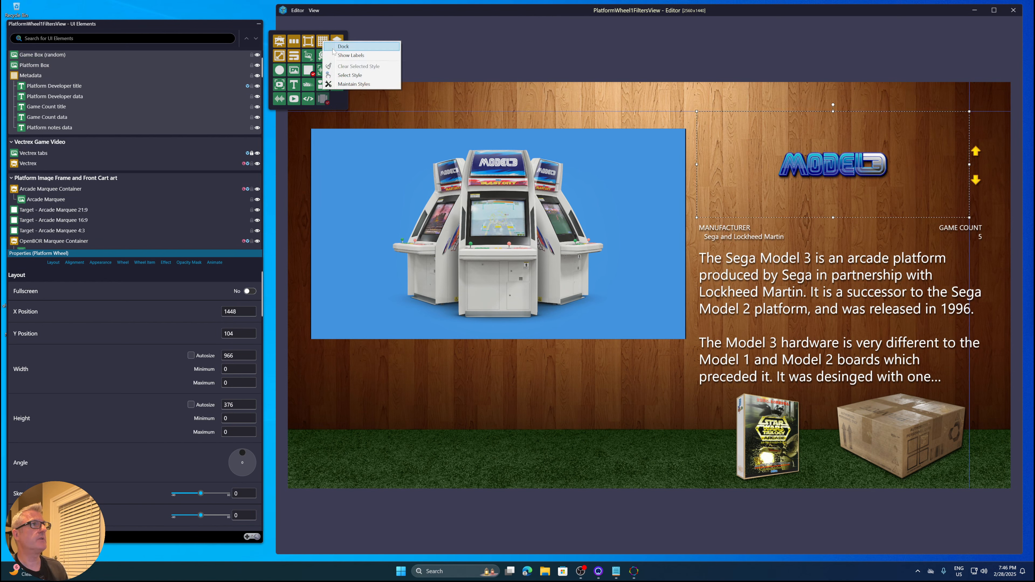
click(343, 46)
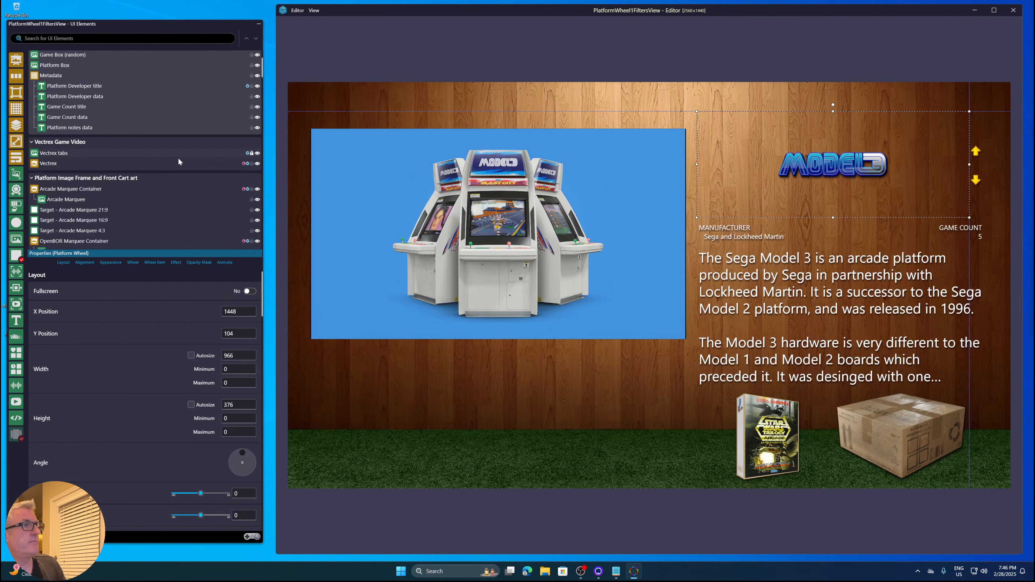
Open the OpenBOR Marquee Container's background color picker to examine its options, and cancel it without changing the color
click(122, 241)
scroll(145, 343, down, 10)
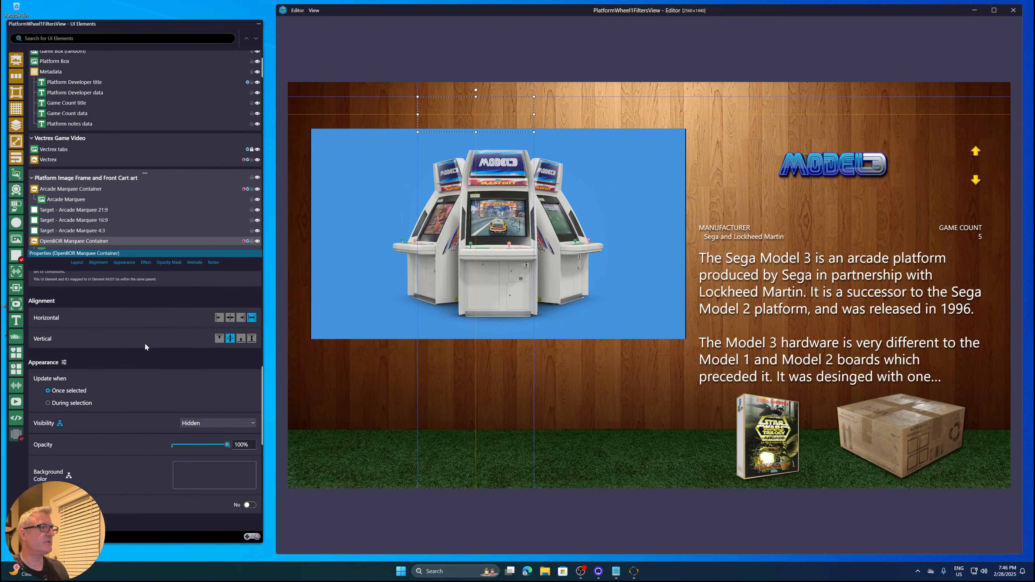
scroll(146, 347, down, 2)
click(208, 434)
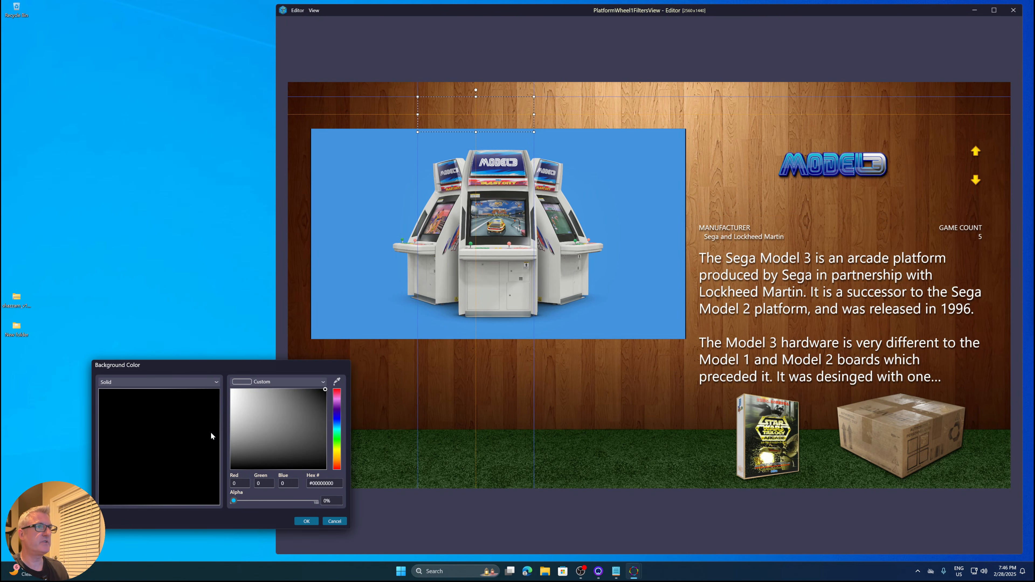
drag(256, 362, 195, 181)
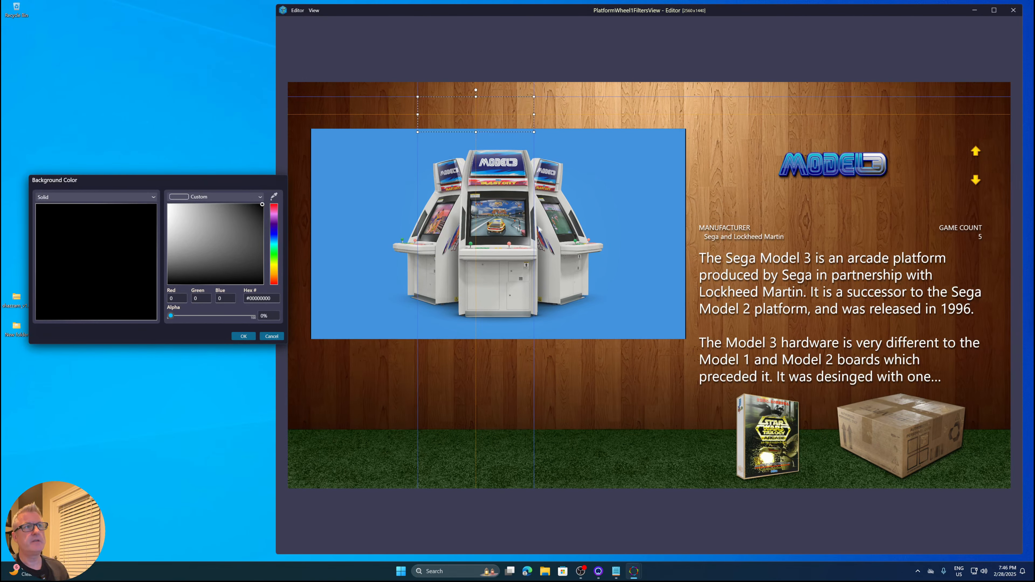
click(272, 336)
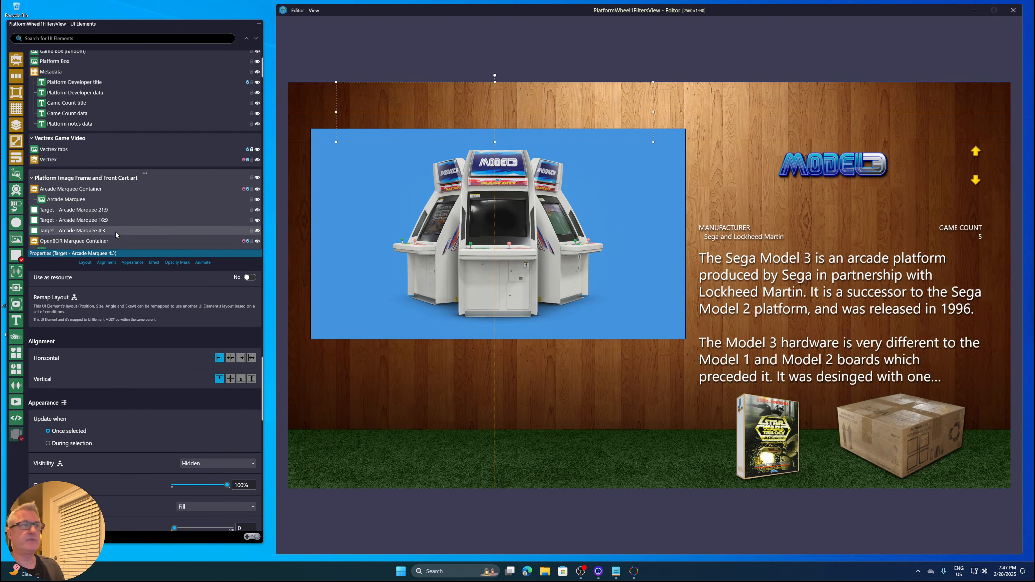
Examine the appearance properties of Target - Arcade Marquee 21:9 and the layout properties of Platform Developer title, and browse the Games List elements
click(99, 210)
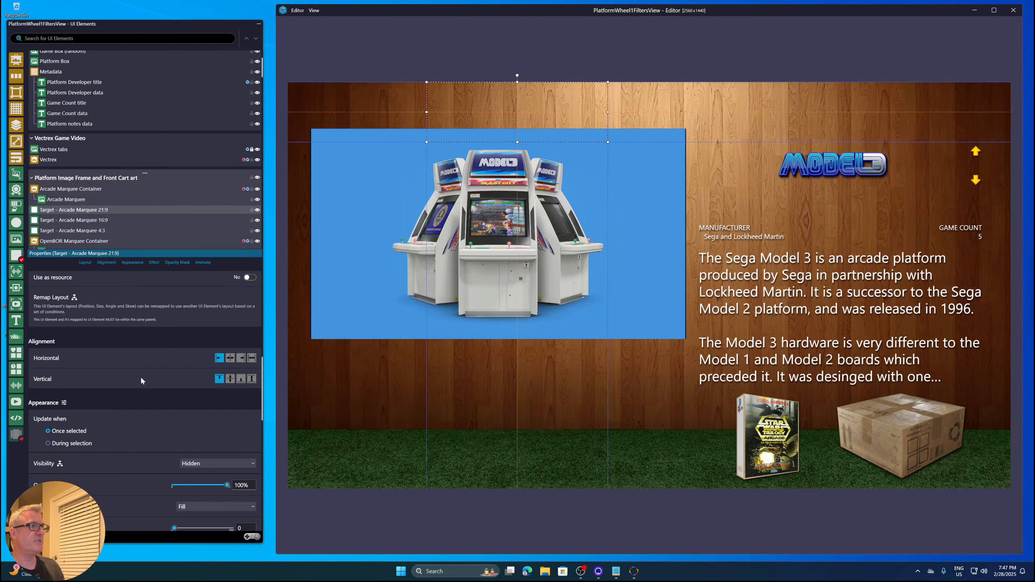
scroll(163, 405, down, 3)
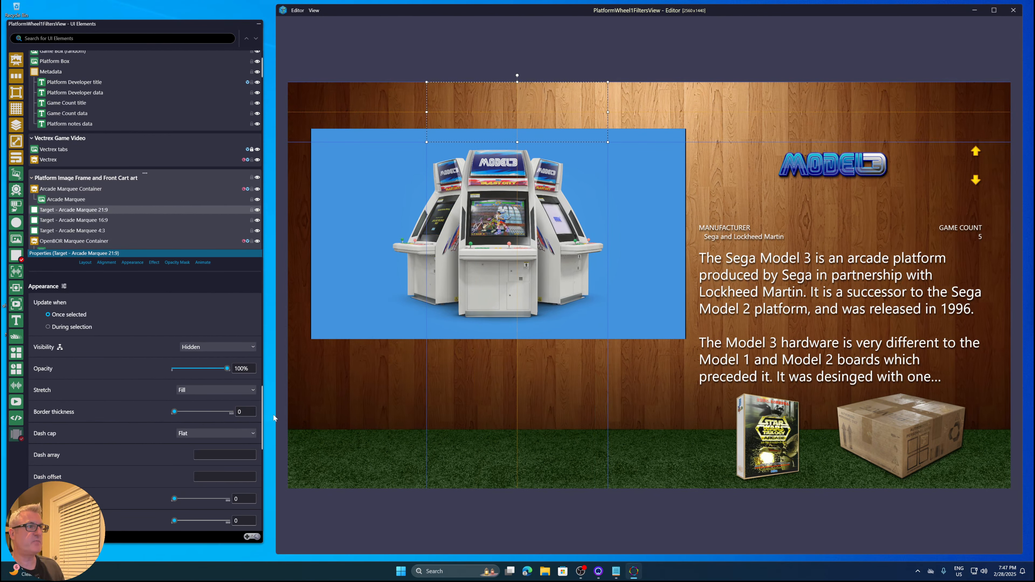
click(78, 83)
scroll(95, 106, up, 2)
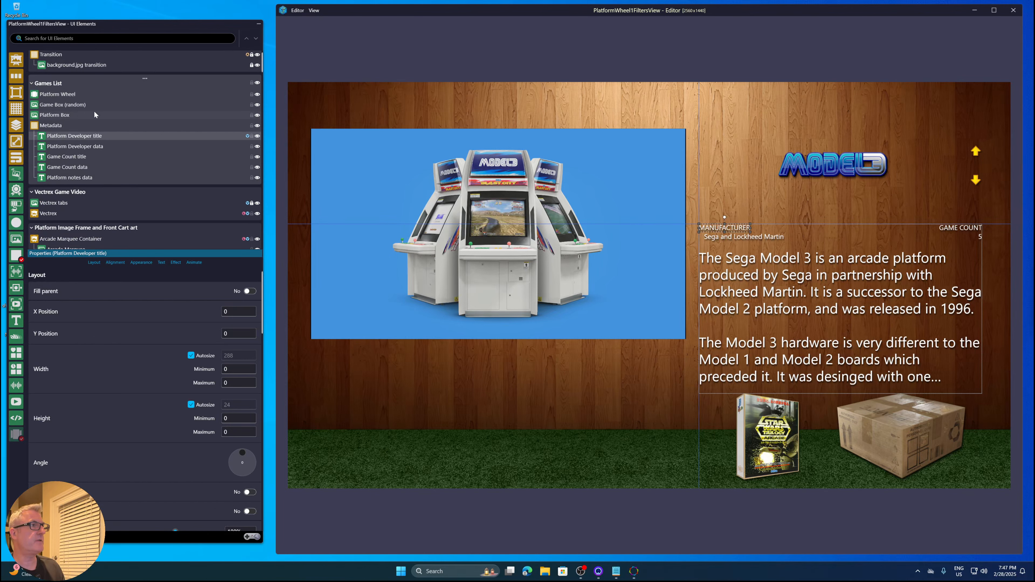
scroll(94, 115, up, 1)
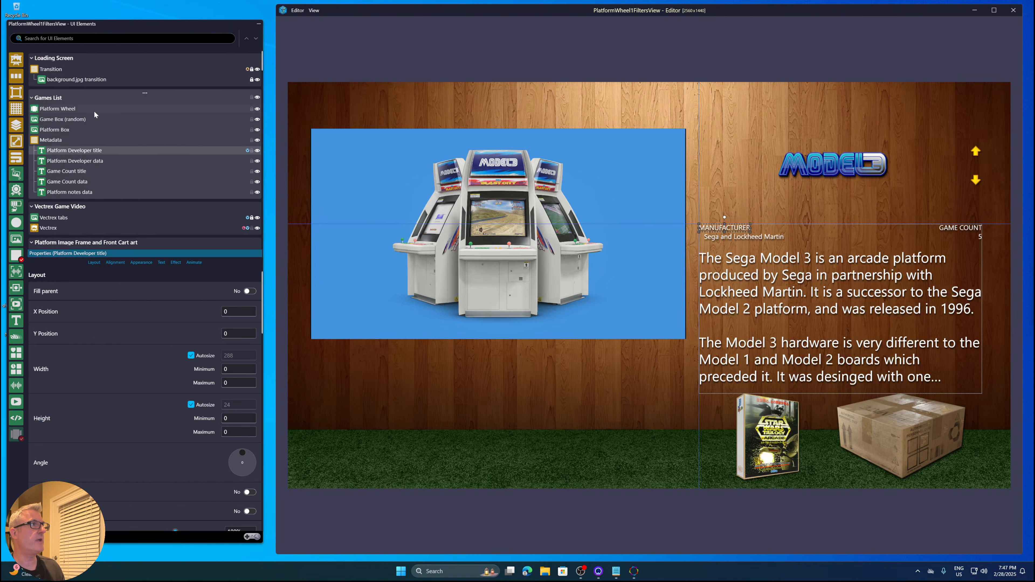
click(53, 72)
click(54, 130)
mouse_move(262, 61)
mouse_down()
mouse_move(262, 238)
mouse_move(264, 59)
mouse_up()
click(104, 160)
click(102, 218)
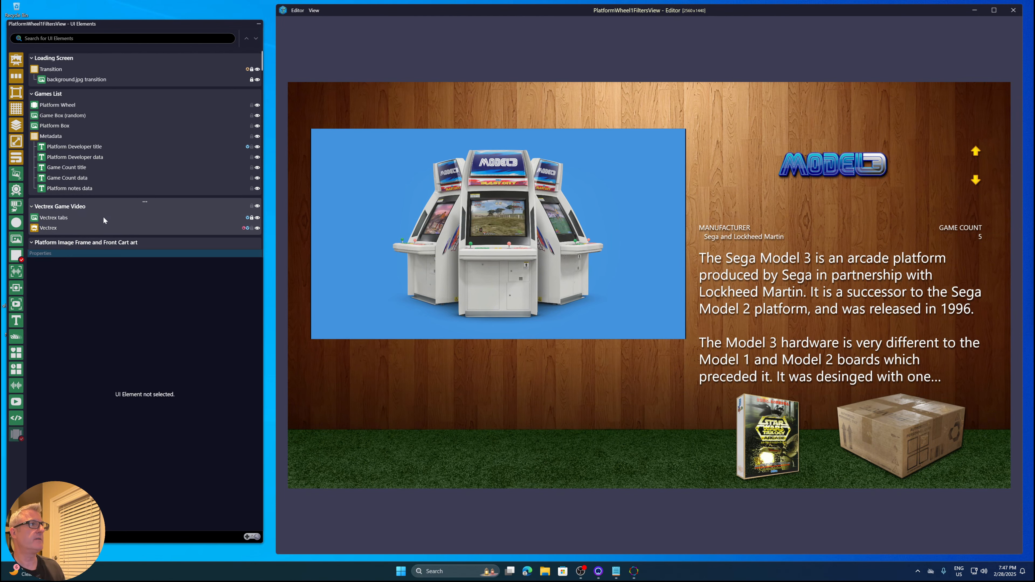
Check the layout properties of Vectrex and Target - OpenBOR Marquee 21:9, and close the view editor
click(100, 228)
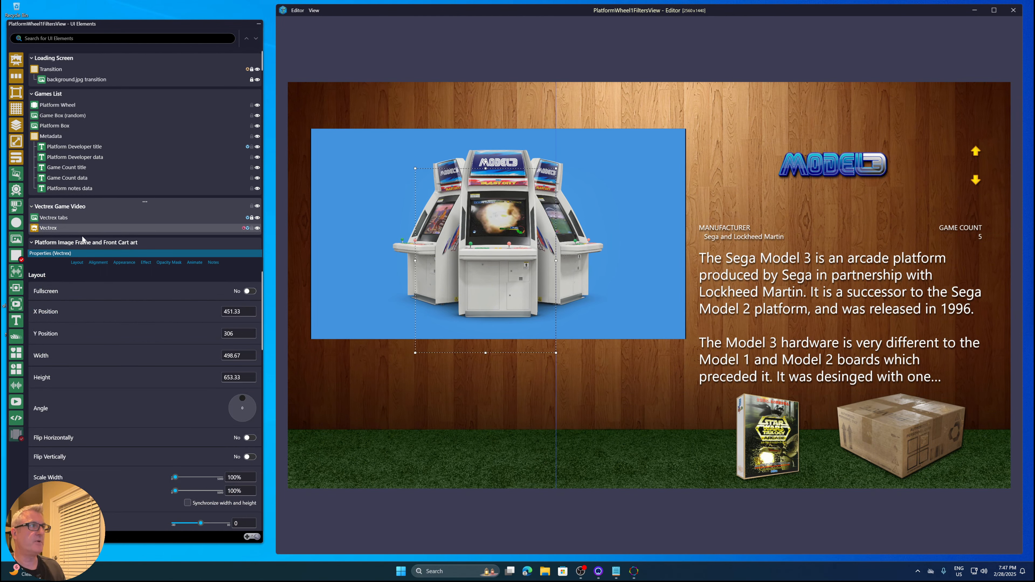
scroll(77, 215, down, 3)
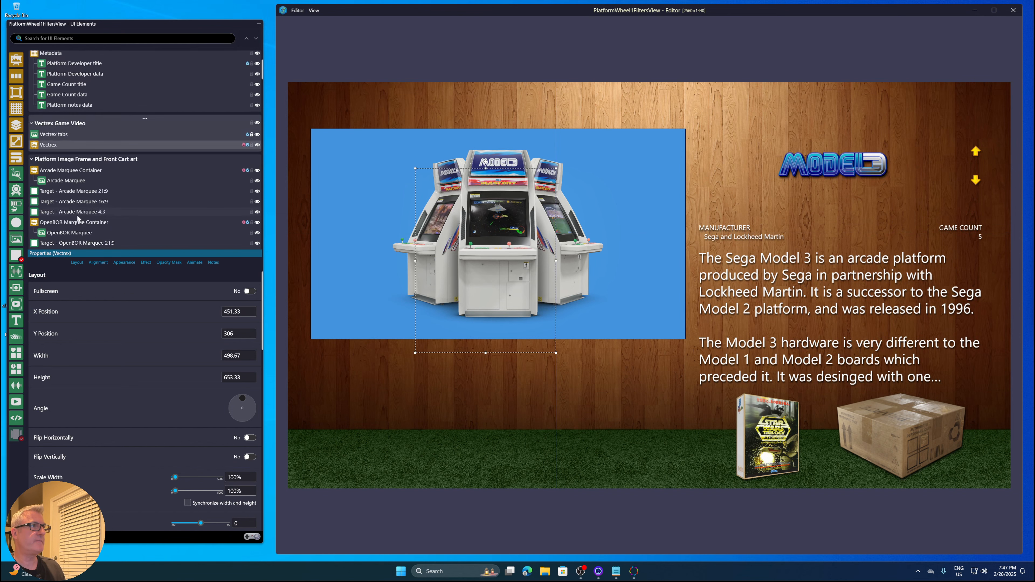
click(76, 230)
click(80, 243)
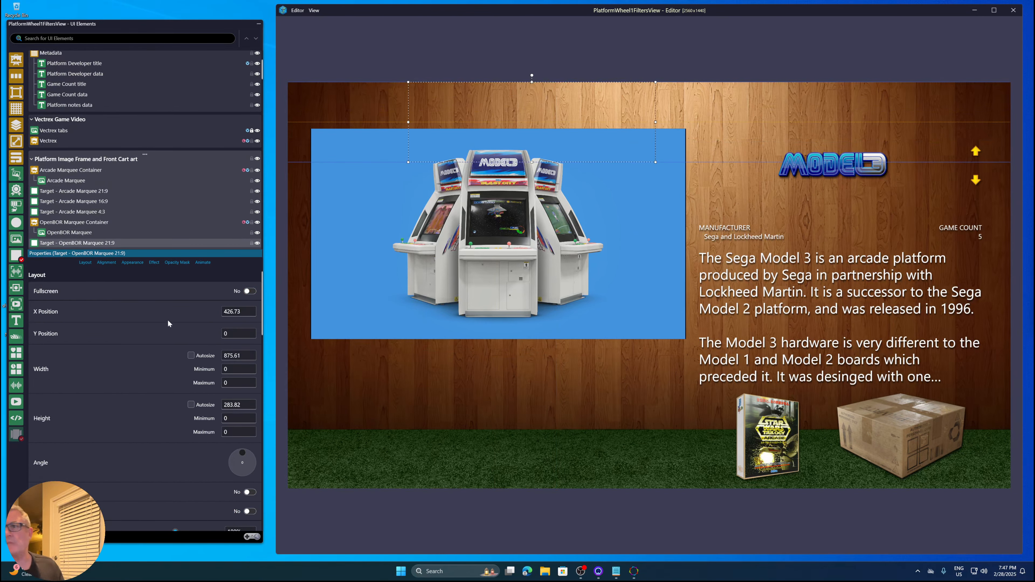
click(1014, 10)
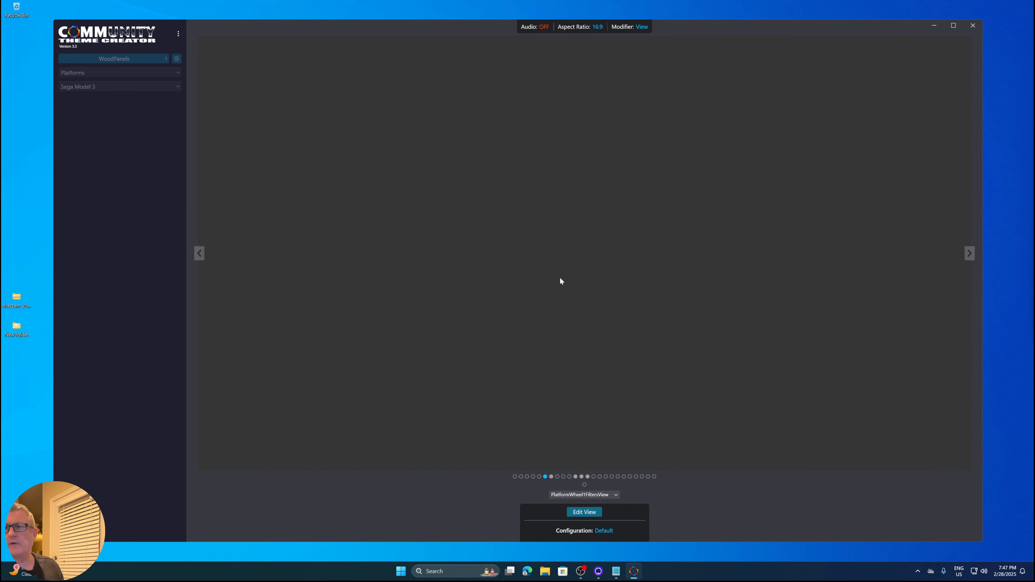